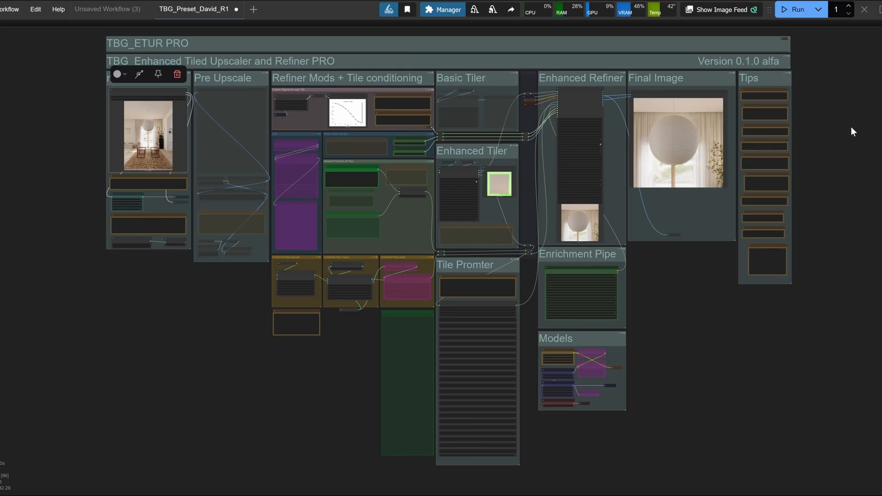
# - Examine the workflow's groups from masked attention to Enhanced Tiler, including the preset options of the Basic Tiler
pyautogui.click(647, 382)
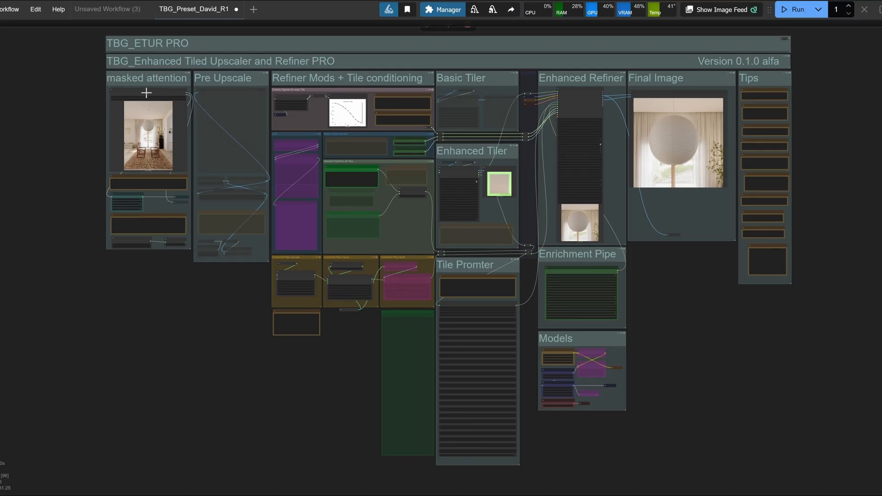
pyautogui.scroll(5, 104, 71)
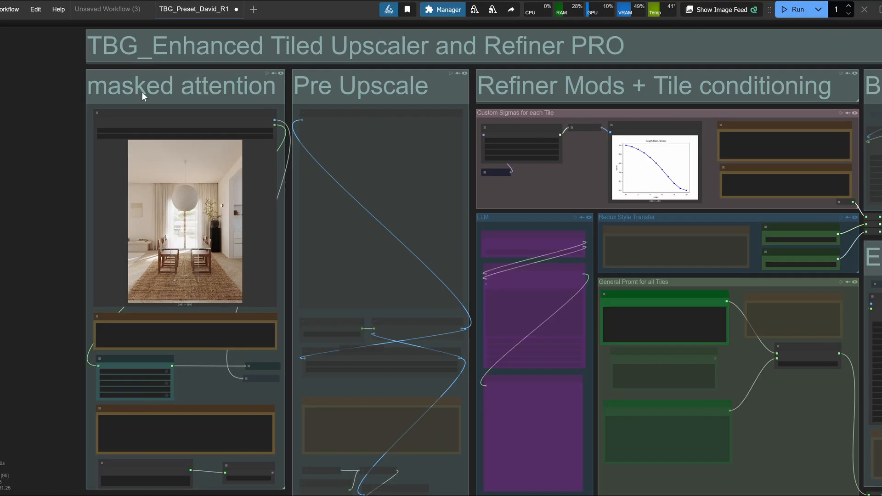
pyautogui.moveTo(450, 94); pyautogui.dragTo(427, 63)
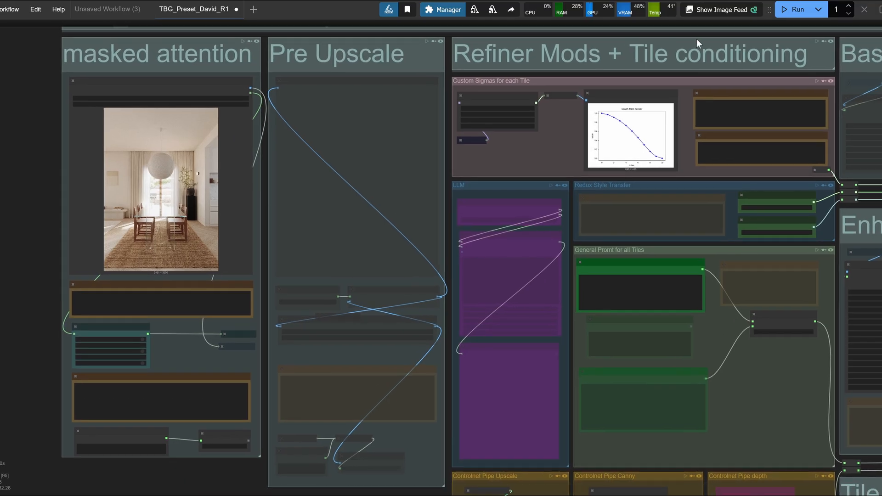
pyautogui.moveTo(782, 53); pyautogui.dragTo(475, 65)
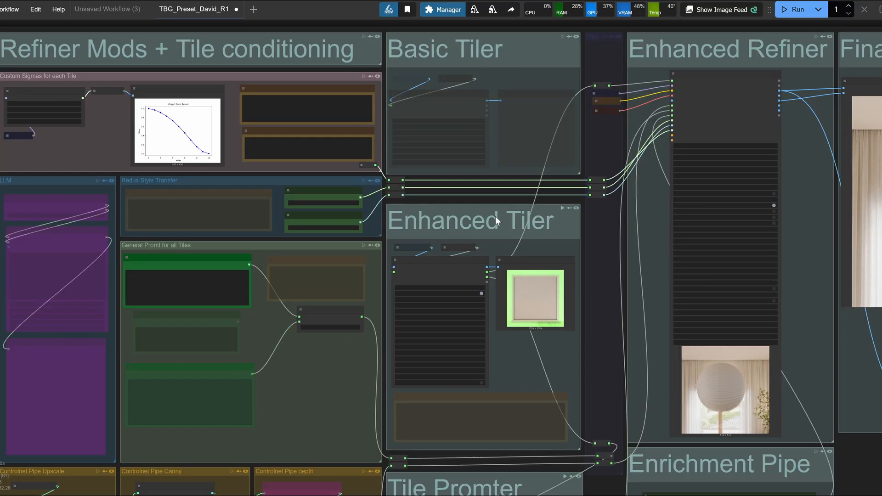
pyautogui.scroll(3, 476, 109)
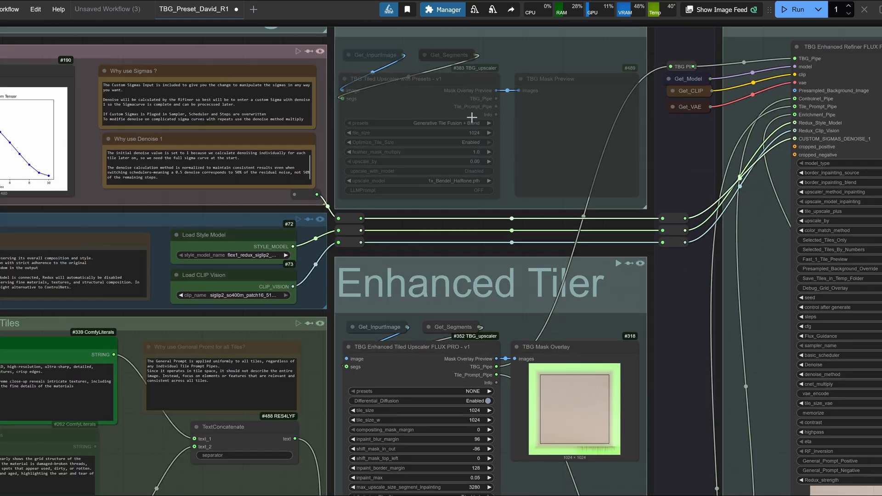
pyautogui.click(471, 124)
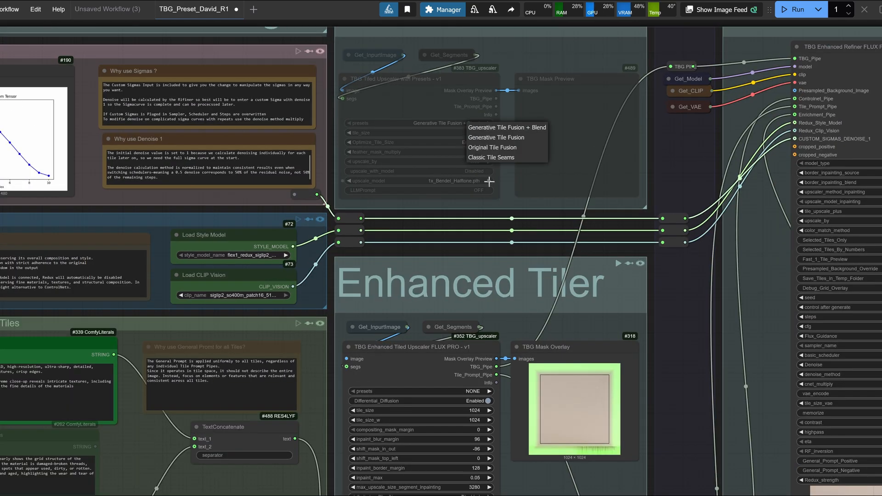
pyautogui.moveTo(665, 290); pyautogui.dragTo(645, 96)
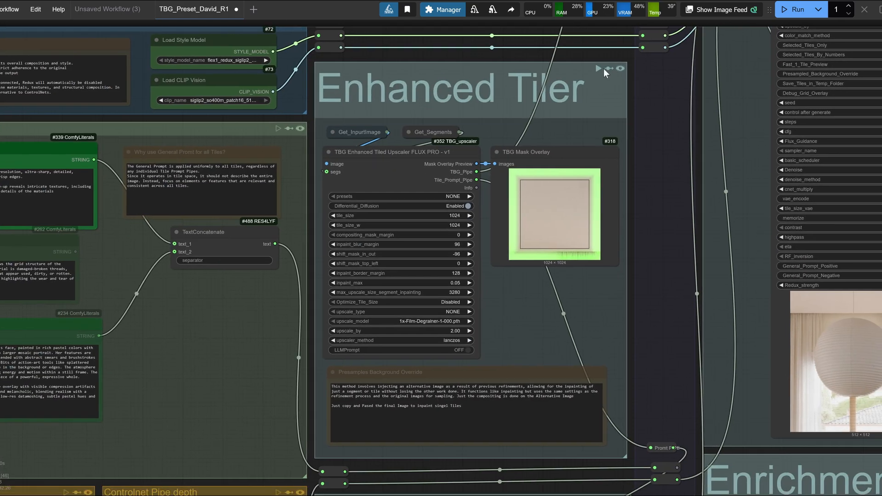
# - Examine the Tile Promter, Enhanced Refiner, Final Image, Enrichment Pipe and Models groups, plus the overall workflow layout
pyautogui.scroll(-3, 471, 244)
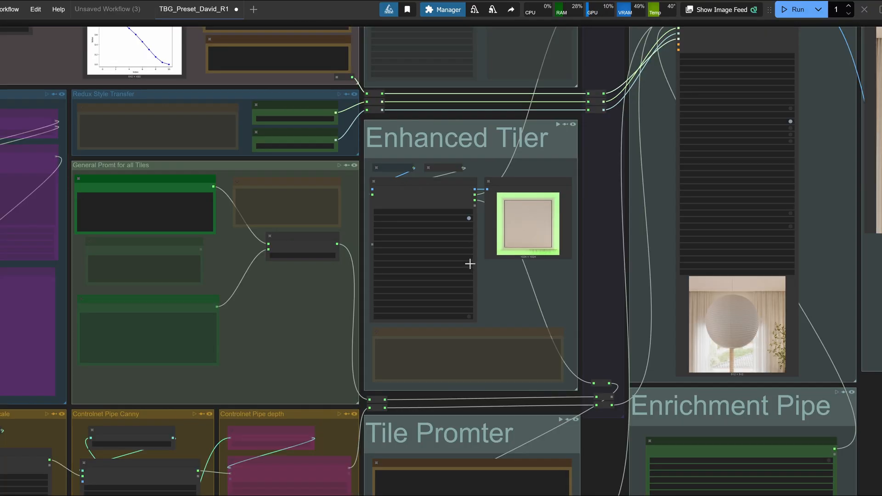
pyautogui.moveTo(469, 262); pyautogui.dragTo(425, 5)
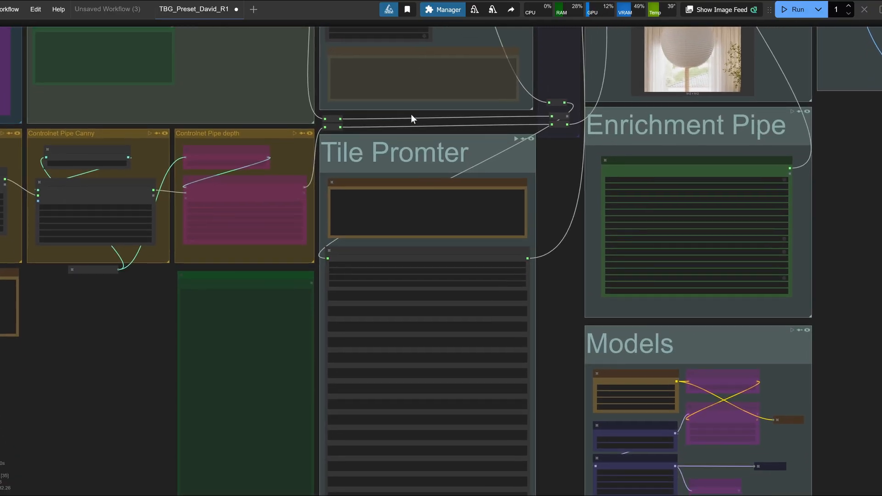
pyautogui.moveTo(410, 137); pyautogui.dragTo(210, 494)
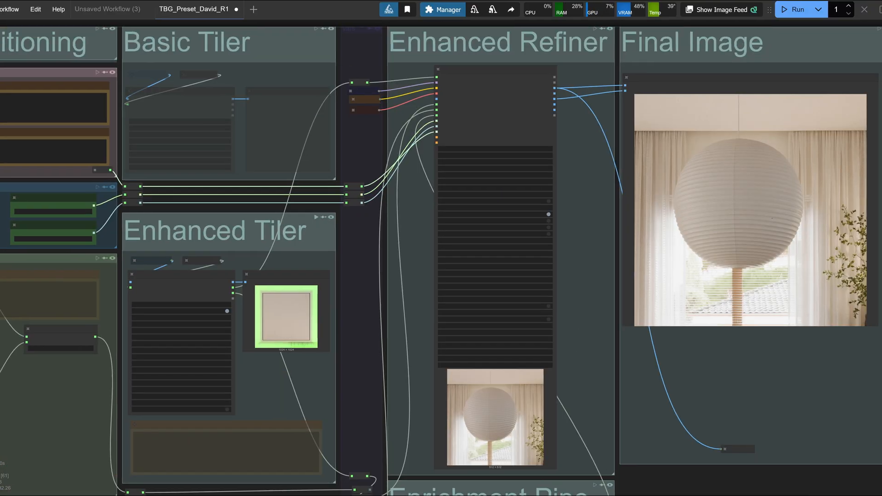
pyautogui.moveTo(402, 203); pyautogui.dragTo(390, 242)
pyautogui.scroll(-3, 468, 118)
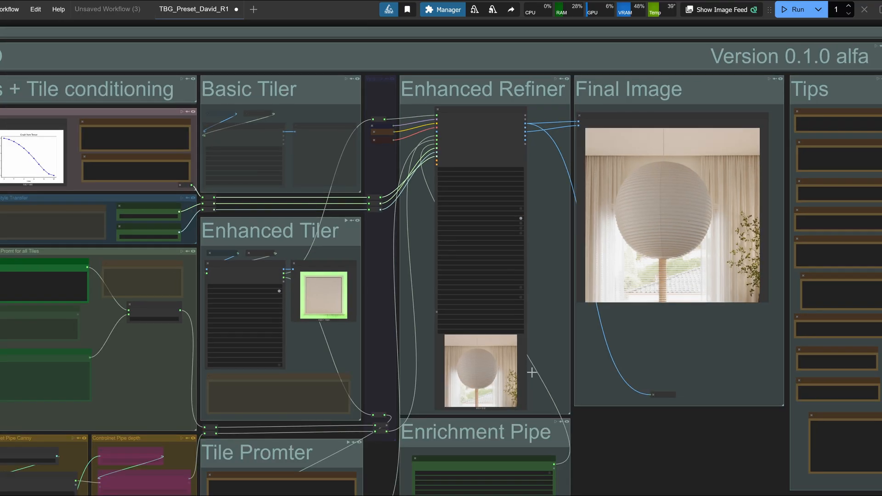
pyautogui.moveTo(532, 372); pyautogui.dragTo(508, 235)
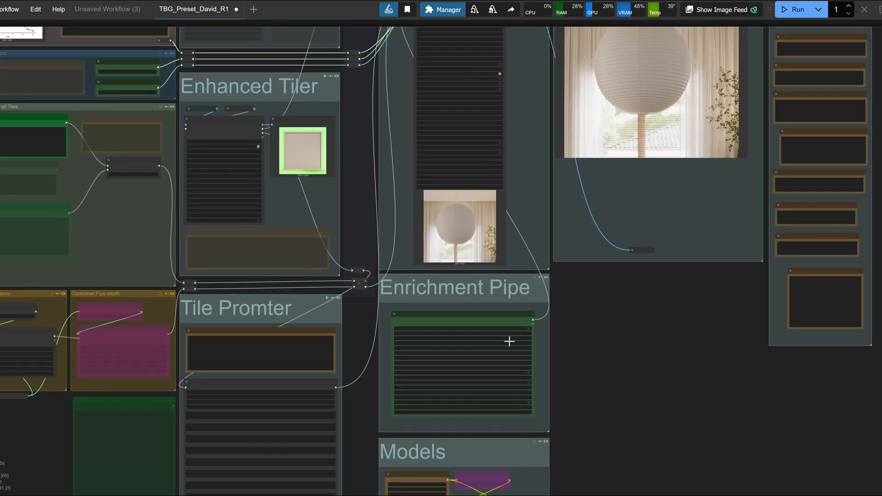
pyautogui.moveTo(489, 430); pyautogui.dragTo(474, 306)
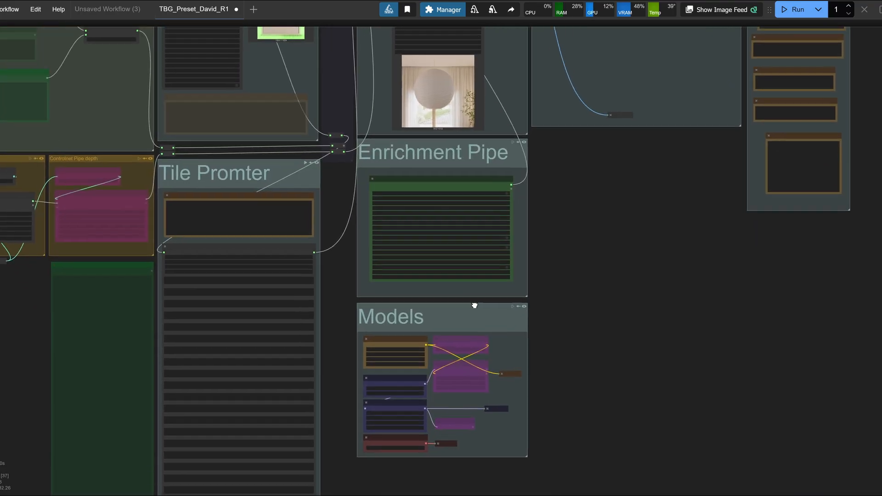
pyautogui.press('1')
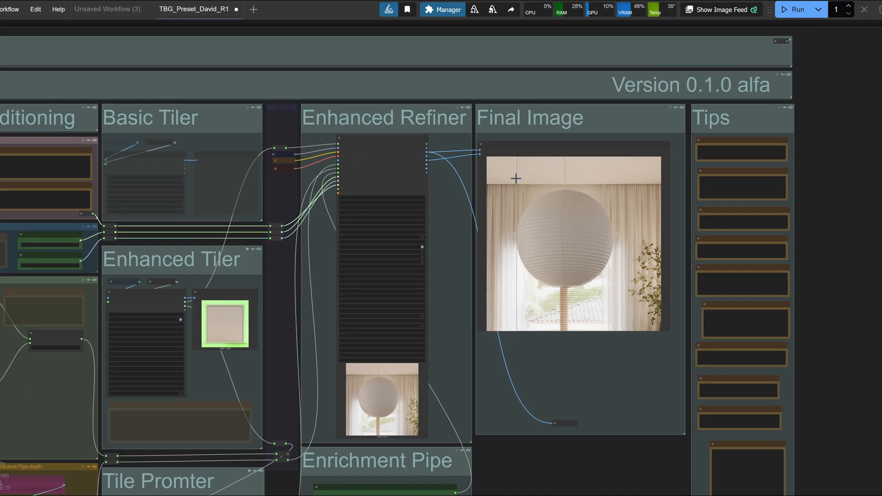
pyautogui.scroll(-6, 540, 140)
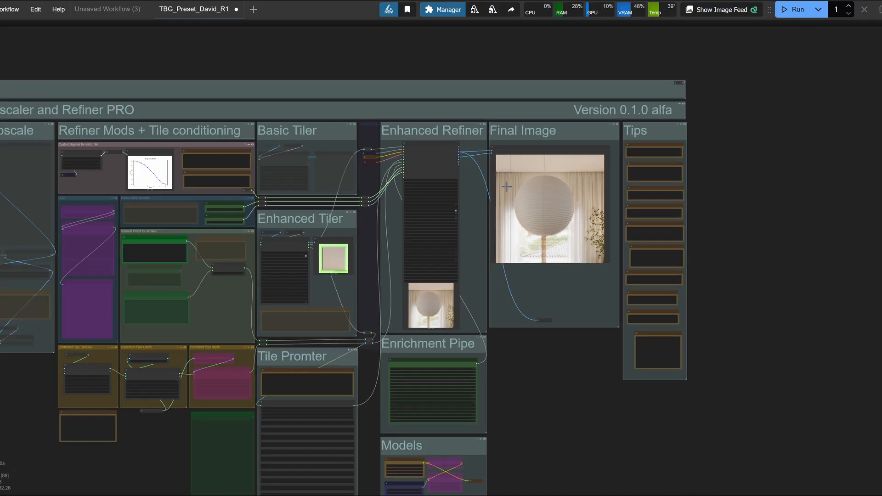
pyautogui.moveTo(433, 236); pyautogui.dragTo(576, 201)
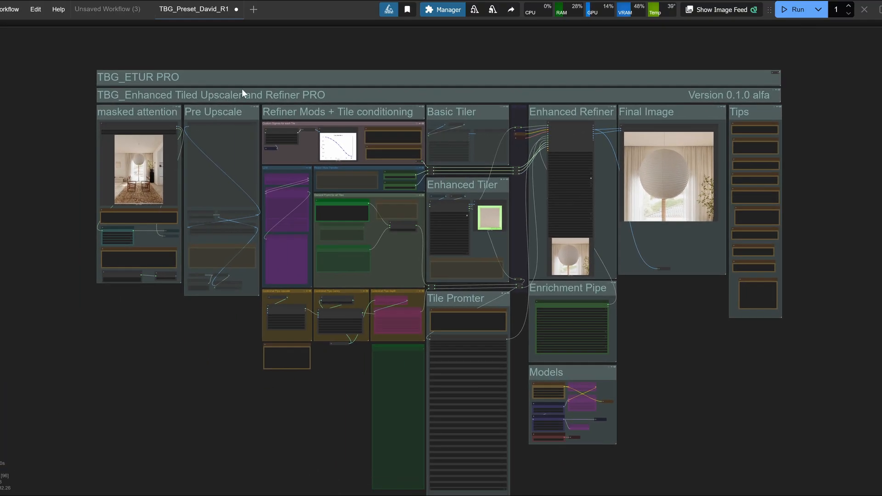
# - Inspect the input image in the masked attention group up close, including the lamp, curtains, plant, chairs and rug, plus the mask notes
pyautogui.scroll(6, 51, 125)
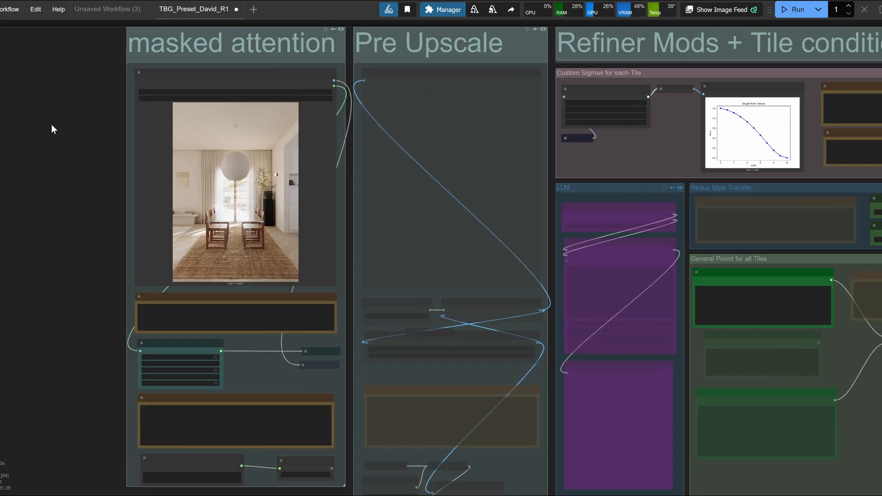
pyautogui.scroll(20, 234, 147)
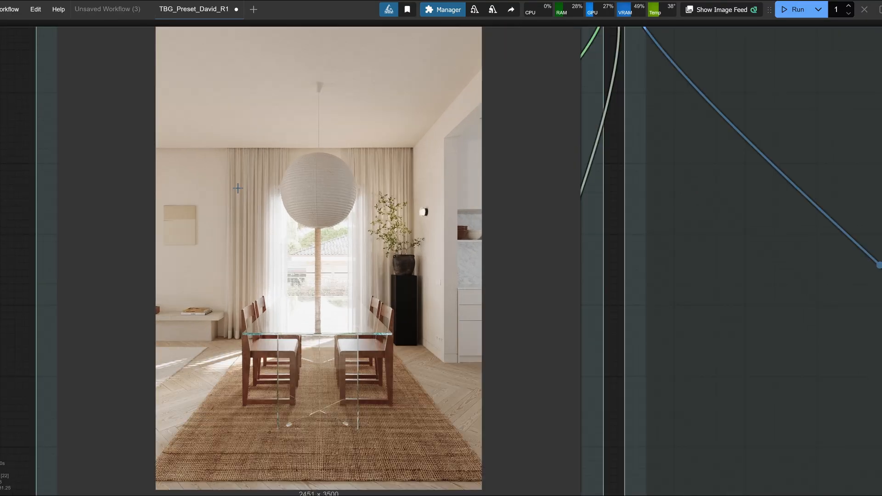
pyautogui.scroll(4, 285, 134)
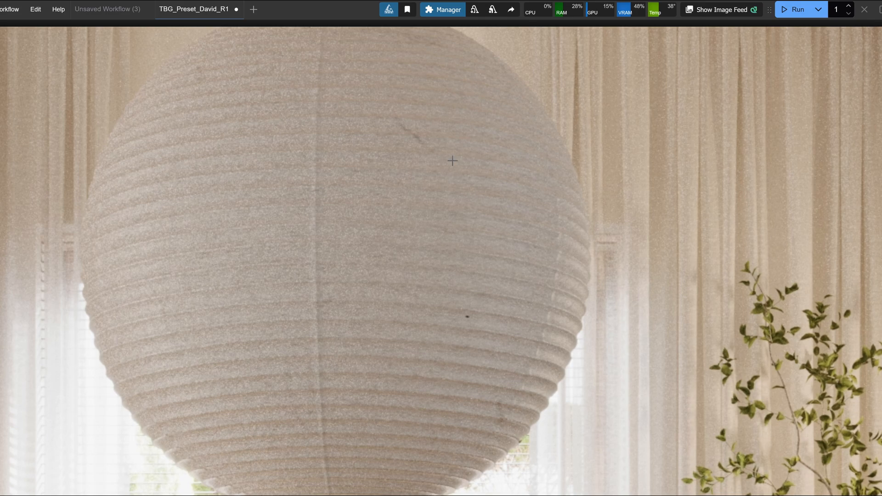
pyautogui.moveTo(611, 179); pyautogui.dragTo(378, 253)
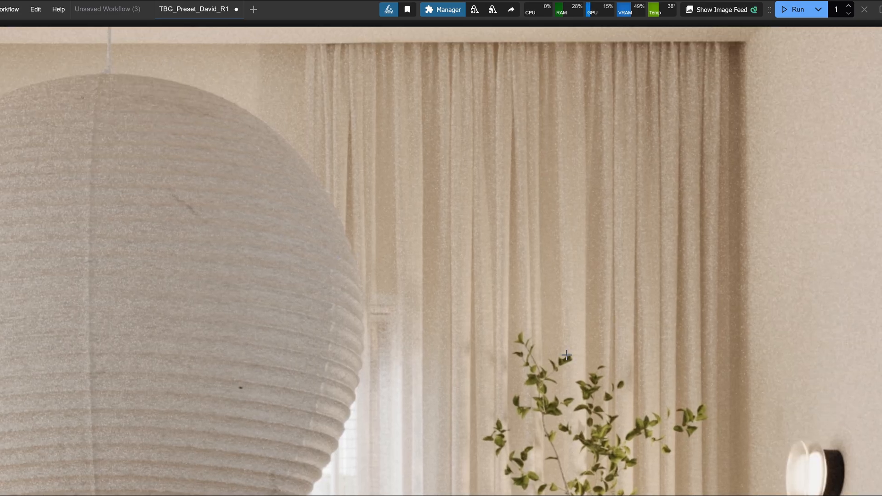
pyautogui.moveTo(566, 355); pyautogui.dragTo(531, 98)
pyautogui.scroll(-8, 565, 294)
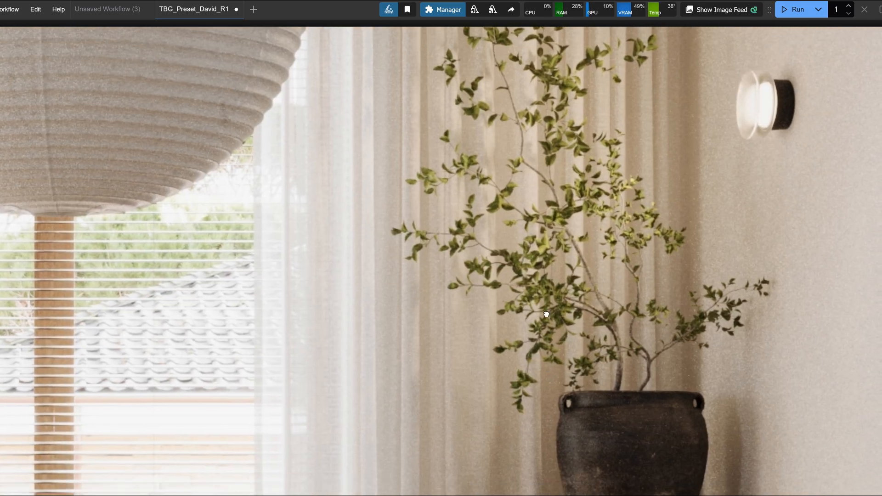
pyautogui.moveTo(526, 367); pyautogui.dragTo(439, 92)
pyautogui.moveTo(610, 353); pyautogui.dragTo(805, 133)
pyautogui.moveTo(278, 326); pyautogui.dragTo(722, 220)
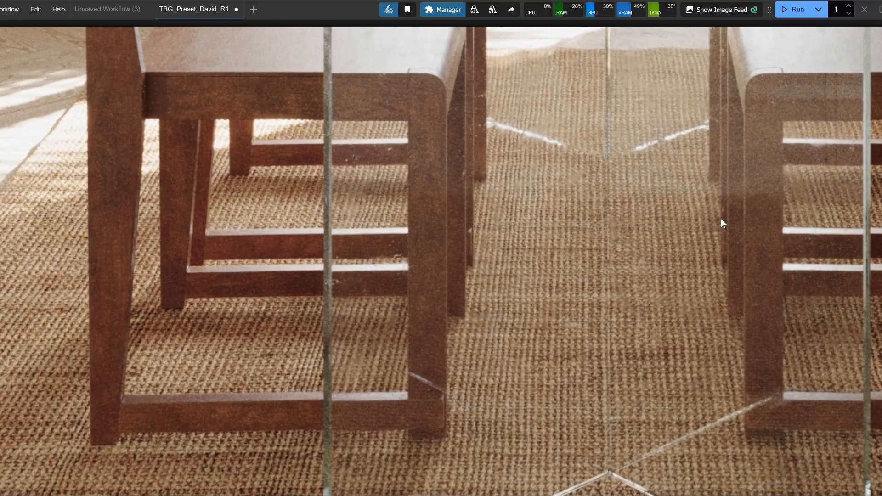
pyautogui.scroll(-3, 511, 266)
pyautogui.scroll(-5, 511, 266)
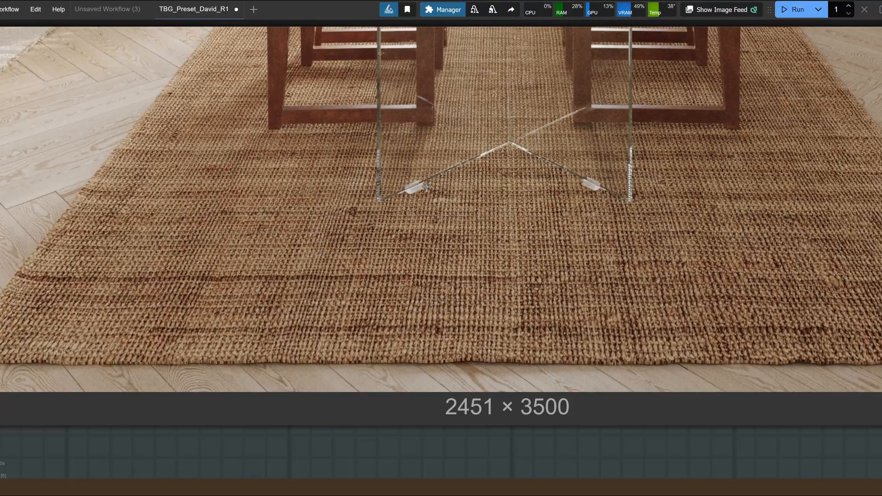
pyautogui.scroll(2, 485, 350)
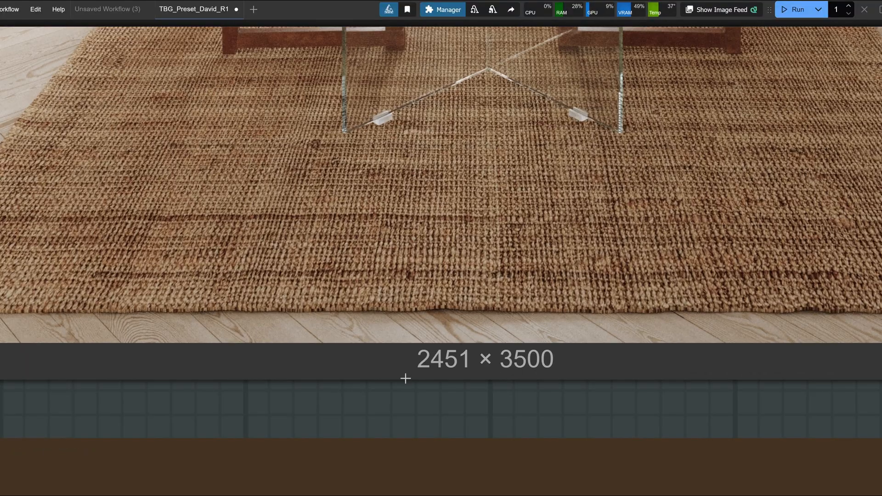
pyautogui.scroll(-6, 549, 367)
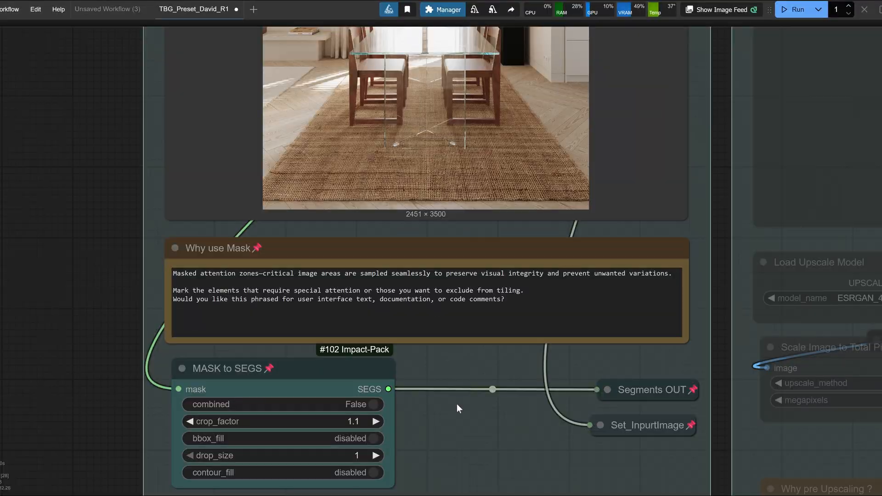
pyautogui.scroll(-5, 457, 404)
pyautogui.moveTo(420, 35); pyautogui.dragTo(403, 160)
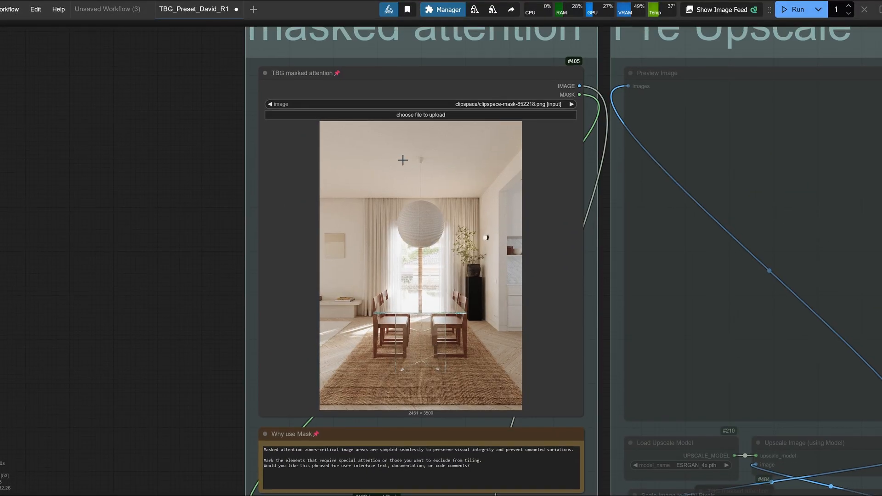
# - Open the dining room image of the TBG masked attention node in the MaskEditor
pyautogui.scroll(2, 397, 148)
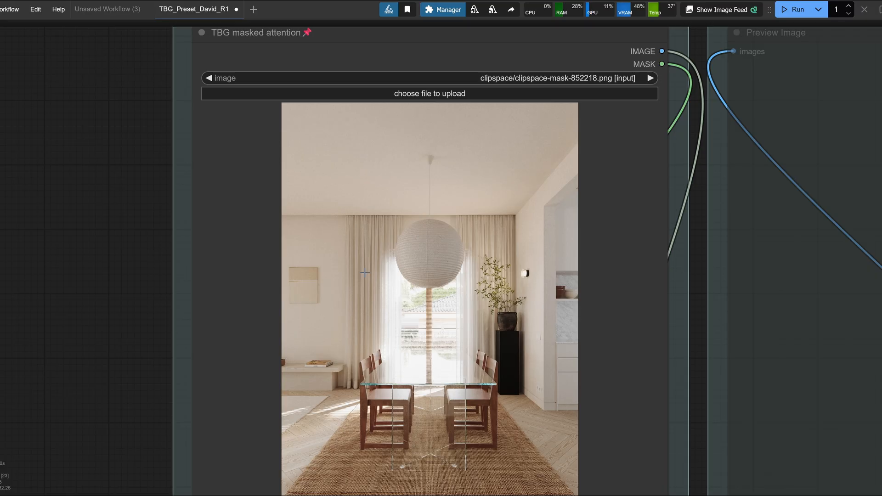
pyautogui.scroll(5, 432, 260)
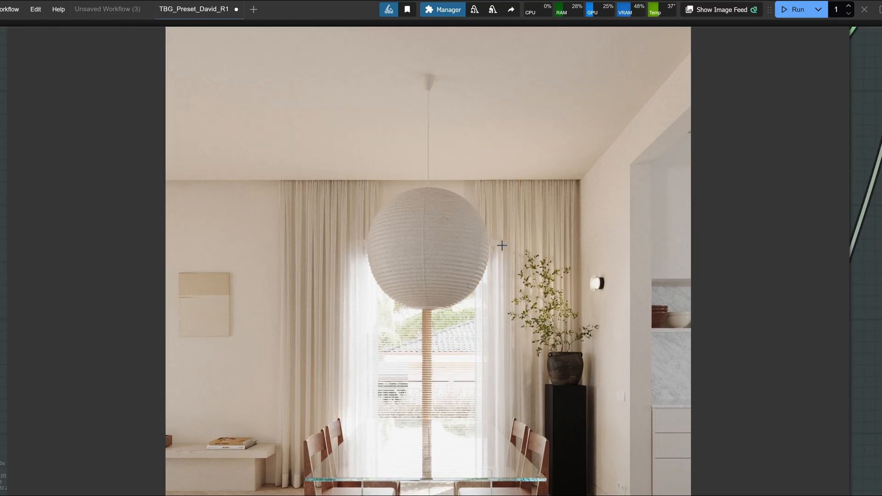
pyautogui.scroll(-3, 501, 245)
pyautogui.moveTo(516, 193); pyautogui.dragTo(501, 299)
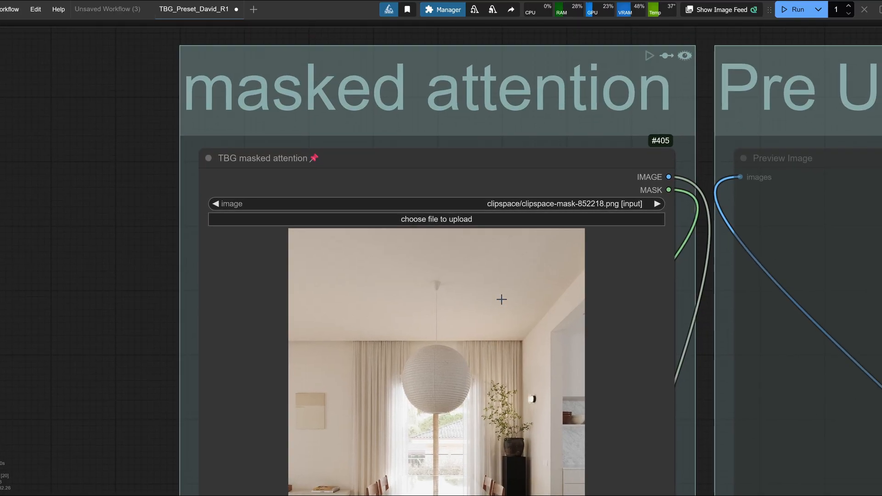
pyautogui.rightClick(488, 278)
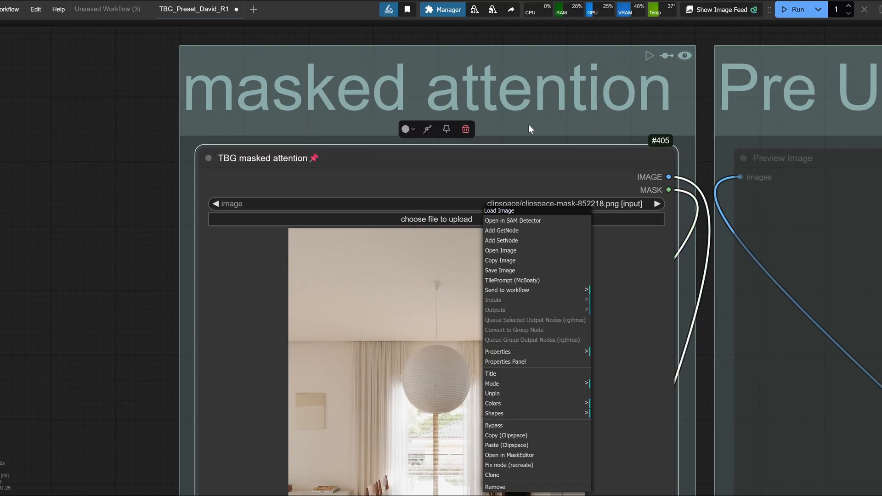
pyautogui.click(514, 454)
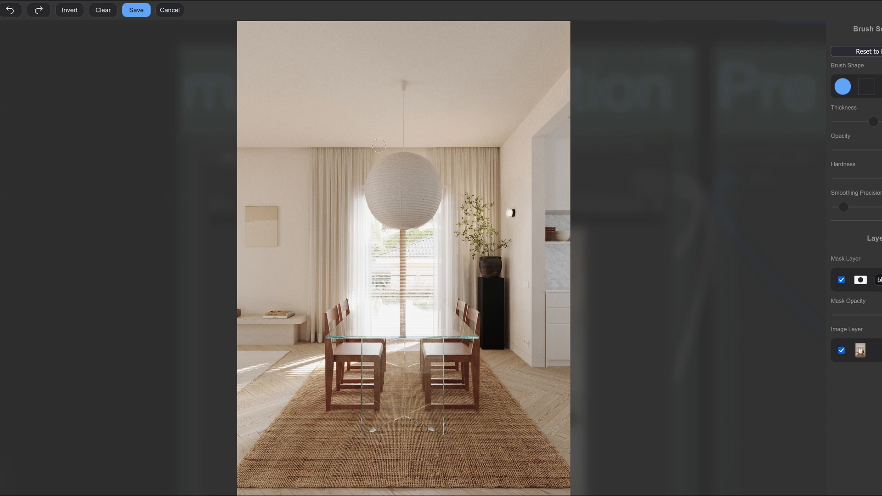
# - Paint separate mask areas over the round pendant lamp, the wall picture, the wall light and the plant pot
pyautogui.scroll(5, 379, 145)
pyautogui.moveTo(503, 236)
pyautogui.mouseDown()
pyautogui.moveTo(470, 176)
pyautogui.moveTo(445, 167)
pyautogui.moveTo(391, 172)
pyautogui.moveTo(353, 216)
pyautogui.moveTo(351, 260)
pyautogui.moveTo(392, 312)
pyautogui.moveTo(427, 316)
pyautogui.moveTo(466, 304)
pyautogui.moveTo(492, 253)
pyautogui.moveTo(449, 216)
pyautogui.moveTo(404, 214)
pyautogui.moveTo(372, 252)
pyautogui.moveTo(399, 283)
pyautogui.moveTo(456, 278)
pyautogui.moveTo(465, 252)
pyautogui.moveTo(397, 250)
pyautogui.moveTo(428, 190)
pyautogui.mouseUp()
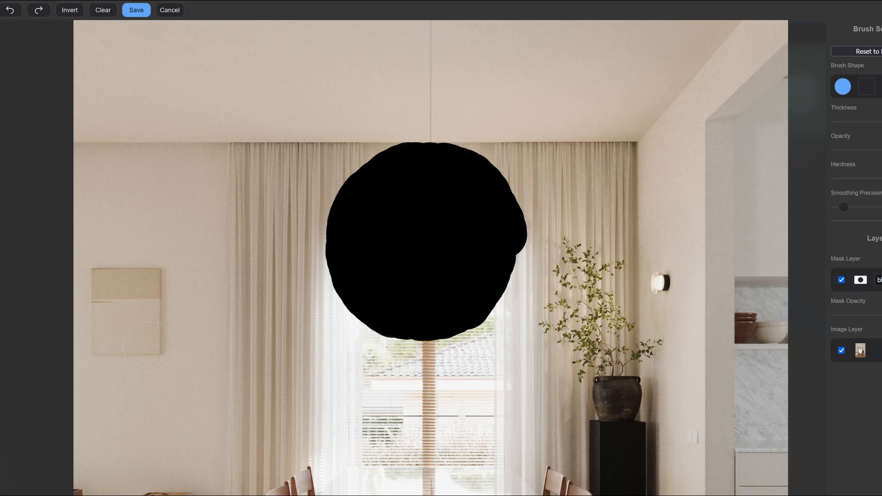
pyautogui.moveTo(148, 346)
pyautogui.mouseDown()
pyautogui.moveTo(162, 281)
pyautogui.moveTo(98, 282)
pyautogui.moveTo(102, 339)
pyautogui.moveTo(147, 295)
pyautogui.mouseUp()
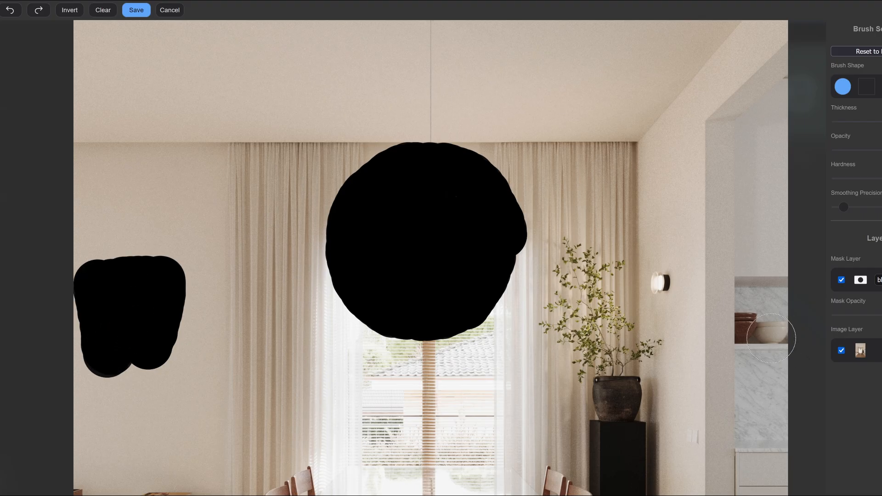
pyautogui.click(659, 282)
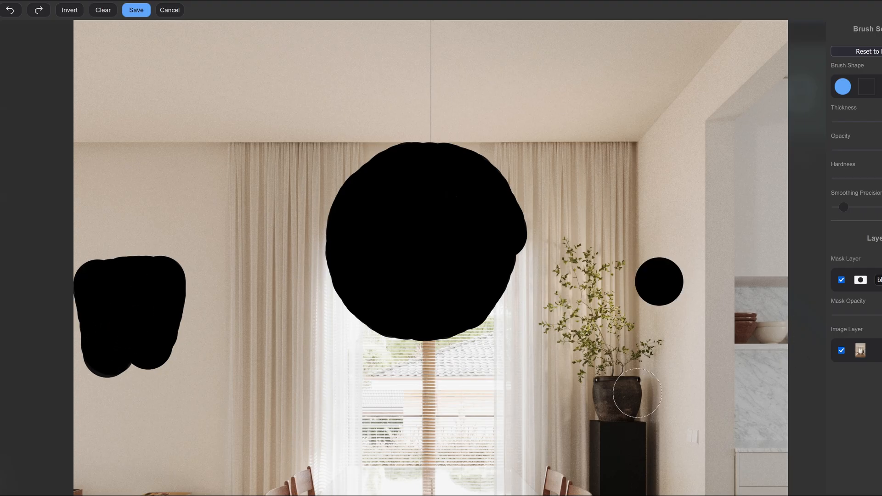
pyautogui.click(634, 392)
pyautogui.moveTo(616, 394)
pyautogui.mouseDown()
pyautogui.moveTo(598, 395)
pyautogui.moveTo(626, 412)
pyautogui.moveTo(589, 246)
pyautogui.mouseUp()
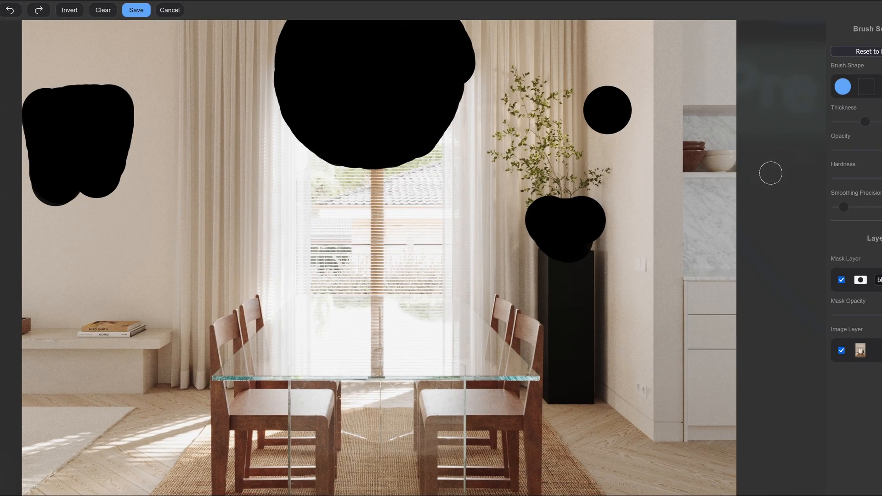
# - Paint separate mask areas over the light switch and the power outlets on the wall beside the kitchen cabinets
pyautogui.scroll(5, 637, 269)
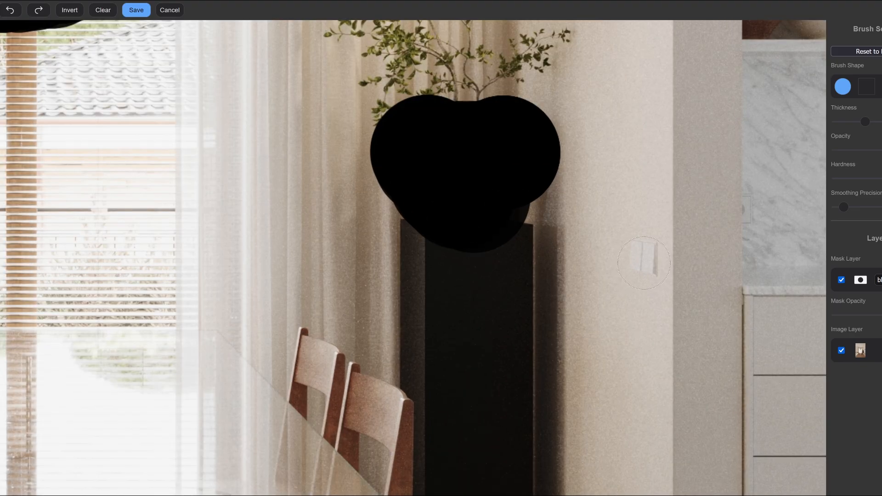
pyautogui.moveTo(643, 258); pyautogui.dragTo(639, 266)
pyautogui.scroll(-5, 627, 271)
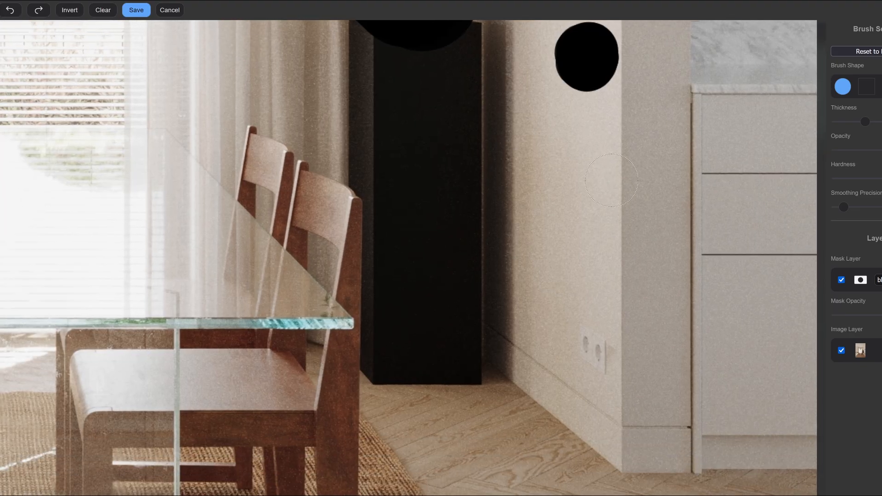
pyautogui.moveTo(592, 365)
pyautogui.mouseDown()
pyautogui.moveTo(592, 346)
pyautogui.moveTo(585, 354)
pyautogui.mouseUp()
pyautogui.scroll(-5, 585, 354)
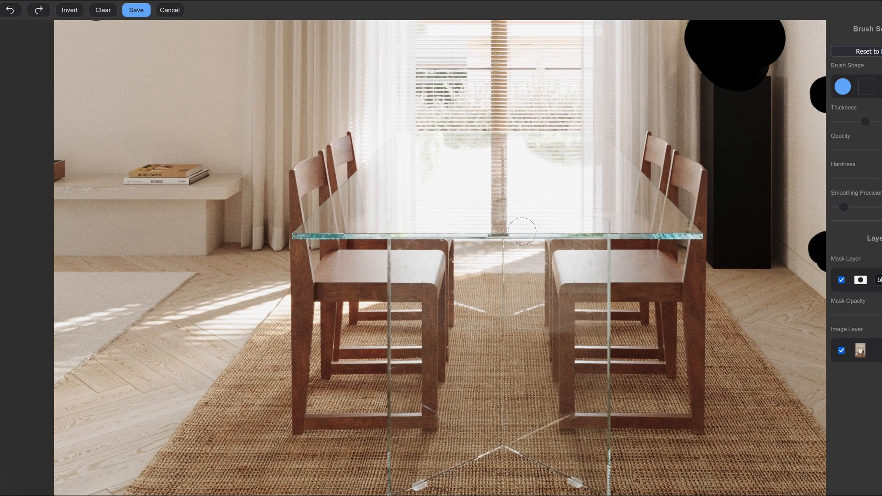
# - Paint a mask area over the stack of books on the stone bench
pyautogui.moveTo(386, 285)
pyautogui.mouseDown()
pyautogui.moveTo(464, 285)
pyautogui.moveTo(498, 318)
pyautogui.mouseUp()
pyautogui.scroll(5, 230, 212)
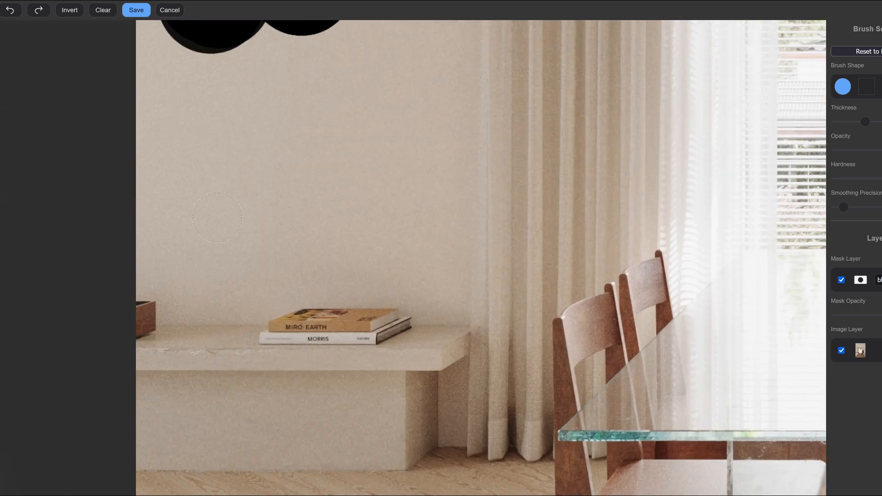
pyautogui.moveTo(283, 362)
pyautogui.mouseDown()
pyautogui.moveTo(459, 369)
pyautogui.moveTo(467, 361)
pyautogui.moveTo(451, 340)
pyautogui.moveTo(292, 342)
pyautogui.moveTo(268, 363)
pyautogui.moveTo(270, 376)
pyautogui.moveTo(323, 384)
pyautogui.moveTo(435, 380)
pyautogui.moveTo(287, 394)
pyautogui.moveTo(158, 322)
pyautogui.moveTo(126, 259)
pyautogui.moveTo(138, 223)
pyautogui.moveTo(215, 202)
pyautogui.mouseUp()
pyautogui.scroll(-5, 423, 374)
pyautogui.scroll(-3, 265, 288)
pyautogui.scroll(-2, 266, 287)
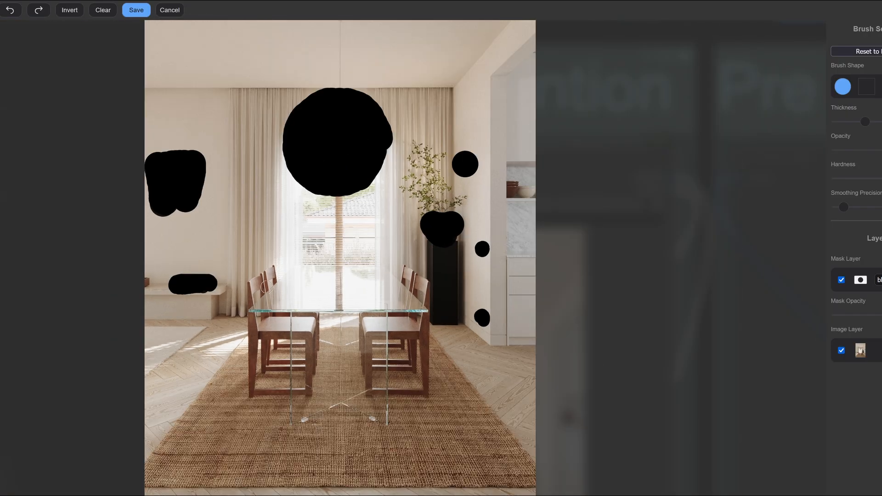
# - Mask both clear connectors at the base of the glass table on the rug and save the mask to the node
pyautogui.scroll(10, 301, 462)
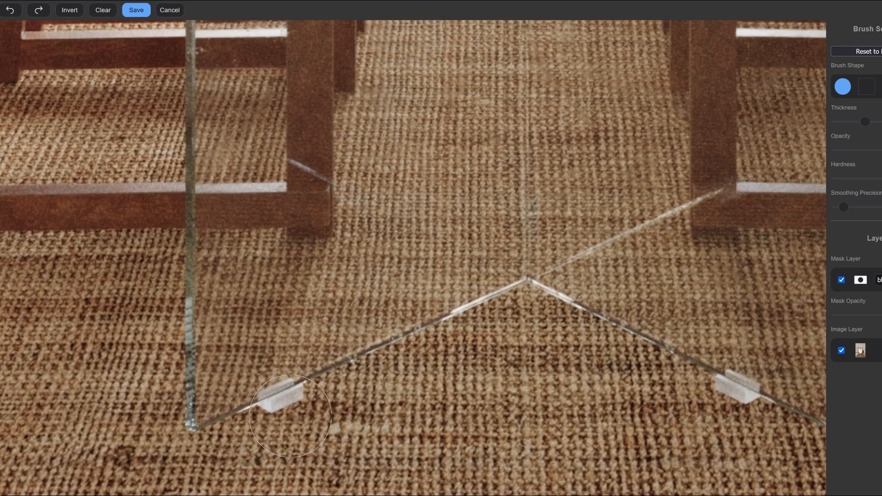
pyautogui.click(280, 398)
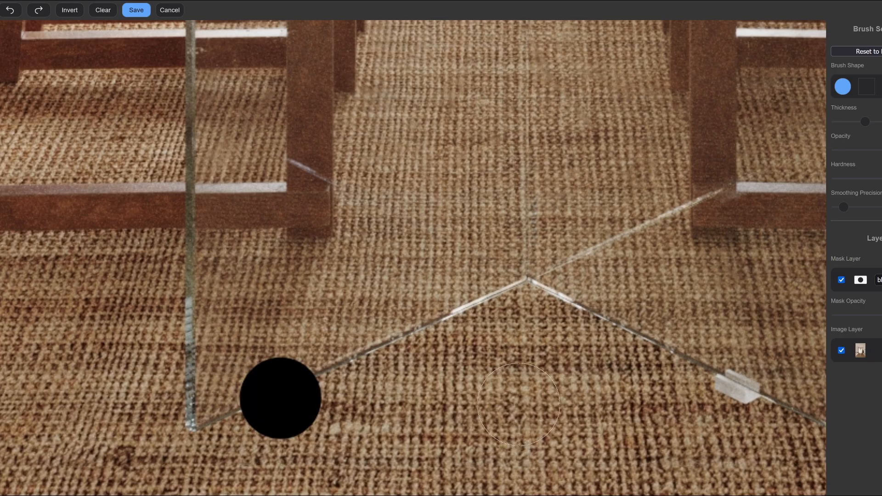
pyautogui.click(737, 389)
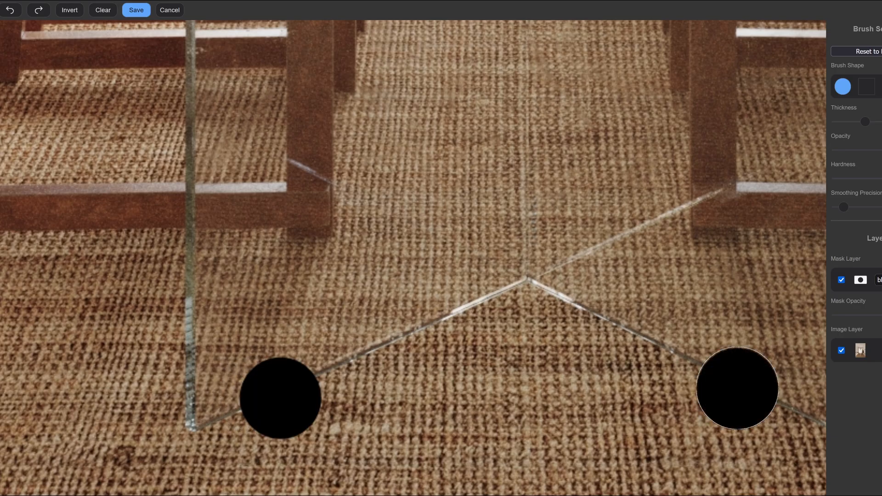
pyautogui.scroll(-10, 483, 392)
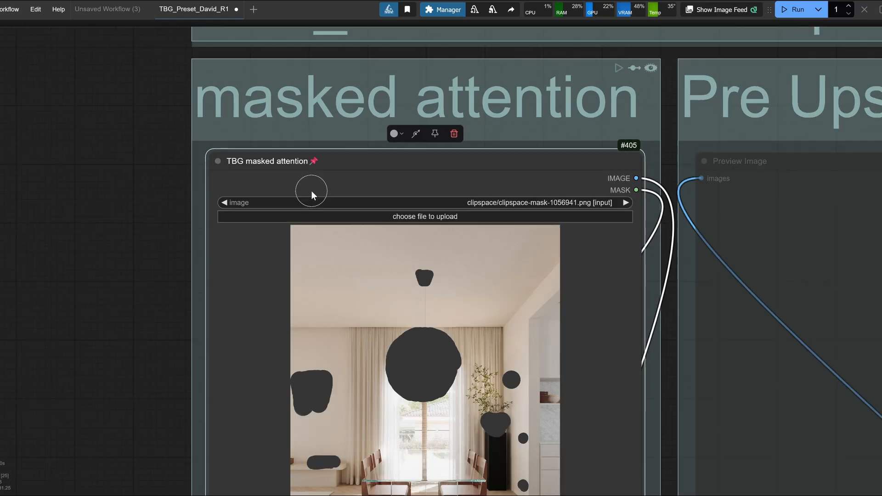
# - Inspect the masked attention group with its masked image, mask note and MASK to SEGS settings, plus the neighbouring conditioning groups
pyautogui.scroll(-3, 311, 191)
pyautogui.scroll(-3, 289, 207)
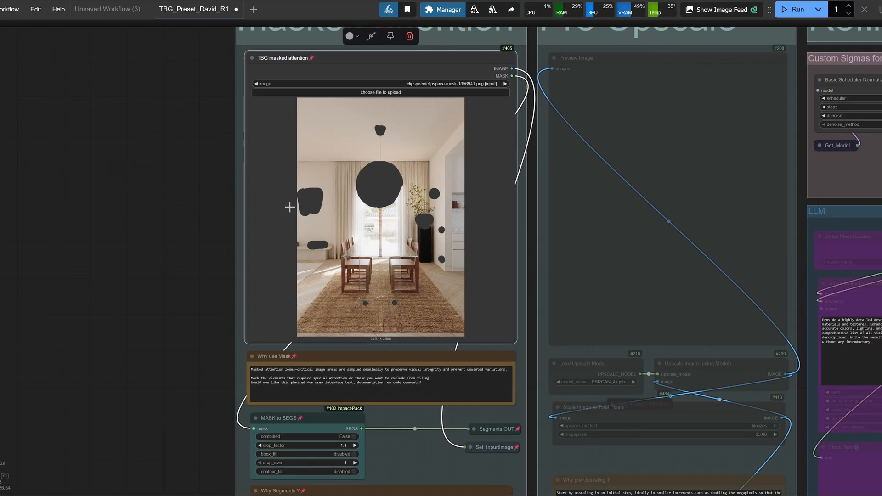
pyautogui.scroll(-3, 358, 193)
pyautogui.scroll(8, 287, 326)
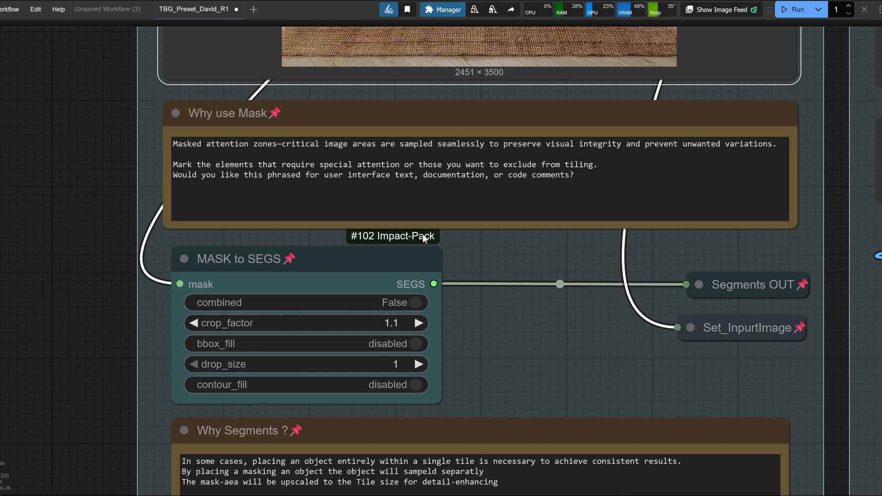
pyautogui.scroll(-12, 676, 345)
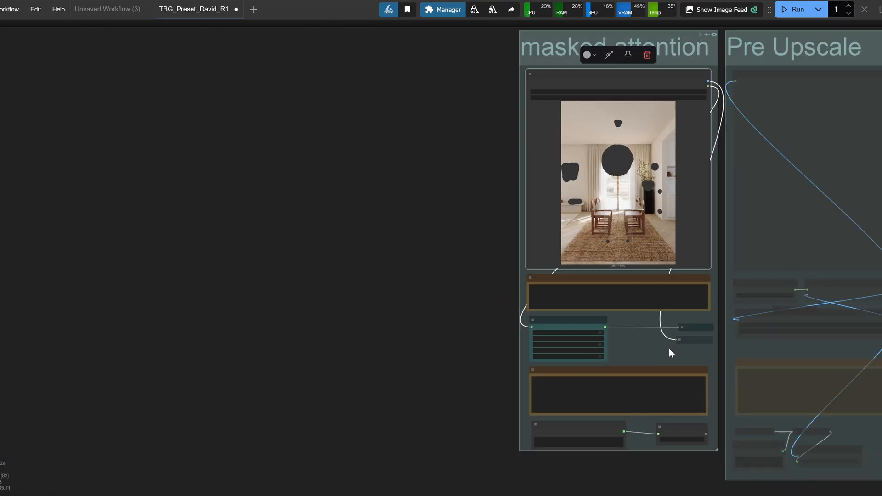
pyautogui.moveTo(670, 351); pyautogui.dragTo(388, 380)
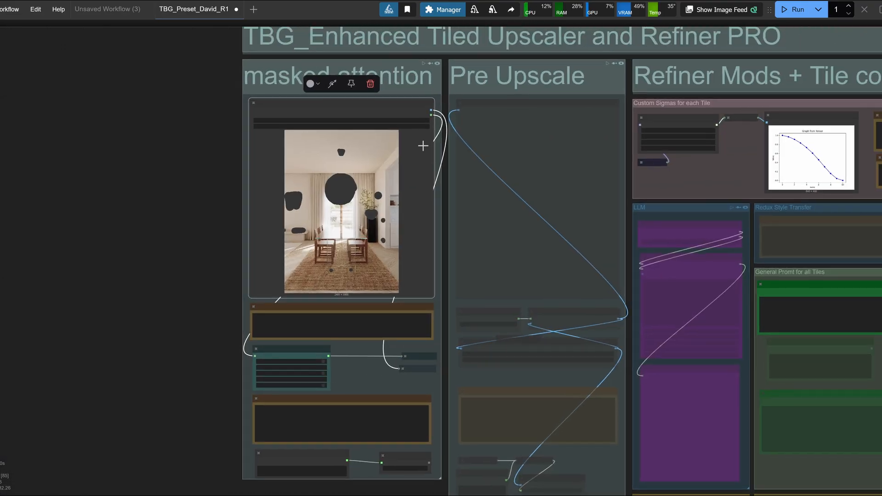
pyautogui.scroll(3, 556, 60)
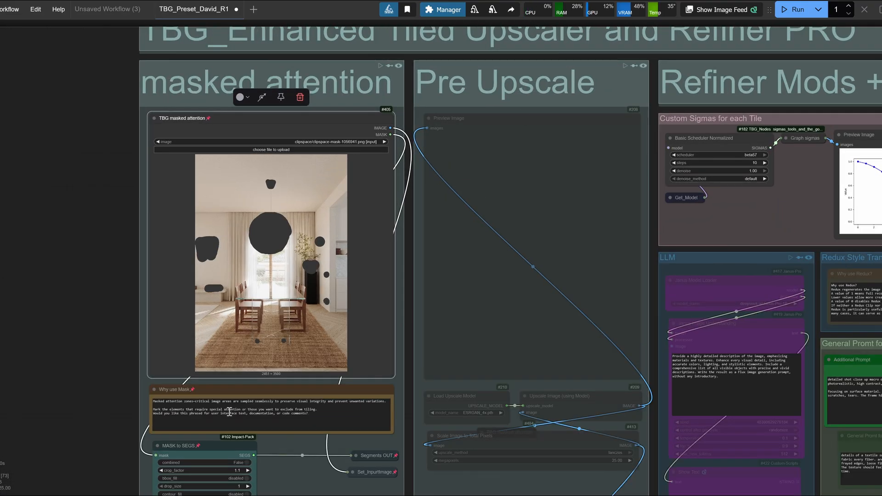
pyautogui.moveTo(574, 364); pyautogui.dragTo(138, 299)
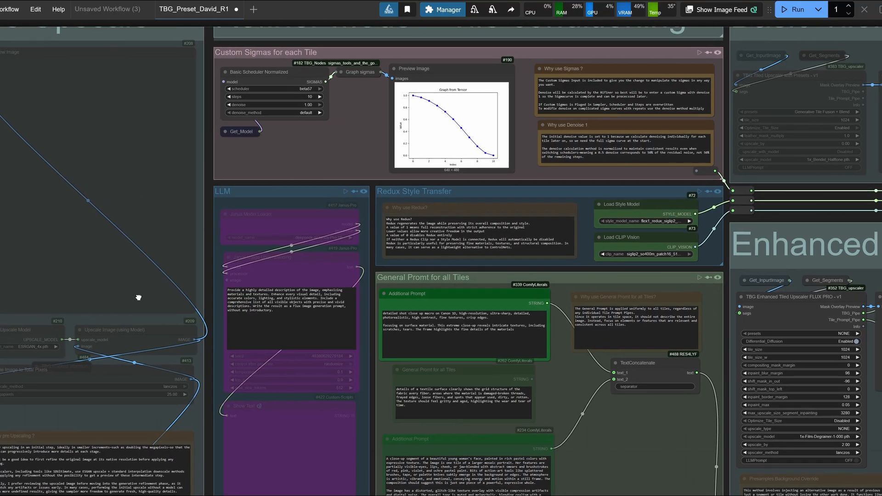
pyautogui.moveTo(745, 233); pyautogui.dragTo(373, 220)
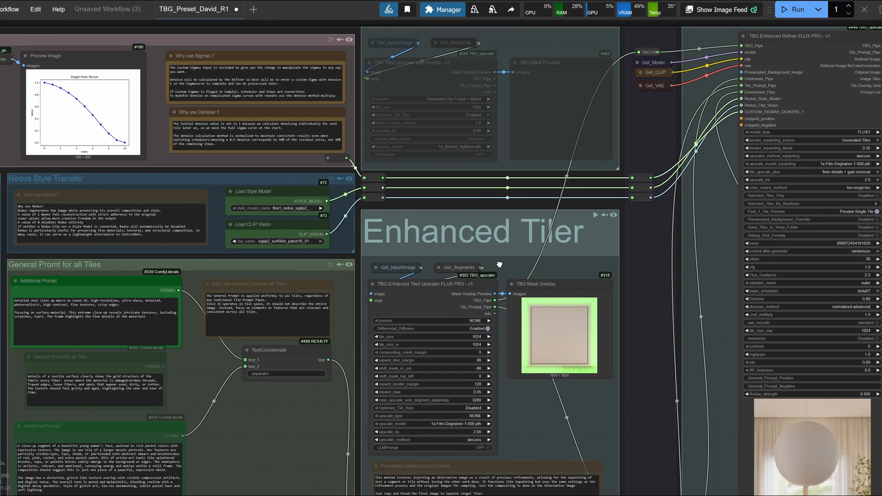
# - View the generated inpaint mask images and list the preset options of the TBG Tiled Upscaler with Presets node in Basic Tiler
pyautogui.scroll(8, 461, 473)
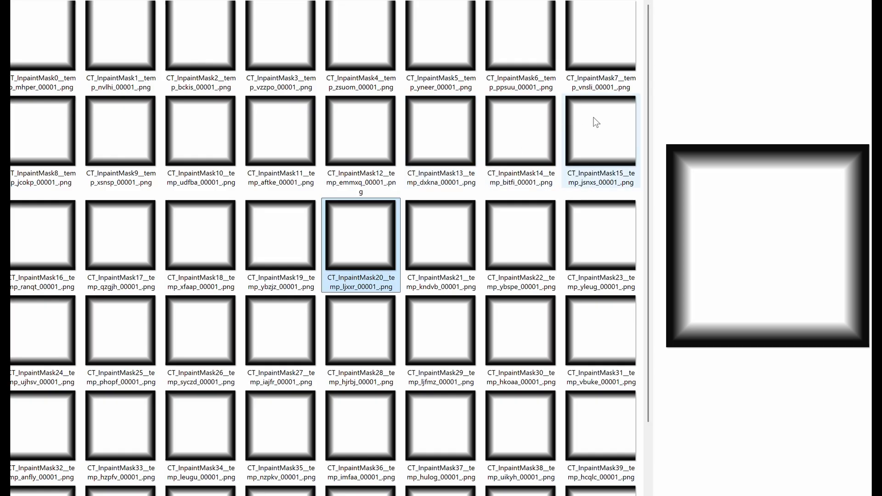
pyautogui.doubleClick(595, 122)
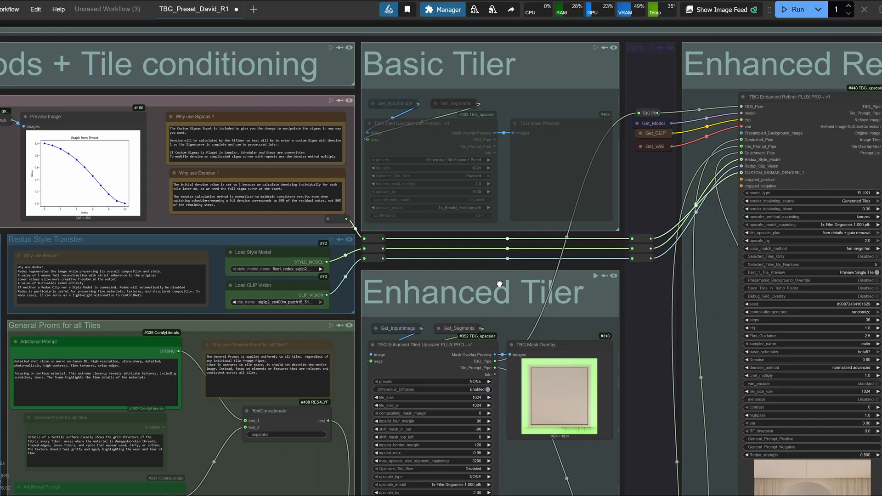
pyautogui.scroll(5, 482, 231)
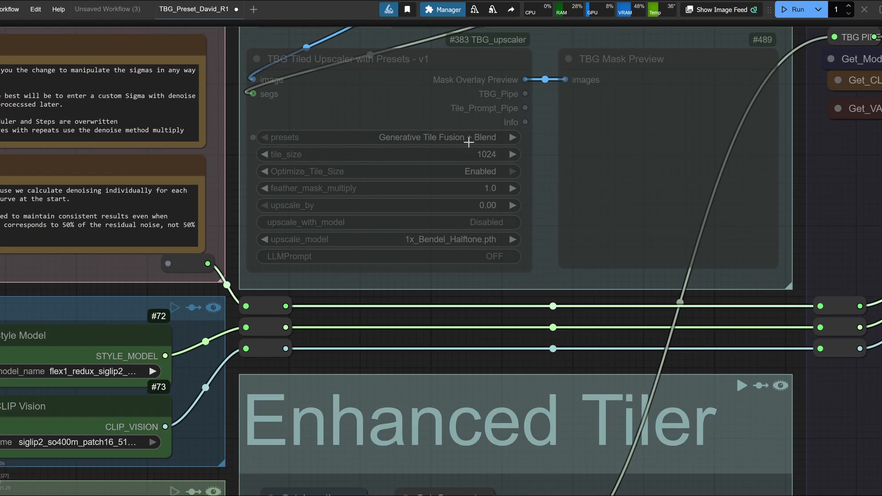
pyautogui.click(469, 143)
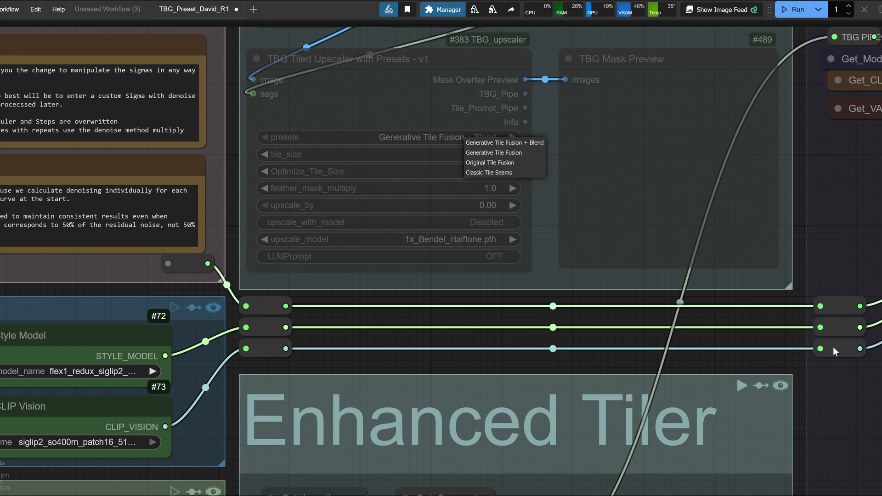
# - Review the TBG Enhanced Tiled Upscaler FLUX PRO settings and run only the Enhanced Tiler group to update its mask overlay
pyautogui.scroll(-8, 750, 360)
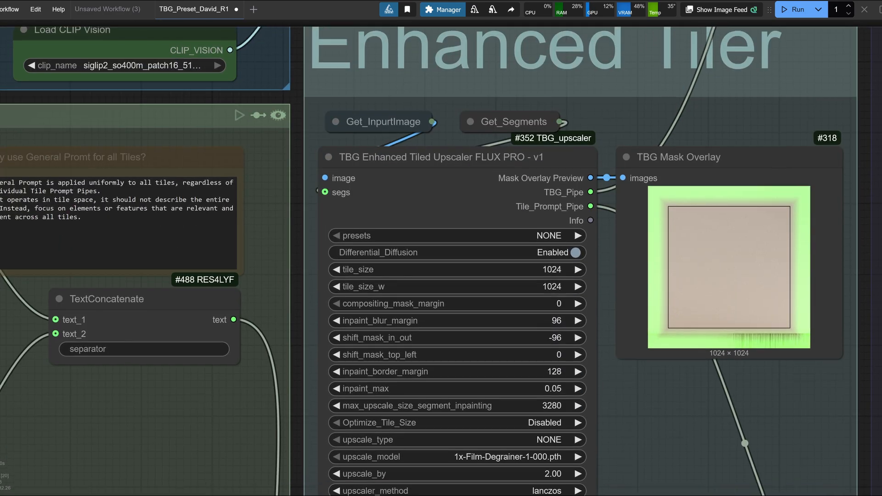
pyautogui.scroll(-1, 704, 49)
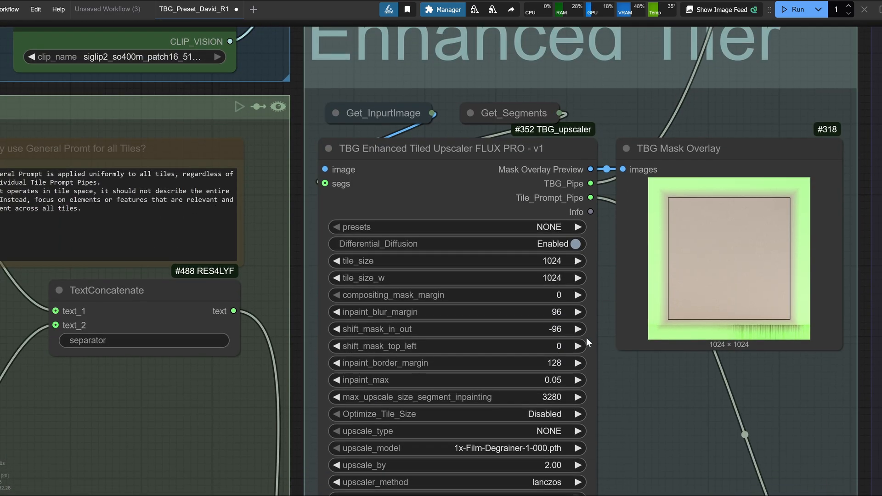
pyautogui.scroll(-9, 587, 338)
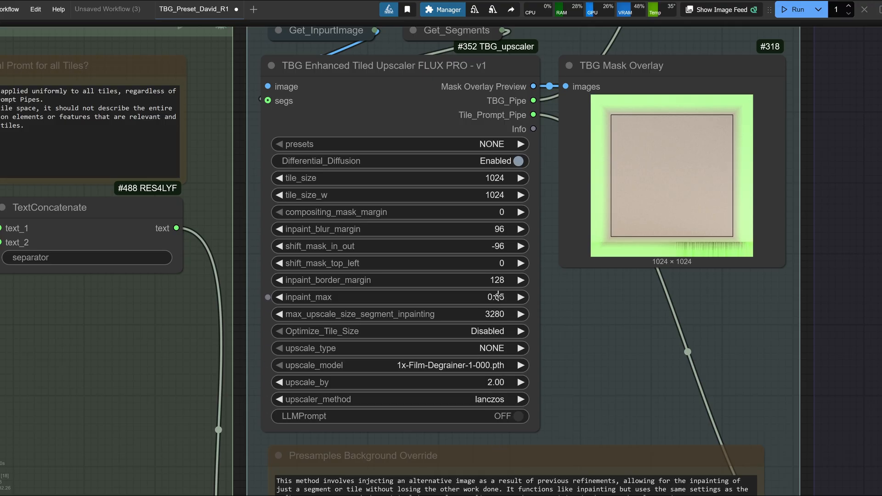
pyautogui.moveTo(538, 154); pyautogui.dragTo(507, 233)
pyautogui.scroll(-1, 506, 233)
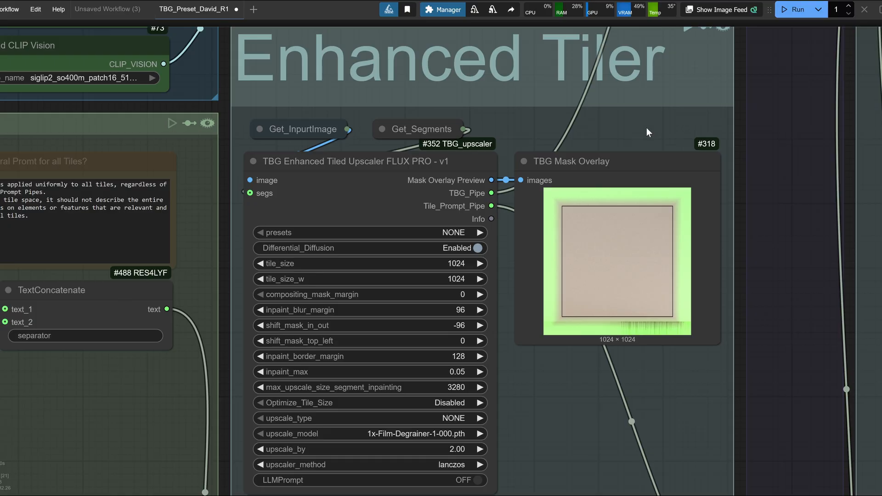
pyautogui.moveTo(646, 127); pyautogui.dragTo(647, 136)
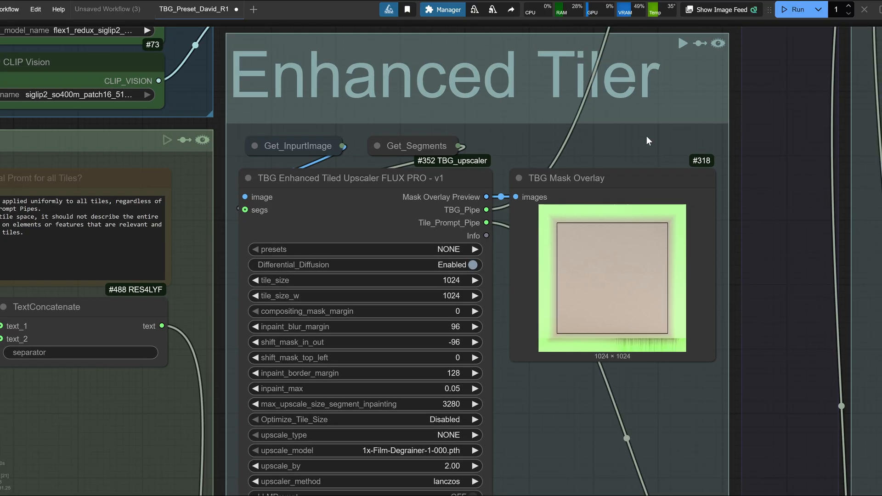
pyautogui.click(682, 43)
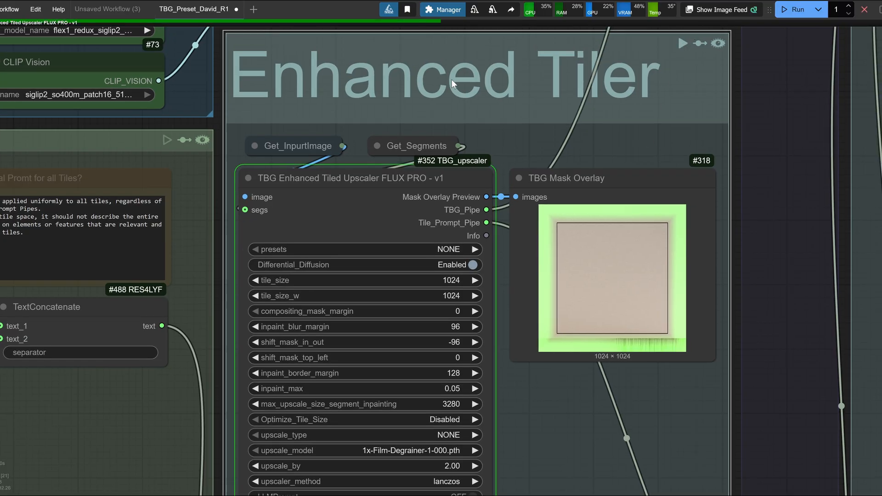
pyautogui.scroll(-3, 562, 400)
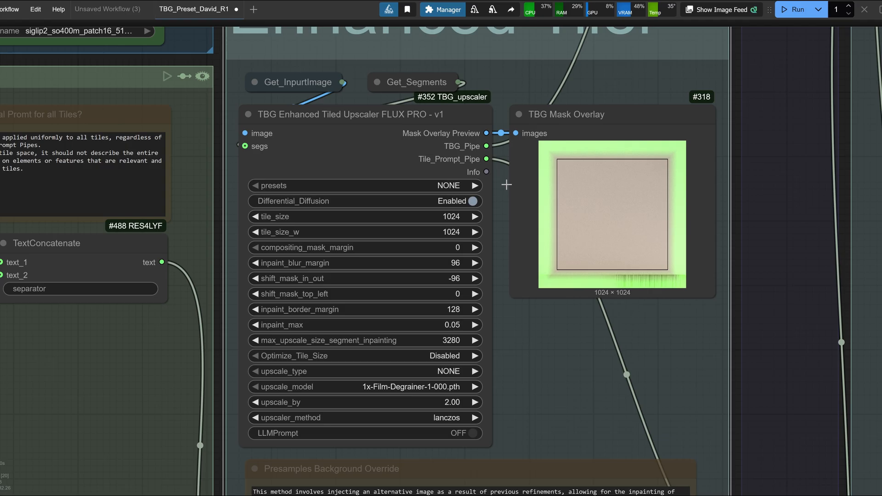
# - Try a compositing_mask_margin of 32 in the Enhanced Tiled Upscaler, rerun the Enhanced Tiler group and view the mask overlay up close
pyautogui.click(545, 284)
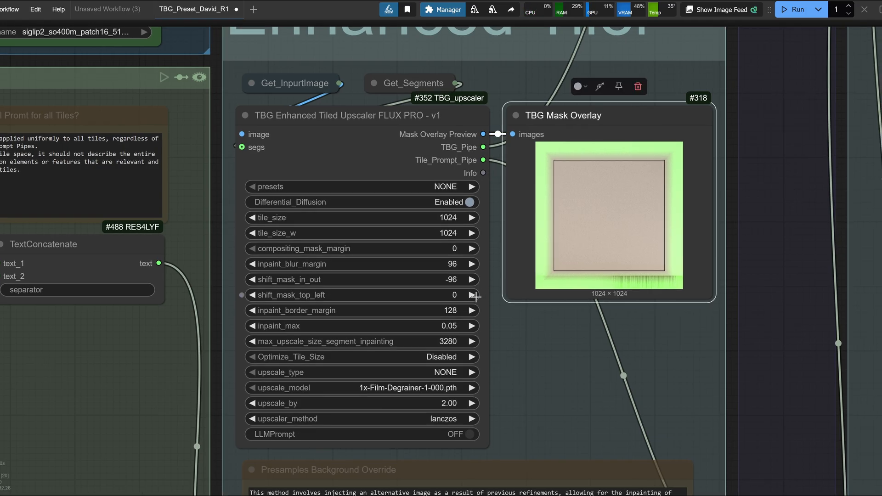
pyautogui.click(452, 250)
pyautogui.write('3')
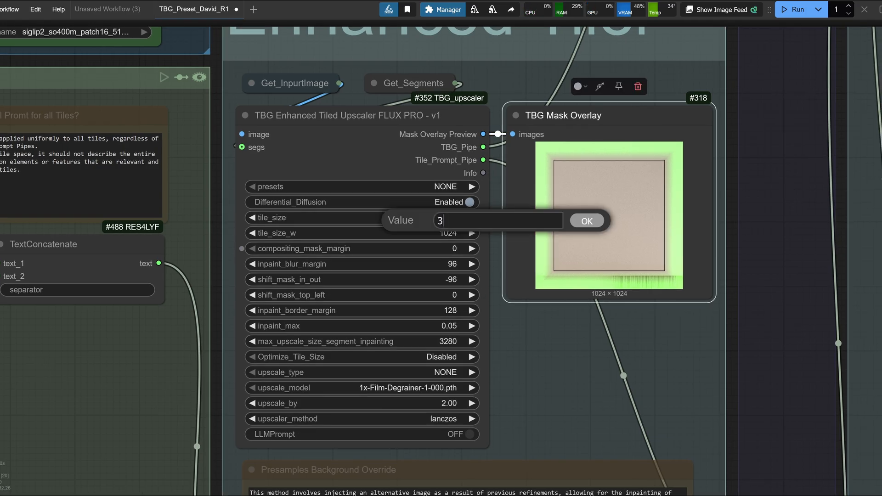
pyautogui.write('2')
pyautogui.press('Return')
pyautogui.scroll(2, 704, 53)
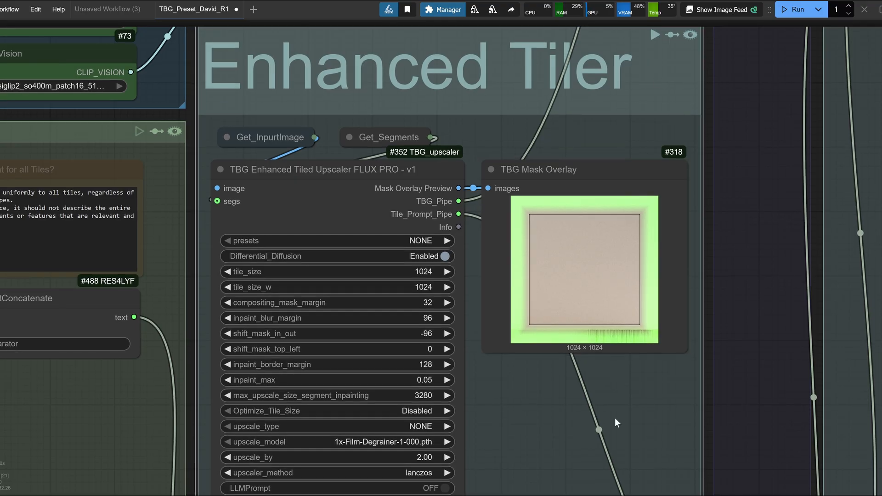
pyautogui.moveTo(605, 410); pyautogui.dragTo(605, 416)
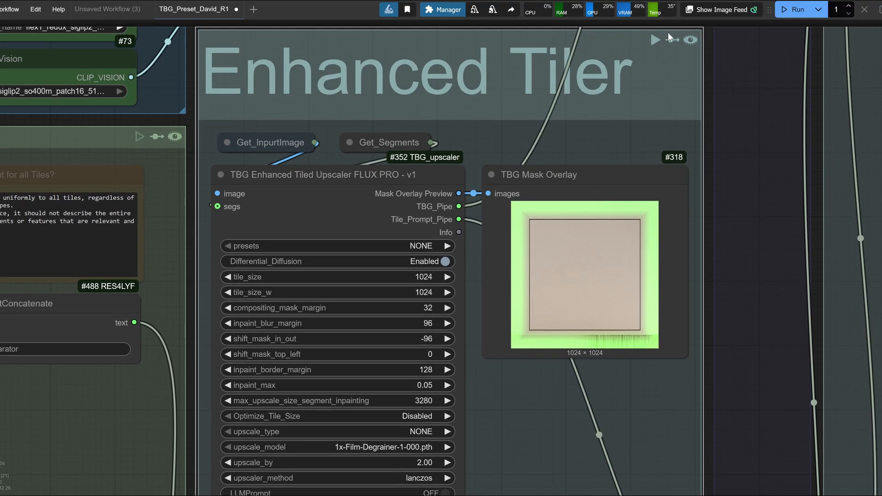
pyautogui.click(655, 41)
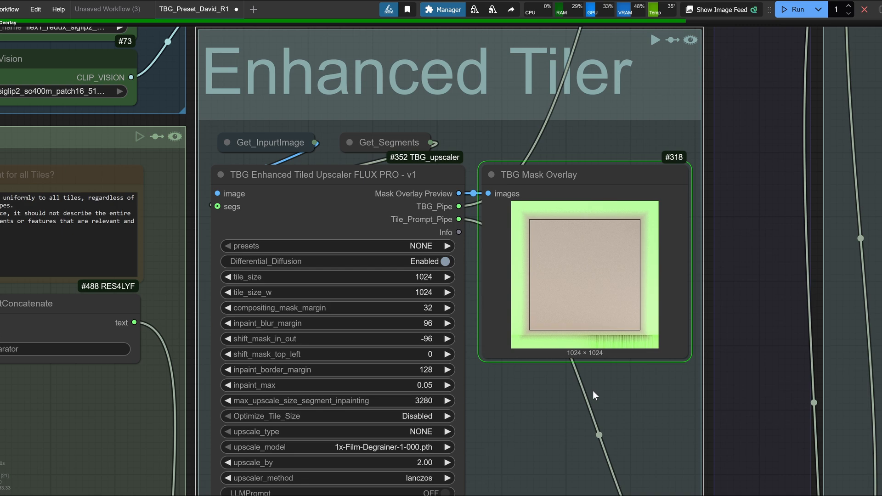
pyautogui.scroll(5, 511, 347)
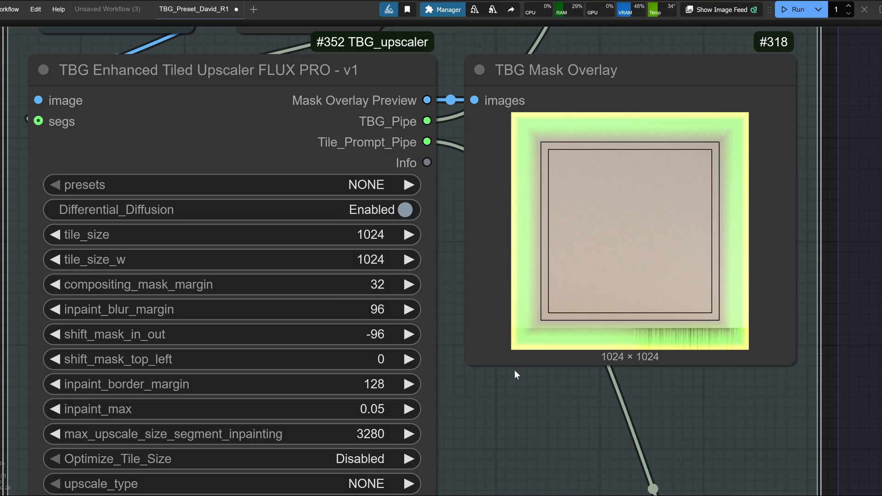
# - Set compositing_mask_margin back to 0 and rerun the Enhanced Tiler group to refresh the mask overlay
pyautogui.click(382, 286)
pyautogui.write('0')
pyautogui.press('Return')
pyautogui.scroll(-3, 654, 139)
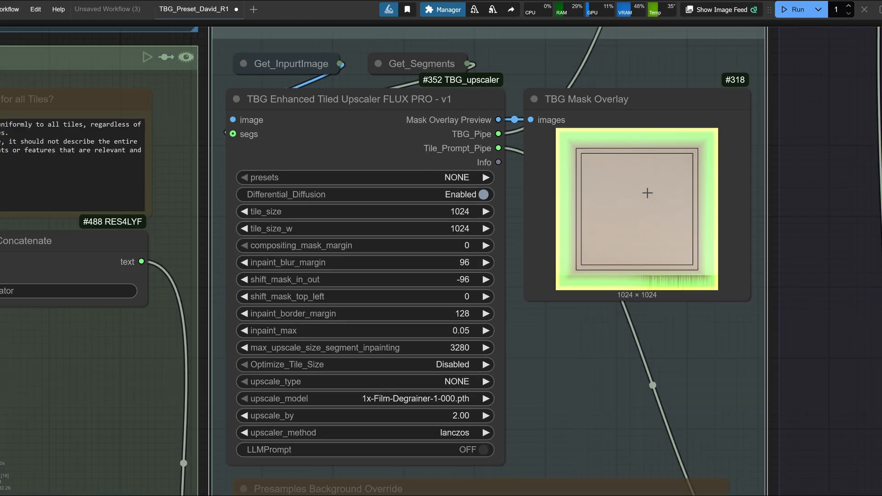
pyautogui.click(687, 58)
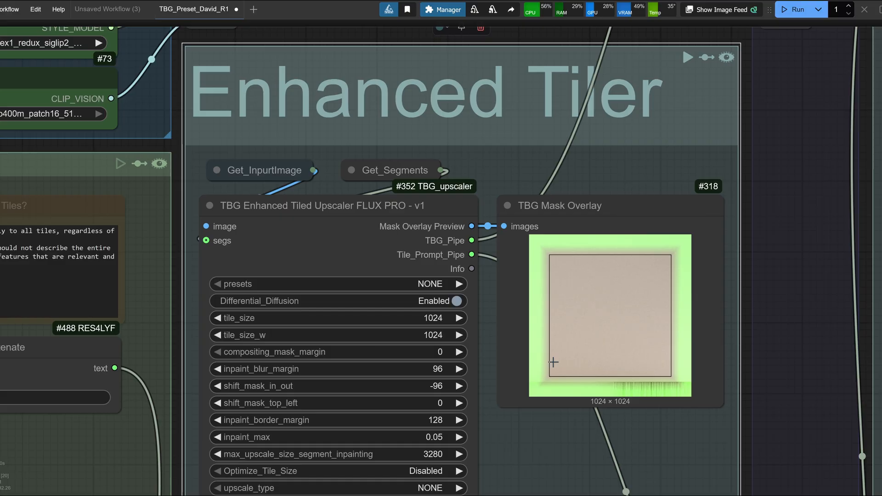
# - Turn on LLMPrompt in the TBG Enhanced Tiled Upscaler FLUX PRO node and run only the Enhanced Tiler group
pyautogui.scroll(-2, 505, 369)
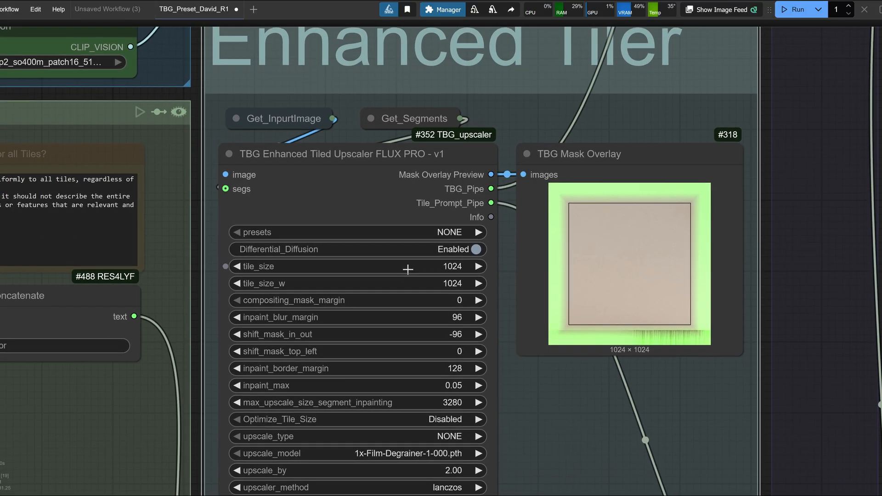
pyautogui.moveTo(523, 376); pyautogui.dragTo(530, 283)
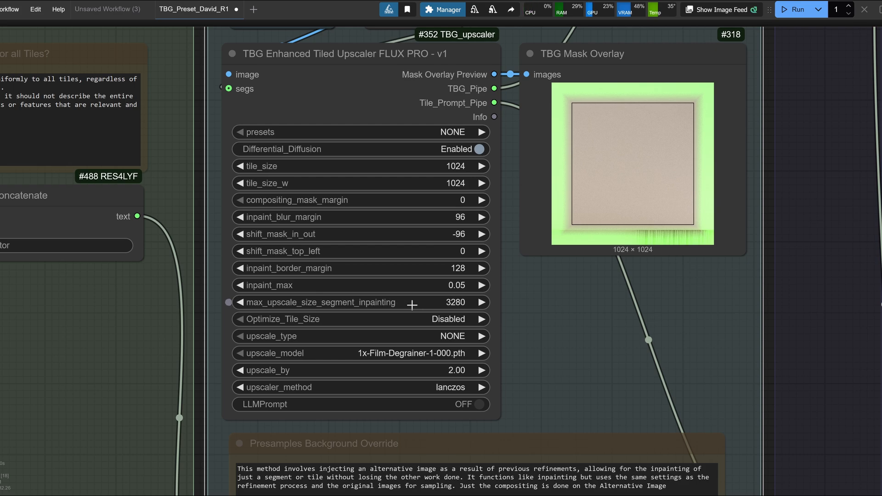
pyautogui.moveTo(581, 365); pyautogui.dragTo(556, 327)
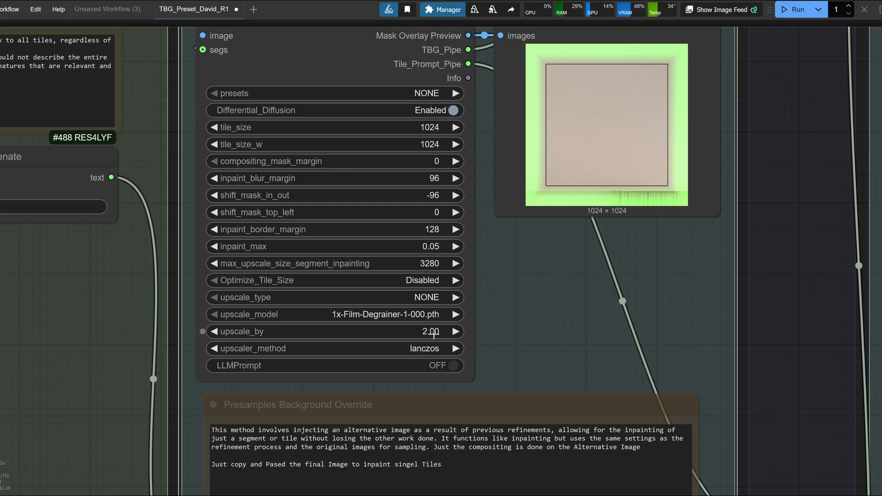
pyautogui.scroll(-4, 528, 239)
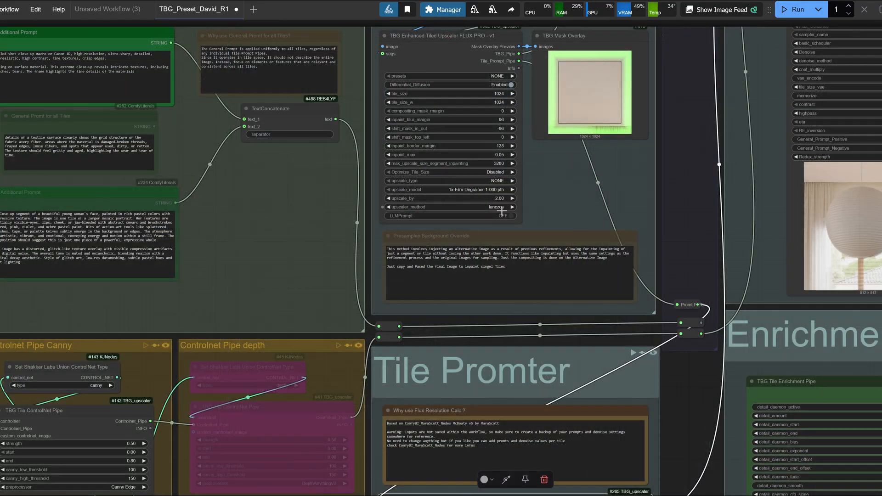
pyautogui.scroll(6, 502, 210)
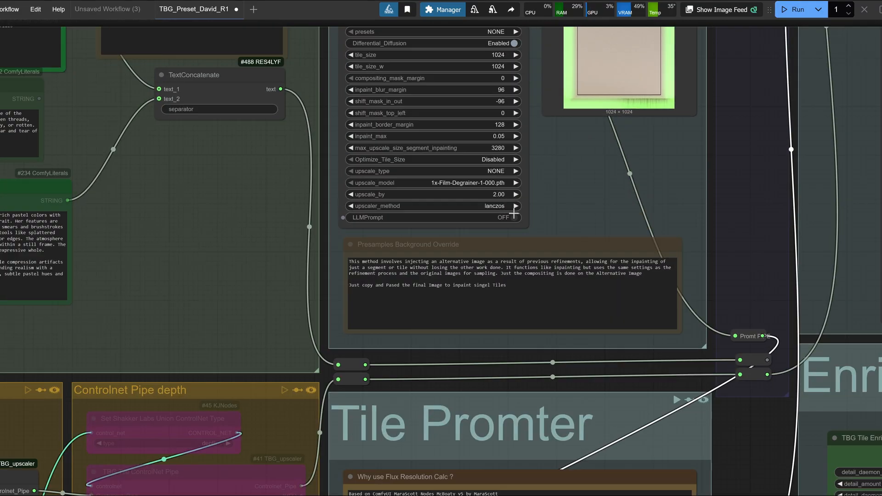
pyautogui.click(513, 221)
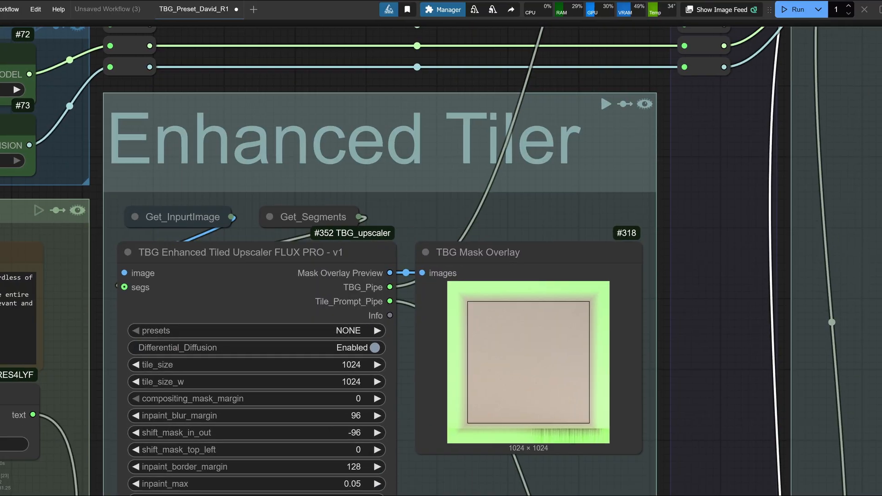
pyautogui.click(606, 100)
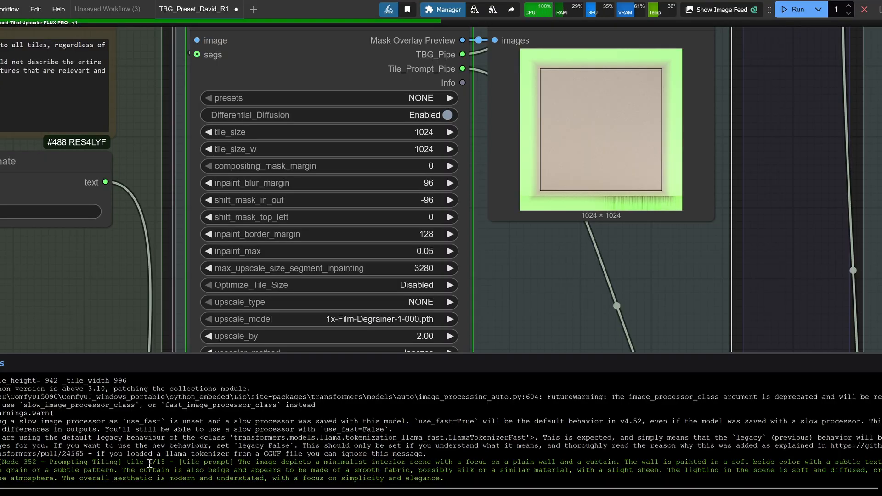
# - Highlight the tile prompts written to the console log for reading and close the log
pyautogui.moveTo(145, 461); pyautogui.dragTo(488, 484)
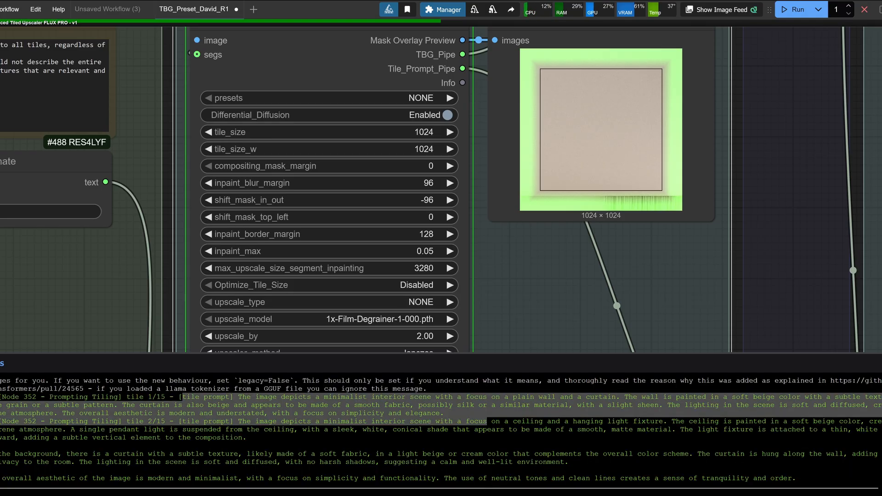
pyautogui.hotkey('ctrl', '`')
pyautogui.scroll(-4, 672, 249)
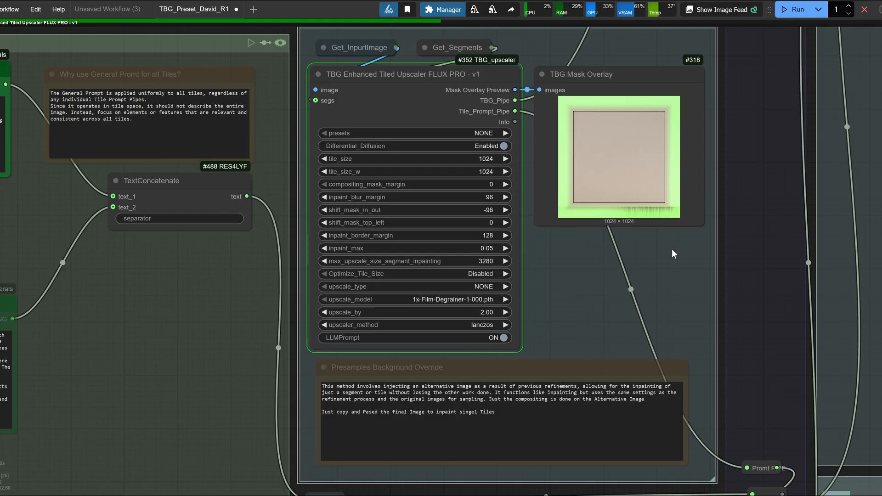
# - Compare the refined and original lampshade up close in the Final Image group's Image Comparer
pyautogui.scroll(-2, 660, 265)
pyautogui.moveTo(680, 207); pyautogui.dragTo(195, 369)
pyautogui.moveTo(508, 114); pyautogui.dragTo(503, 223)
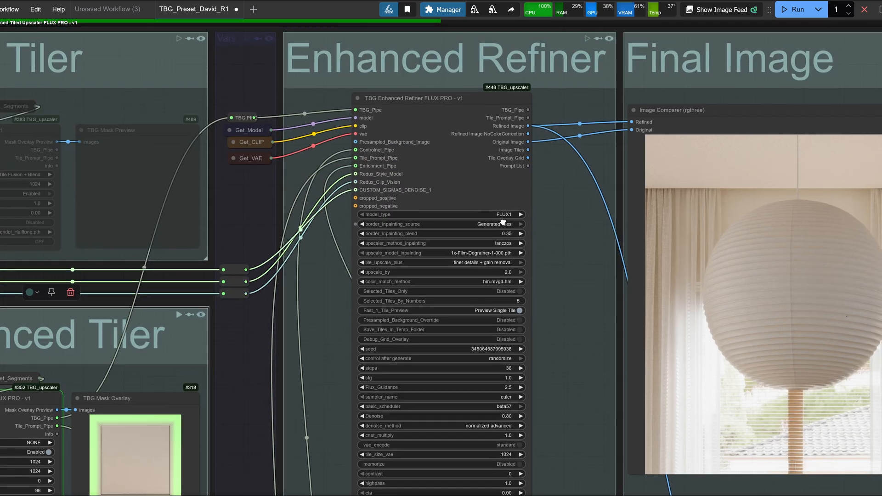
pyautogui.scroll(5, 523, 184)
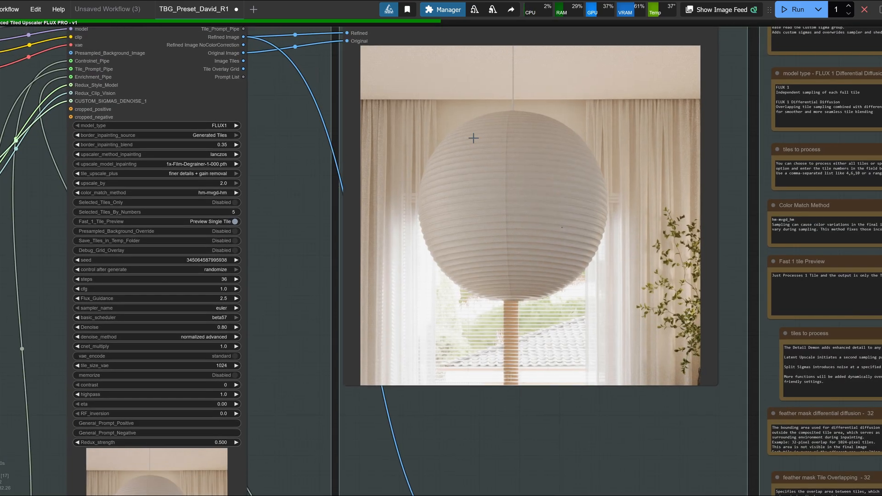
pyautogui.scroll(5, 523, 184)
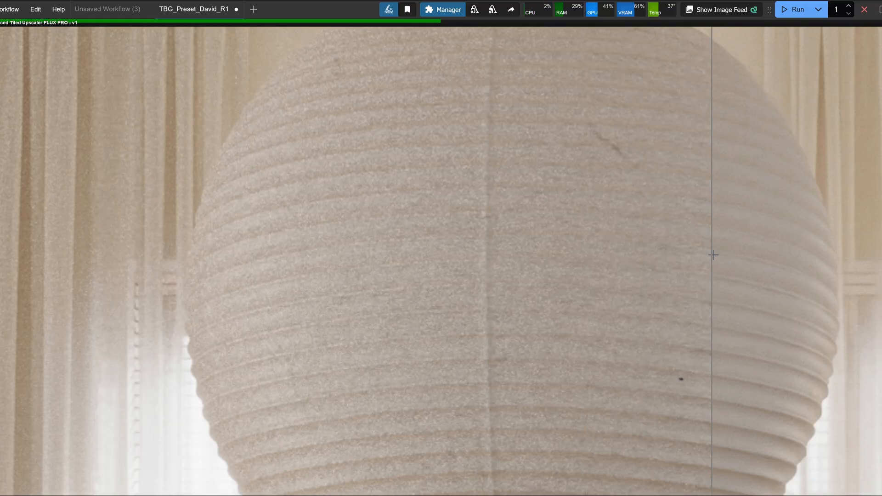
pyautogui.scroll(-8, 713, 253)
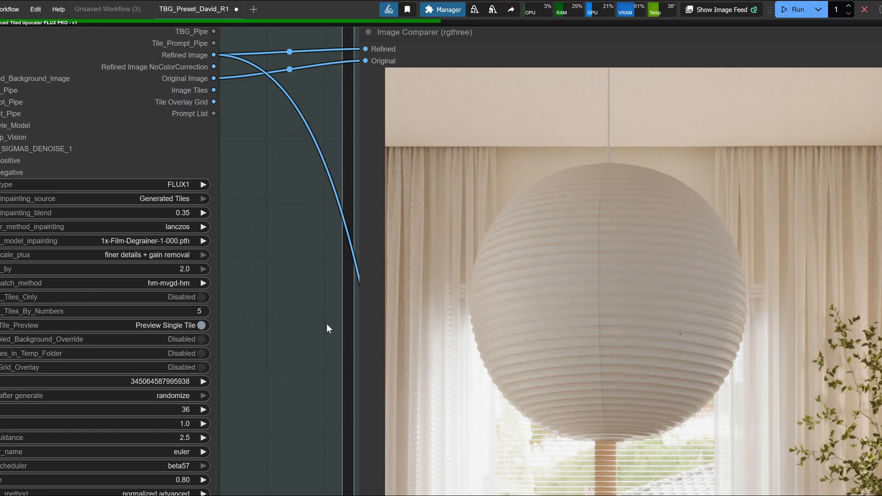
# - Review the Controlnet Pipe Upscale group and trace its Controlnet_Pipe link into the Canny group's TBG Tile ControlNet Pipe
pyautogui.scroll(-8, 327, 324)
pyautogui.moveTo(327, 344); pyautogui.dragTo(765, 86)
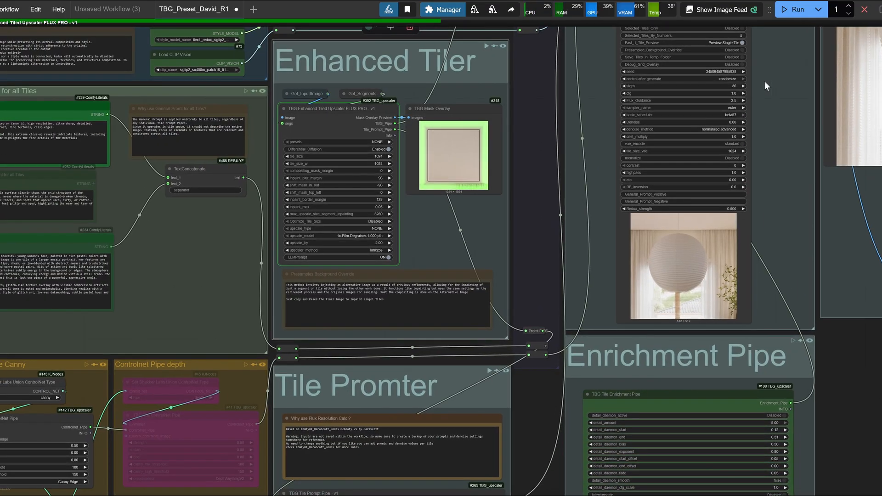
pyautogui.moveTo(158, 299); pyautogui.dragTo(597, 177)
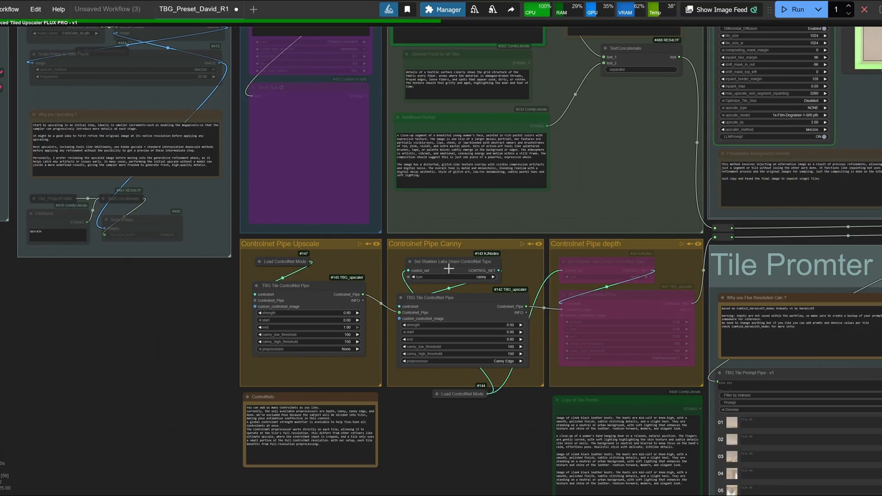
pyautogui.scroll(9, 349, 299)
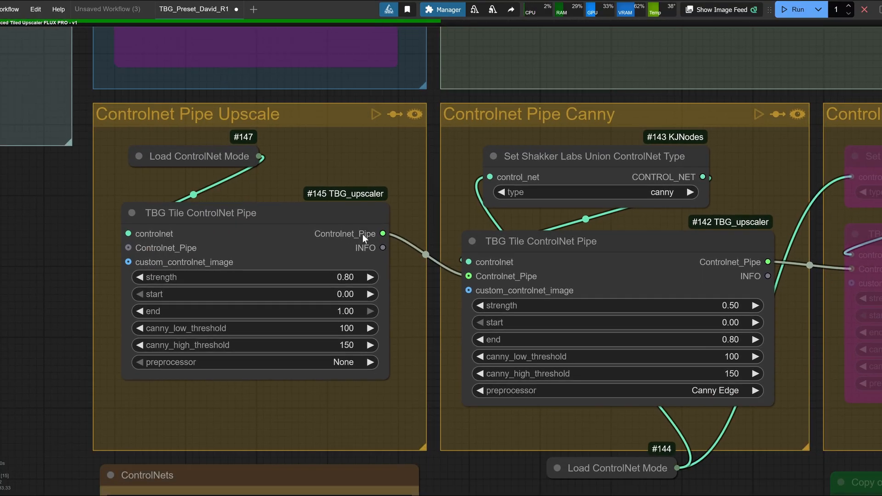
pyautogui.click(224, 213)
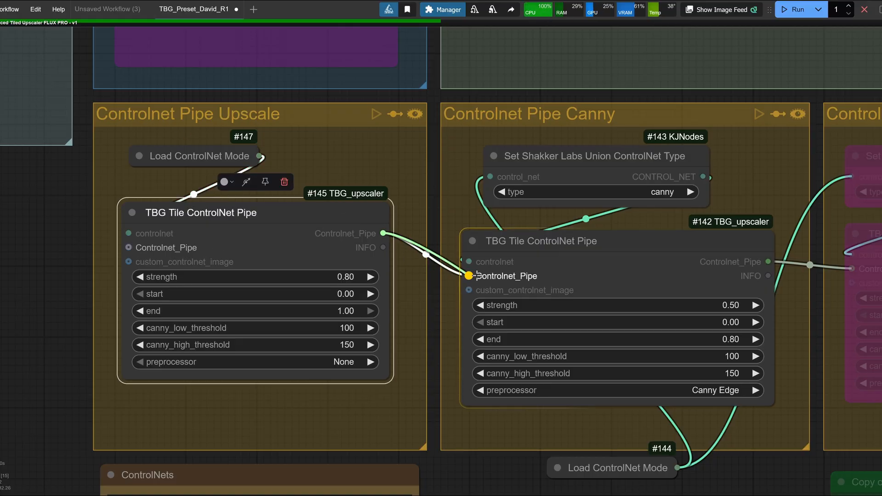
pyautogui.hscroll(5, 646, 257)
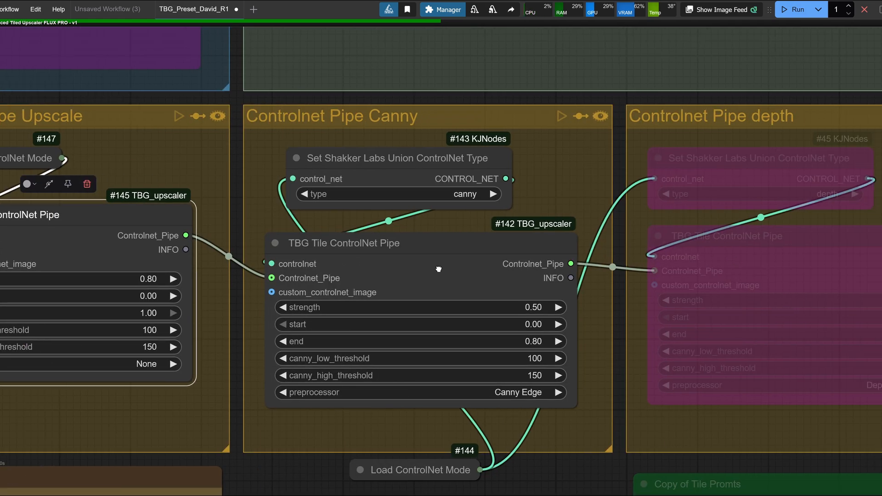
# - List the preprocessor options of the Canny group's TBG Tile ControlNet Pipe and choose Canny Edge
pyautogui.scroll(-3, 439, 269)
pyautogui.moveTo(404, 358); pyautogui.dragTo(390, 323)
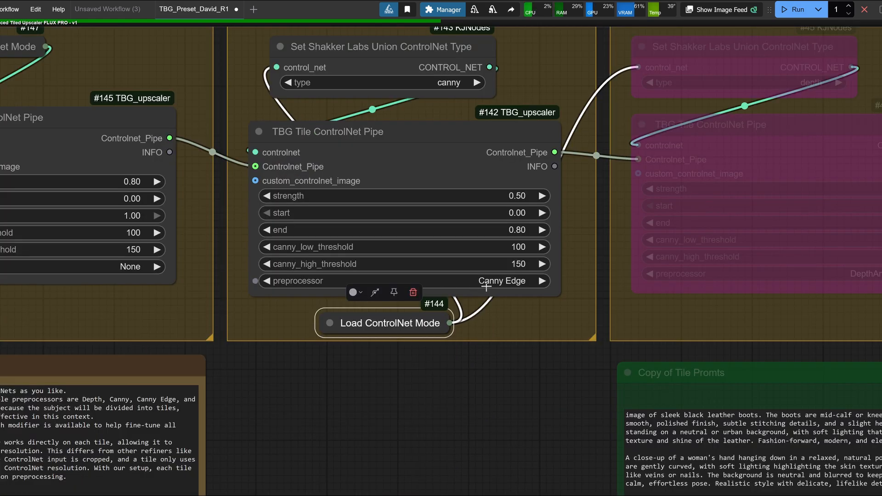
pyautogui.click(486, 282)
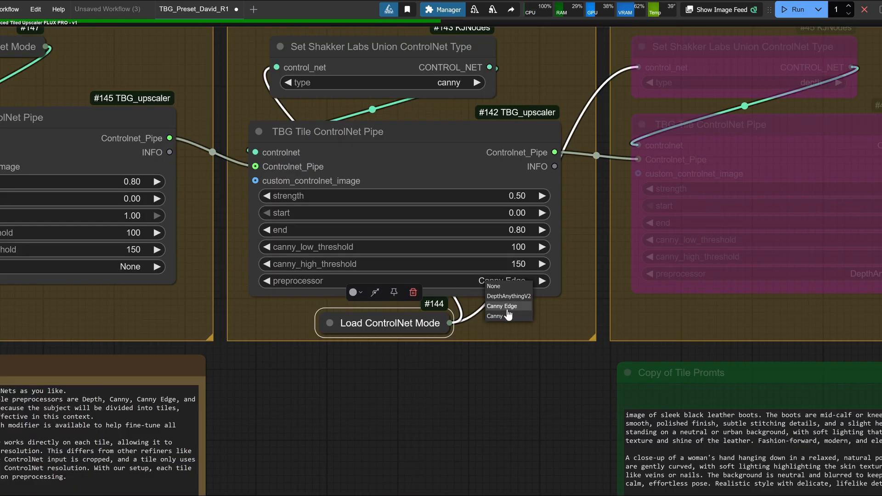
pyautogui.click(508, 311)
# - Set the preprocessor of the TBG Tile ControlNet Pipe in the Controlnet Pipe Upscale group to None
pyautogui.hscroll(-5, 414, 225)
pyautogui.scroll(3, 414, 225)
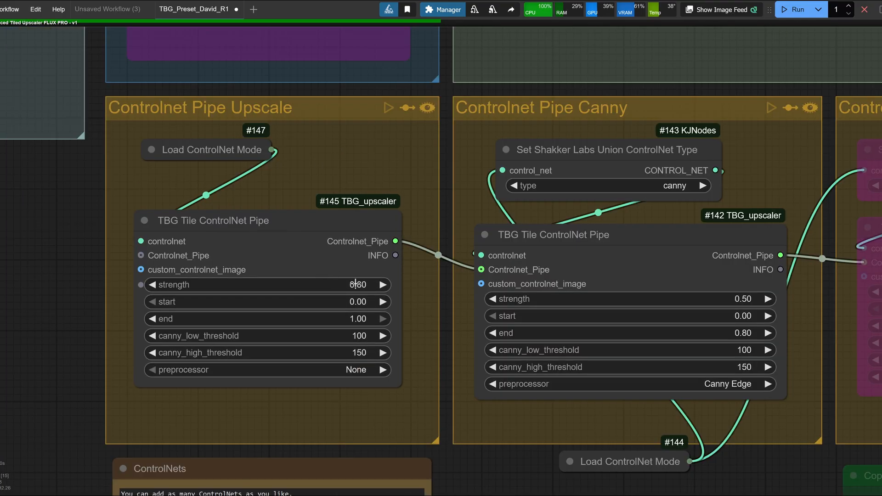
pyautogui.click(353, 370)
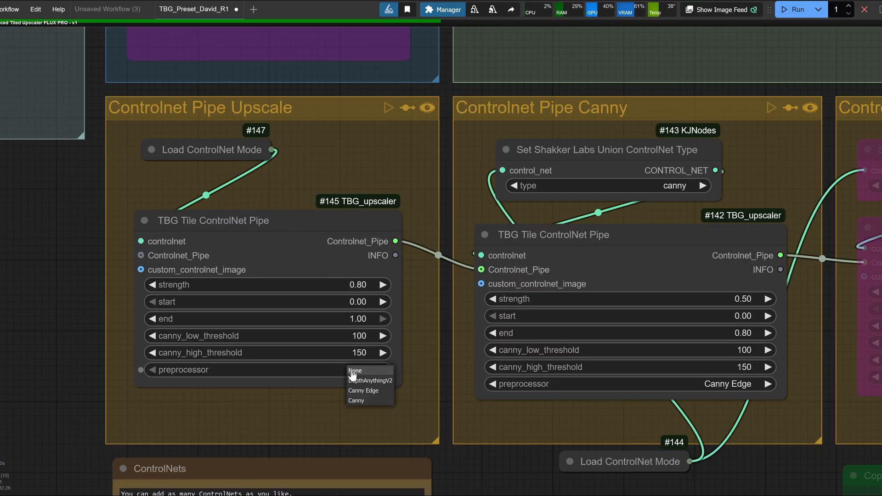
pyautogui.click(372, 371)
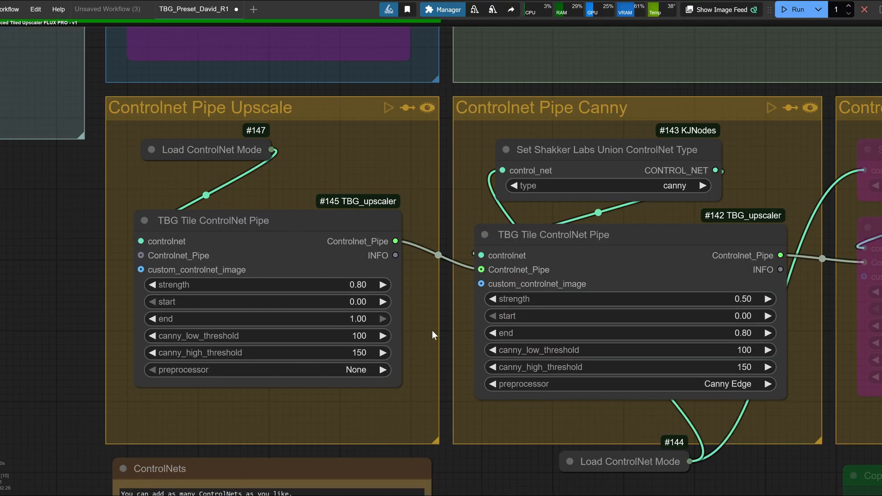
# - Expand the Load ControlNet Model node under the Canny group and choose Flux\Shakker-LabsFLUX.1-dev-ControlNet-Union-Pro-2.safetensors
pyautogui.moveTo(432, 330); pyautogui.dragTo(254, 326)
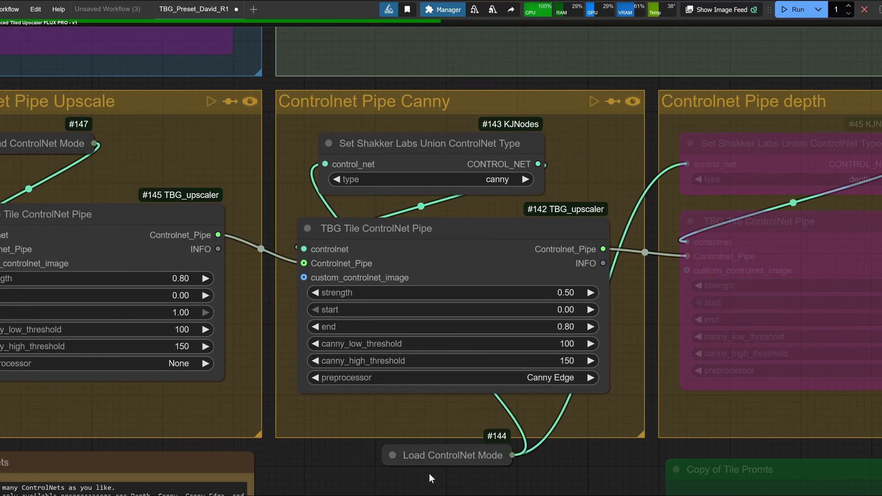
pyautogui.click(394, 456)
pyautogui.moveTo(371, 409); pyautogui.dragTo(322, 312)
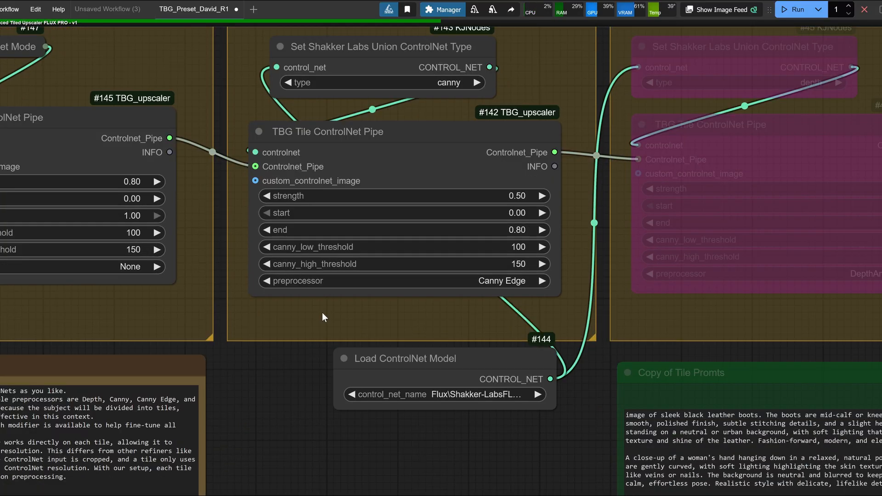
pyautogui.click(474, 395)
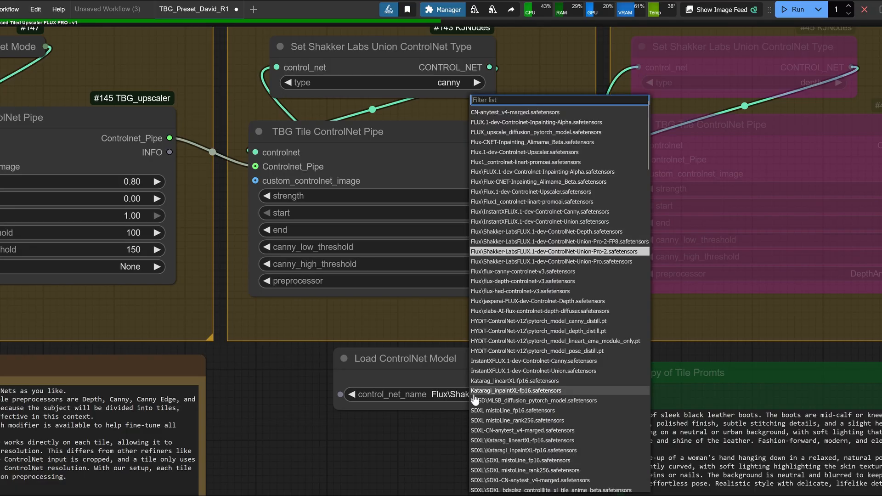
pyautogui.click(602, 252)
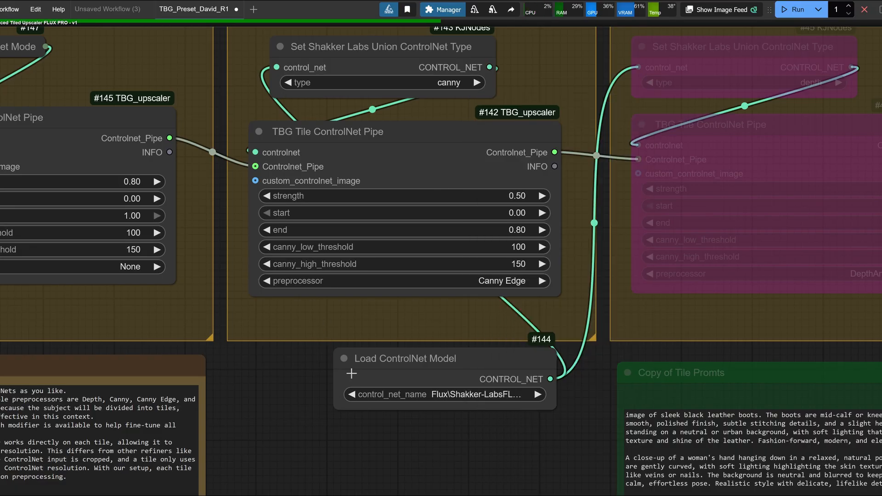
# - Collapse the Load ControlNet Model node inside the Canny group and set the TBG Tile ControlNet Pipe preprocessor to Canny Edge
pyautogui.click(344, 359)
pyautogui.moveTo(354, 361); pyautogui.dragTo(339, 326)
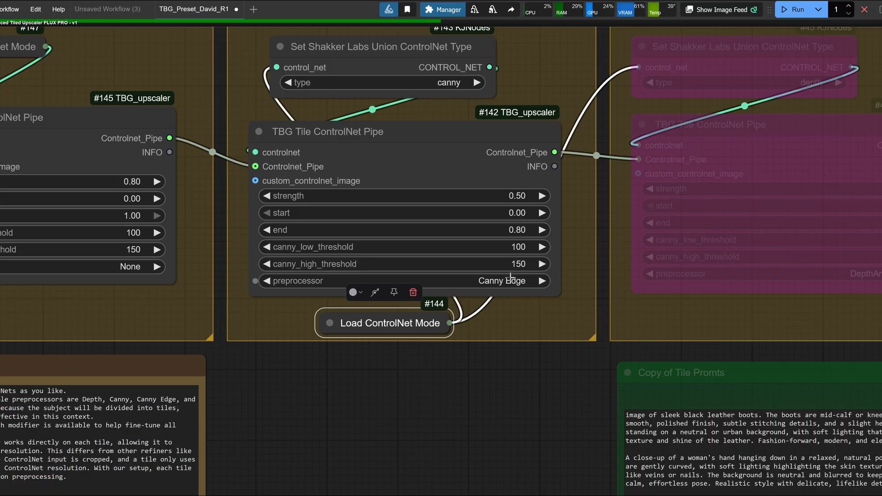
pyautogui.click(484, 281)
pyautogui.click(505, 305)
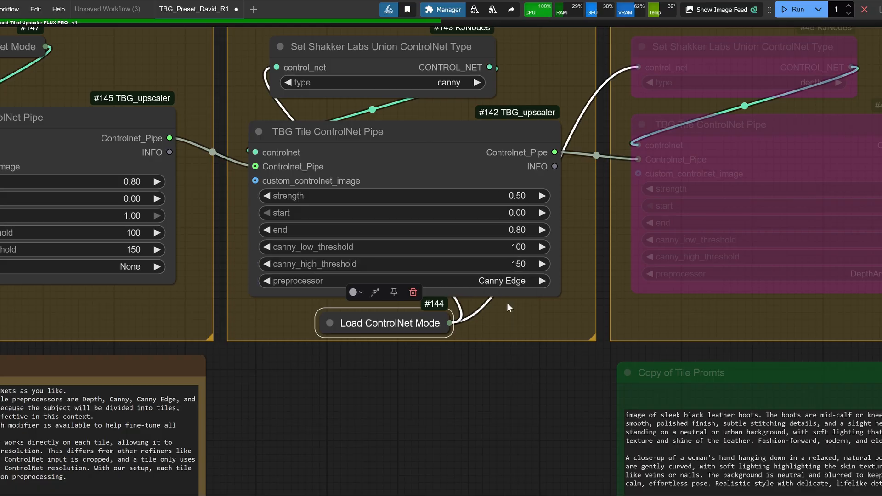
# - Activate the bypassed Controlnet Pipe depth group and bypass it again
pyautogui.scroll(-3, 506, 302)
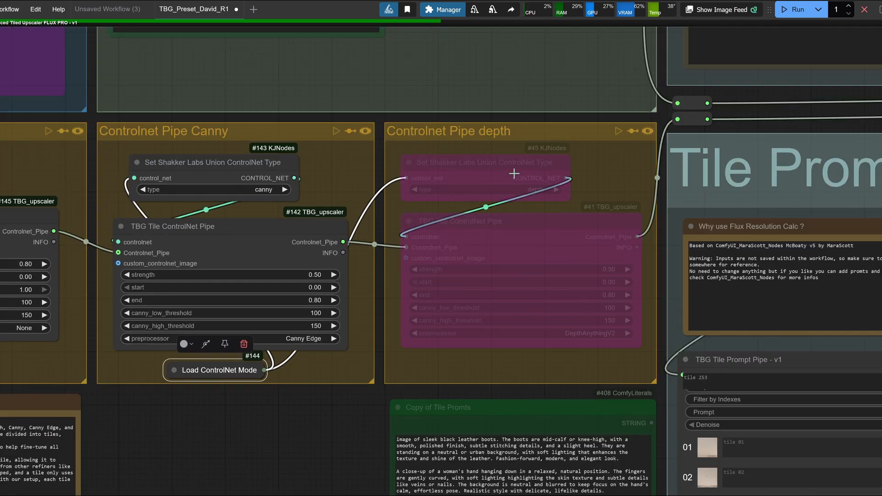
pyautogui.click(633, 128)
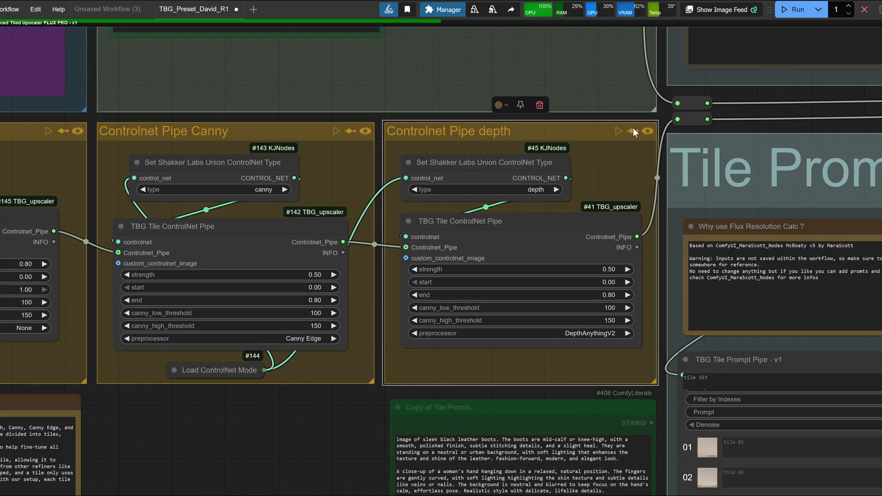
pyautogui.scroll(-2, 629, 133)
pyautogui.moveTo(630, 134); pyautogui.dragTo(234, 299)
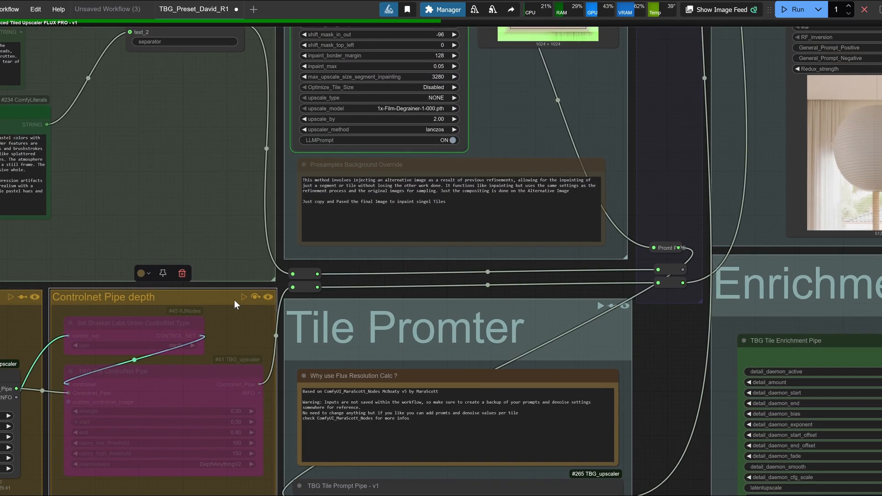
# - Examine the Controlnet_Pipe input of the TBG Enhanced Refiner and the notes and model loaders in the Redux Style Transfer group
pyautogui.moveTo(727, 137); pyautogui.dragTo(581, 359)
pyautogui.scroll(8, 677, 62)
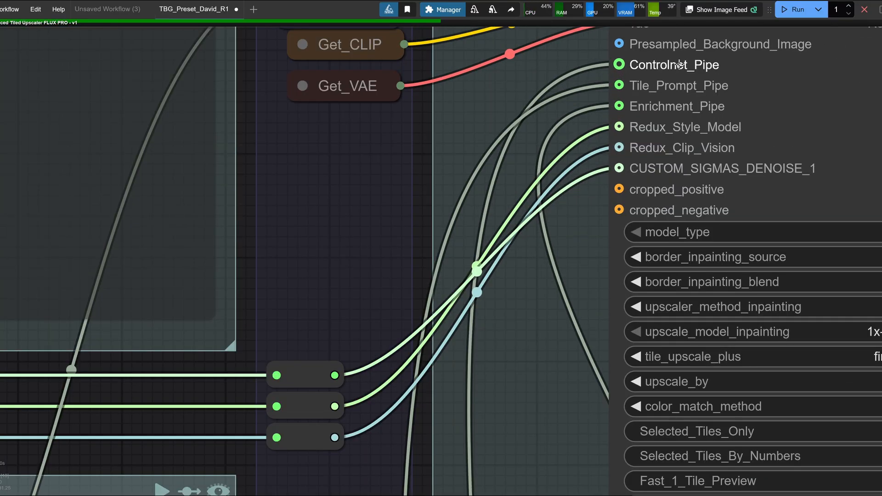
pyautogui.scroll(-6, 679, 64)
pyautogui.moveTo(464, 191); pyautogui.dragTo(633, 262)
pyautogui.scroll(-1, 634, 259)
pyautogui.moveTo(254, 291); pyautogui.dragTo(510, 209)
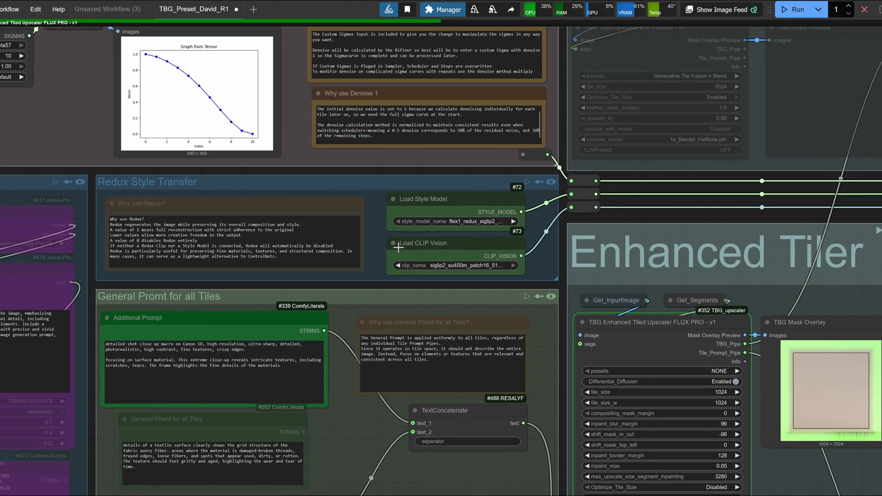
pyautogui.scroll(5, 396, 254)
pyautogui.hscroll(-3, 136, 161)
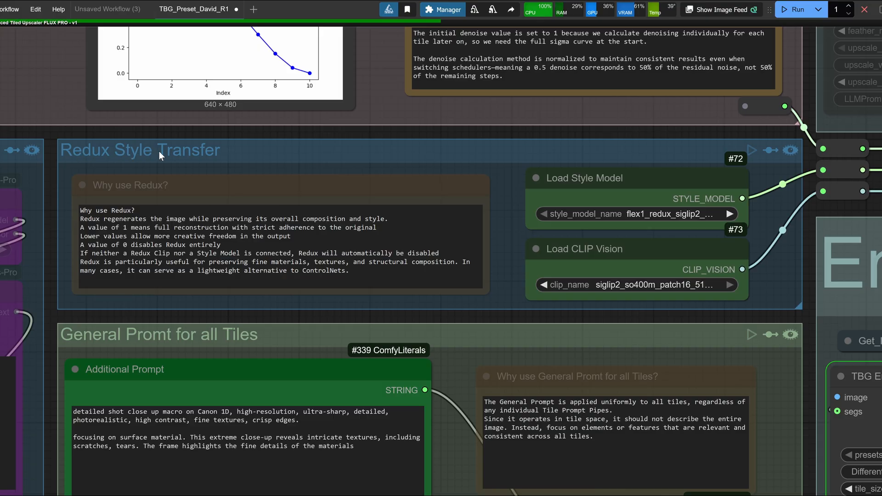
# - Examine the Redux style and CLIP vision loaders, their inputs on the TBG Enhanced Refiner, and its Redux_strength setting
pyautogui.click(672, 190)
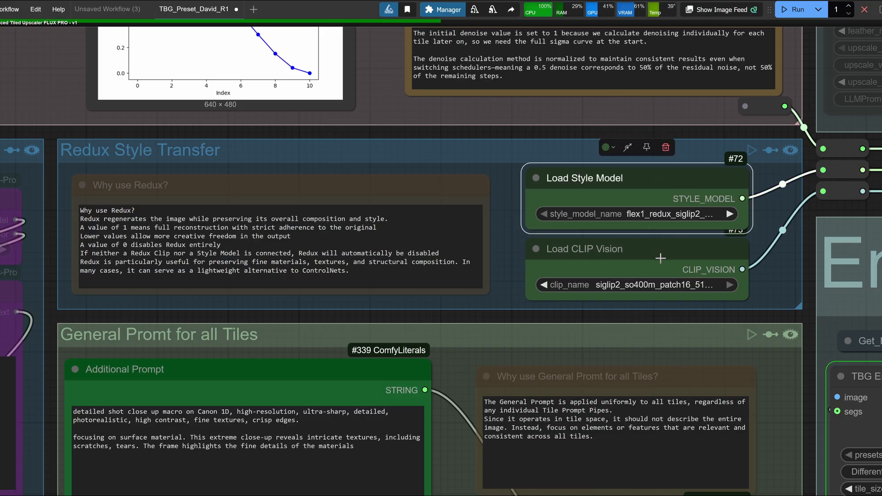
pyautogui.scroll(-4, 660, 259)
pyautogui.hscroll(10, 661, 259)
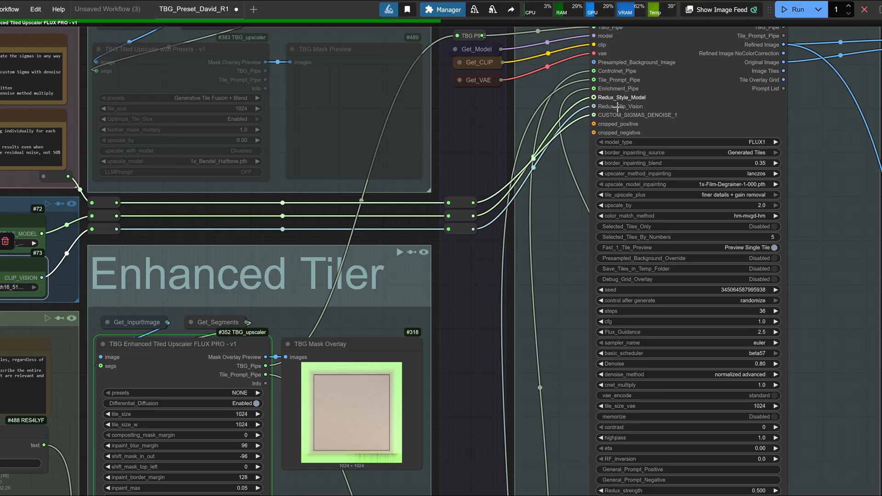
pyautogui.scroll(-5, 751, 188)
pyautogui.hscroll(2, 751, 188)
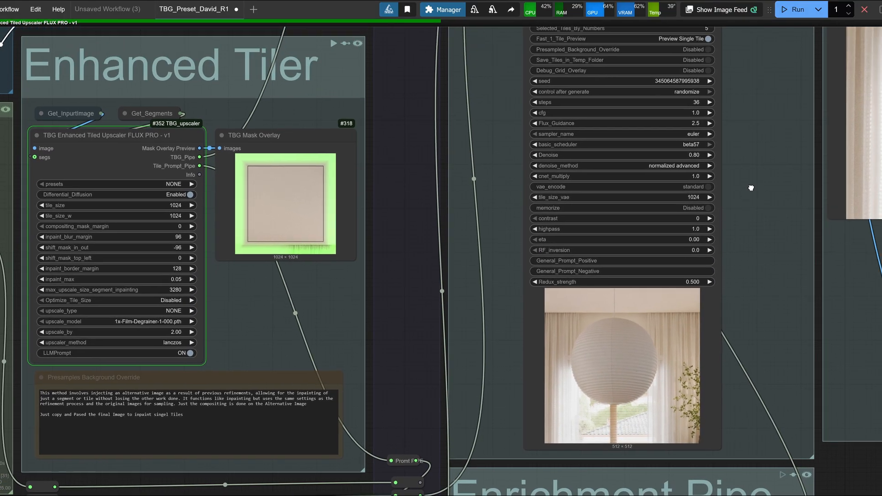
pyautogui.scroll(5, 751, 188)
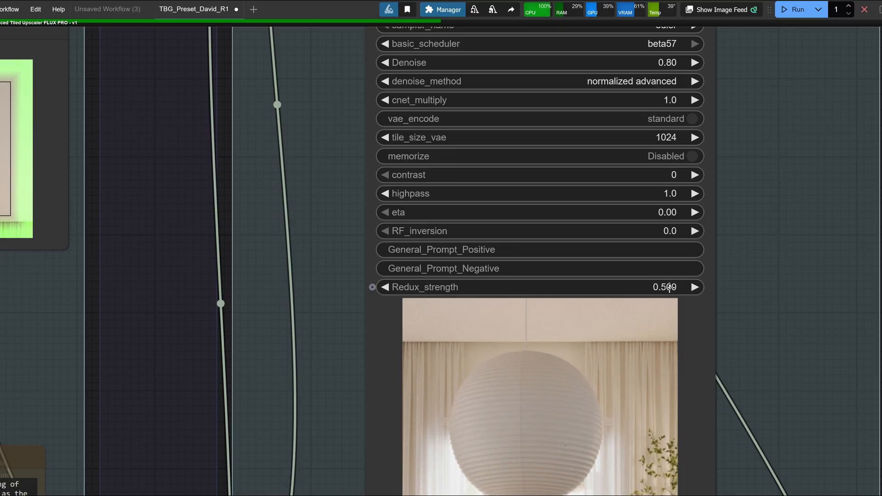
pyautogui.scroll(10, 669, 287)
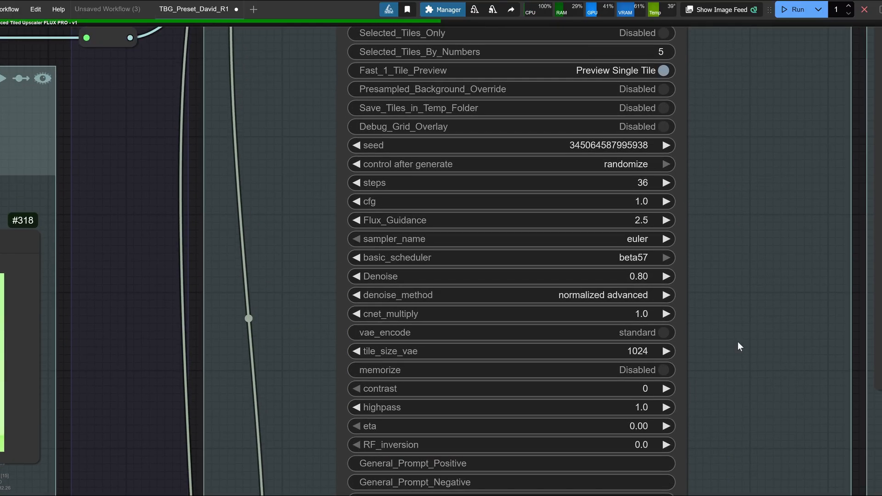
pyautogui.scroll(2, 707, 363)
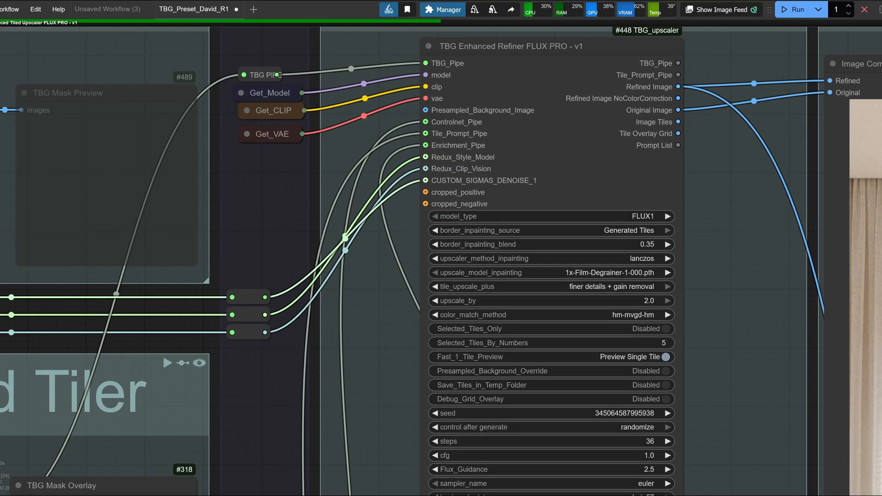
pyautogui.scroll(5, 702, 235)
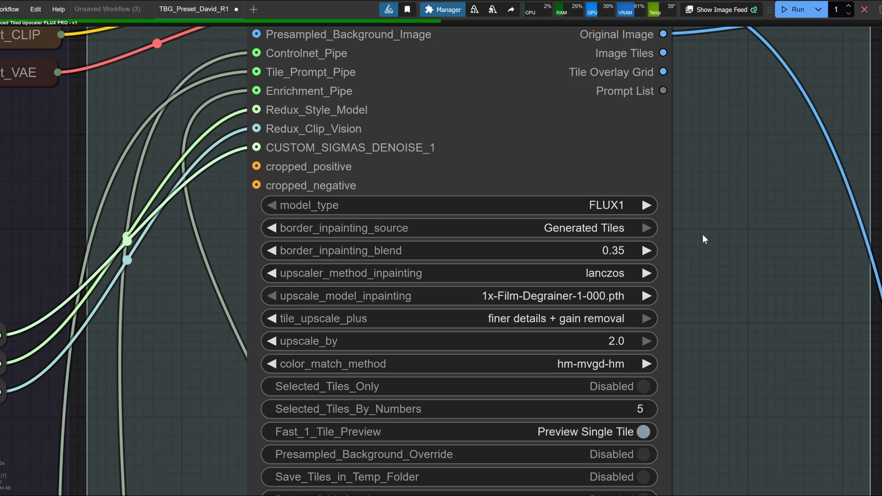
# - Choose FLUX1 as the model_type of the TBG Enhanced Refiner
pyautogui.click(603, 205)
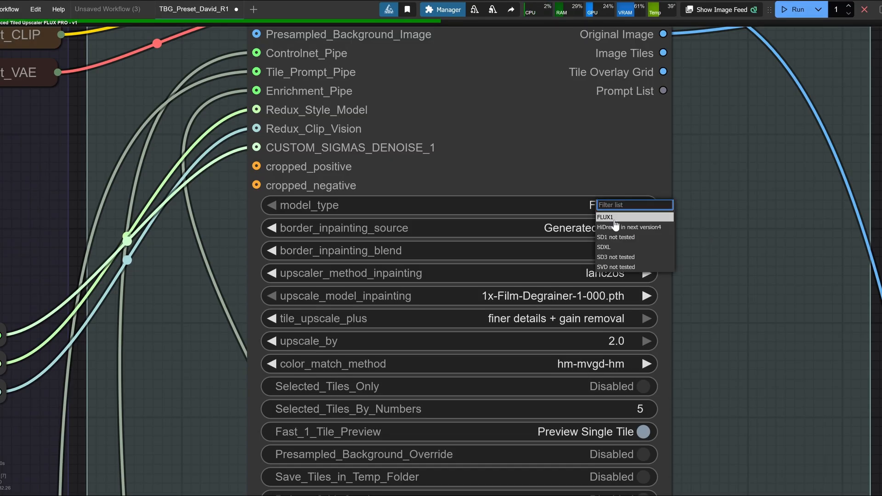
pyautogui.click(613, 218)
pyautogui.moveTo(541, 127); pyautogui.dragTo(562, 125)
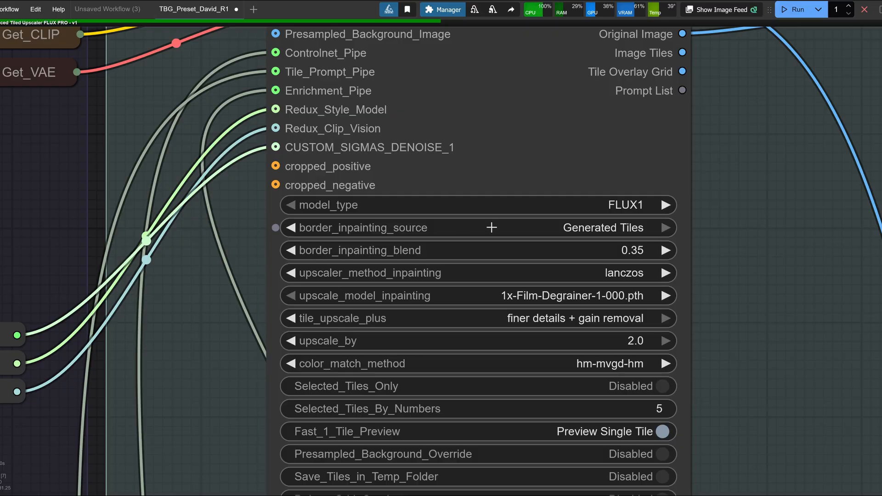
# - Switch the refiner's border_inpainting_source to Original and back to Generated Tiles
pyautogui.click(574, 230)
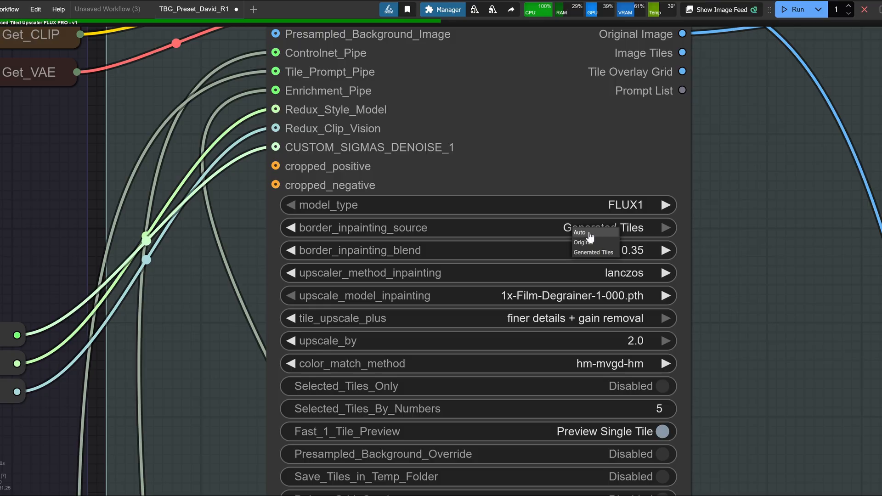
pyautogui.click(592, 244)
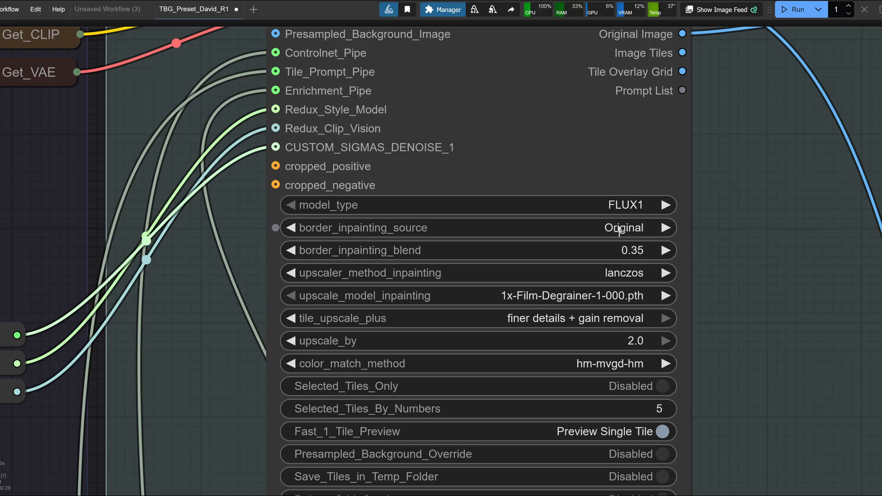
pyautogui.click(620, 229)
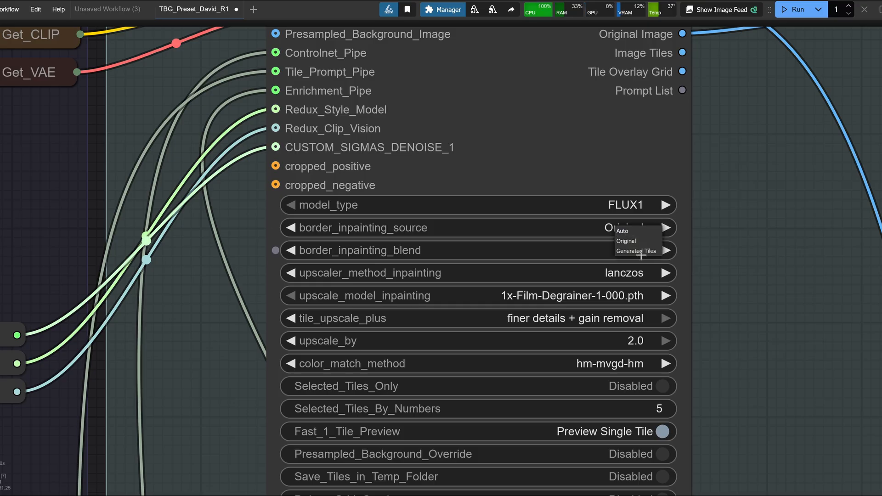
pyautogui.click(642, 252)
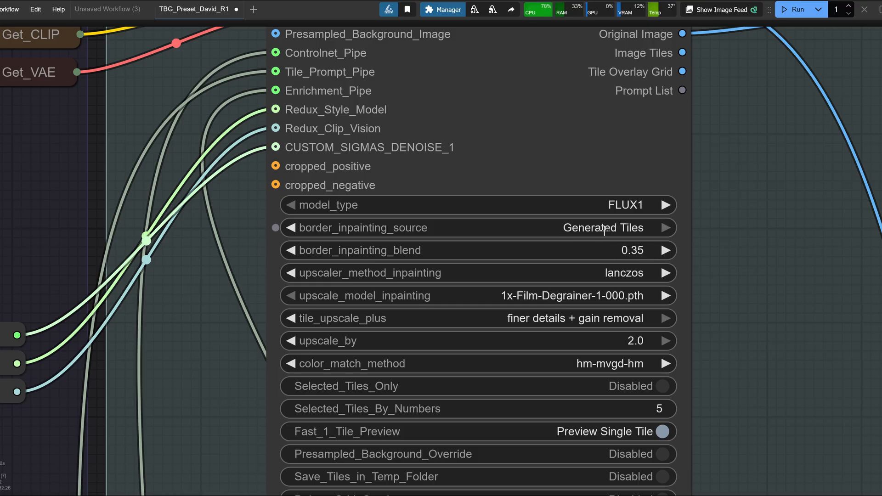
# - Examine the refiner's border_inpainting_blend, upscaler and color match settings and the neighbouring comparison image
pyautogui.scroll(-3, 604, 232)
pyautogui.hscroll(3, 603, 232)
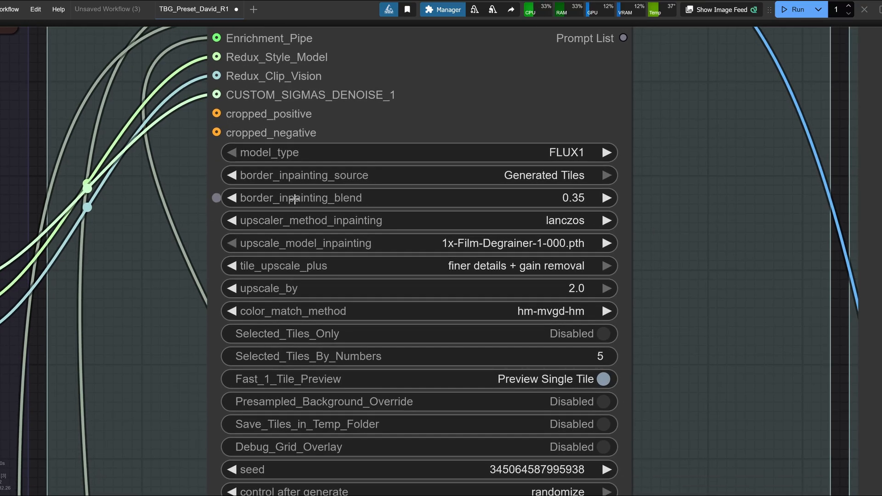
pyautogui.scroll(-1, 528, 188)
pyautogui.hscroll(3, 528, 188)
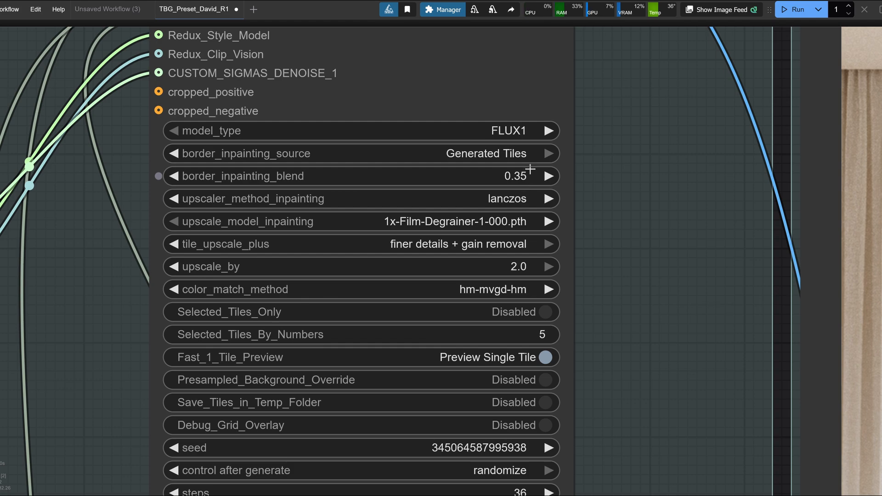
pyautogui.moveTo(690, 275); pyautogui.dragTo(687, 222)
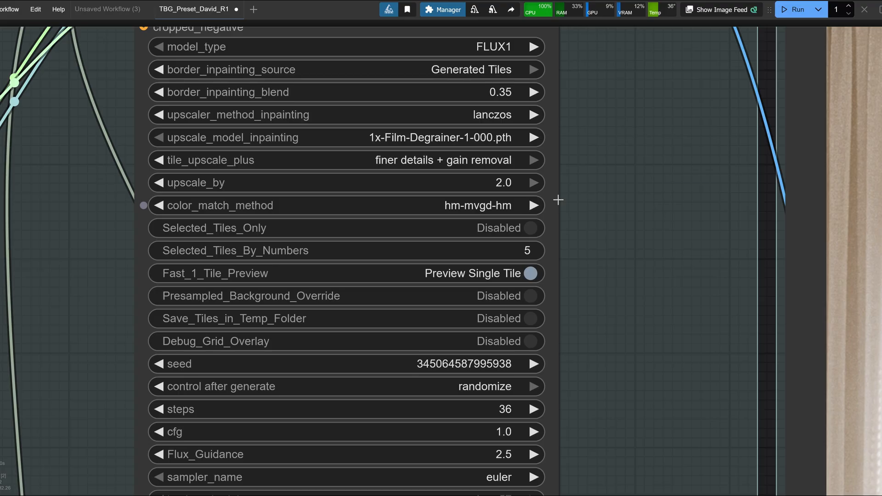
pyautogui.moveTo(707, 237); pyautogui.dragTo(437, 233)
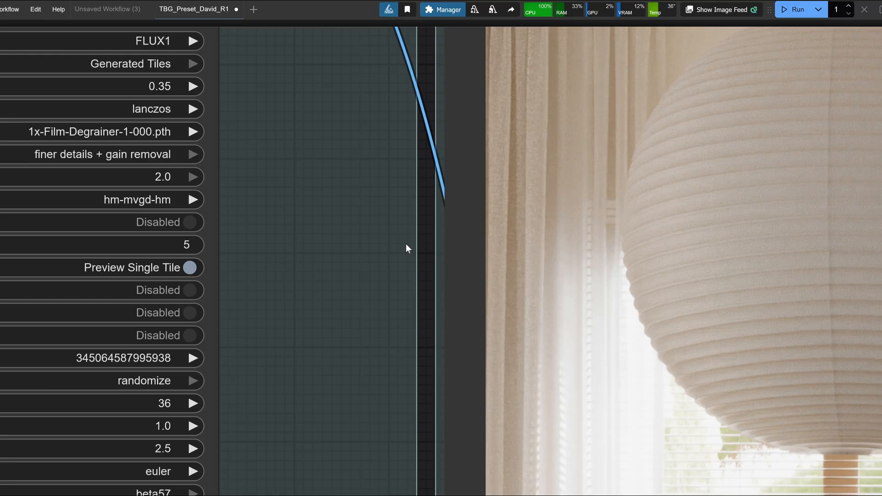
pyautogui.moveTo(408, 246); pyautogui.dragTo(651, 252)
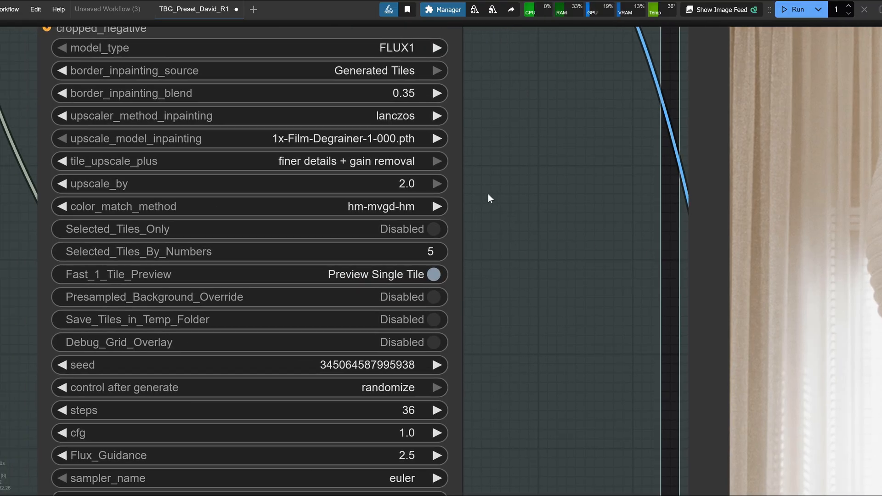
# - Set the refiner's upscale_by to 1 and tile_upscale_plus to none
pyautogui.click(413, 184)
pyautogui.write('1')
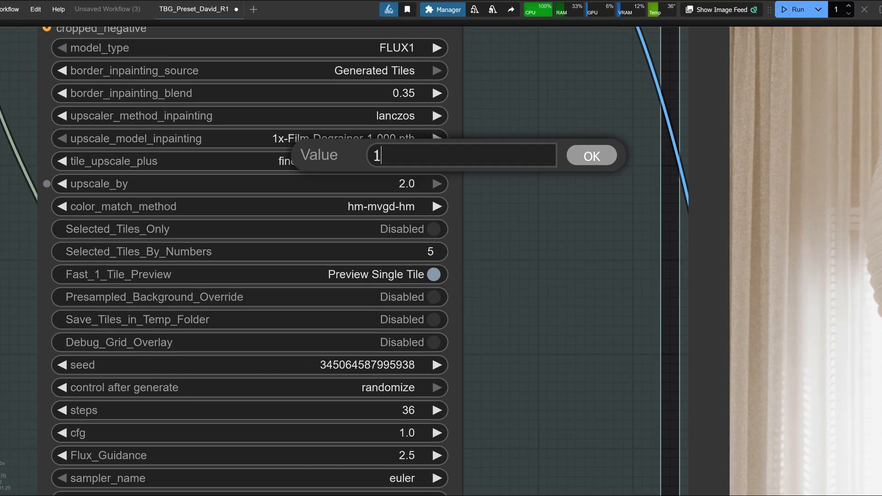
pyautogui.press('Return')
pyautogui.click(303, 164)
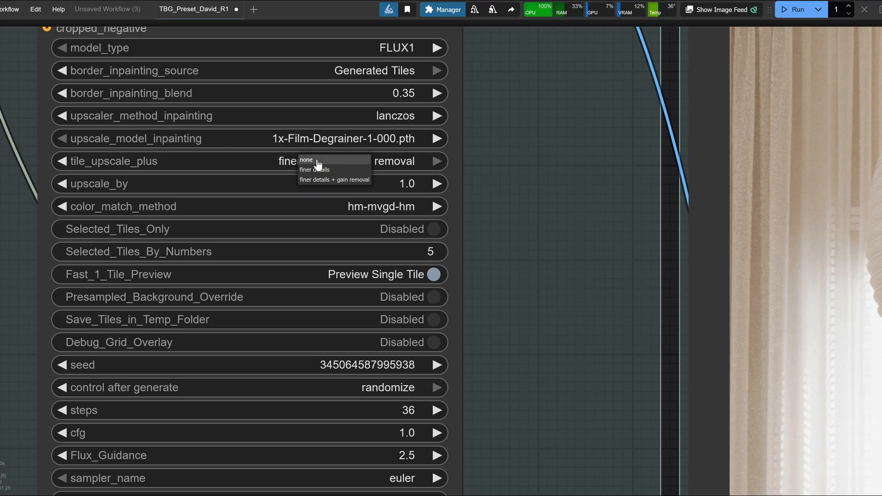
pyautogui.click(331, 167)
# - Start a run of the workflow and interrupt its execution
pyautogui.scroll(-3, 410, 169)
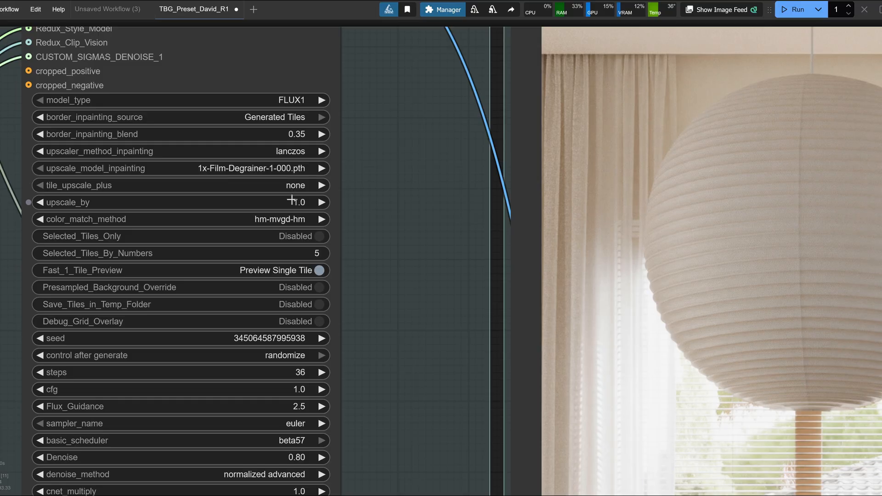
pyautogui.scroll(-1, 377, 332)
pyautogui.moveTo(377, 332); pyautogui.dragTo(463, 142)
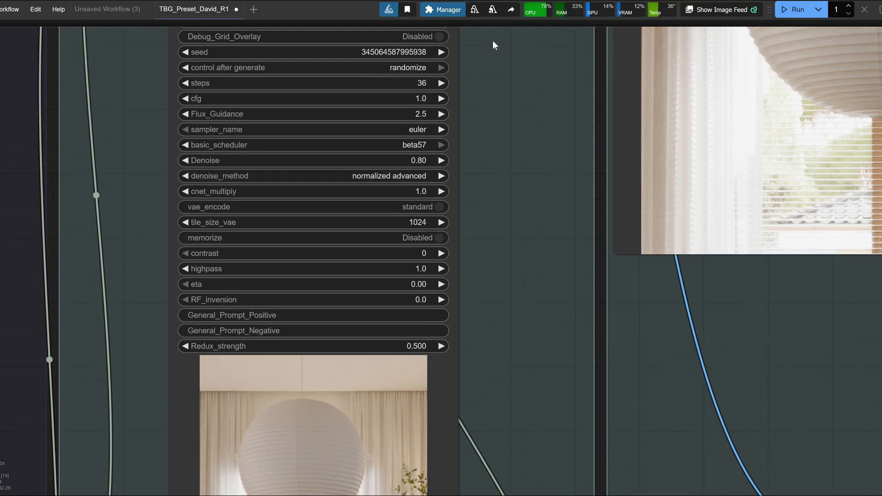
pyautogui.scroll(-1, 463, 142)
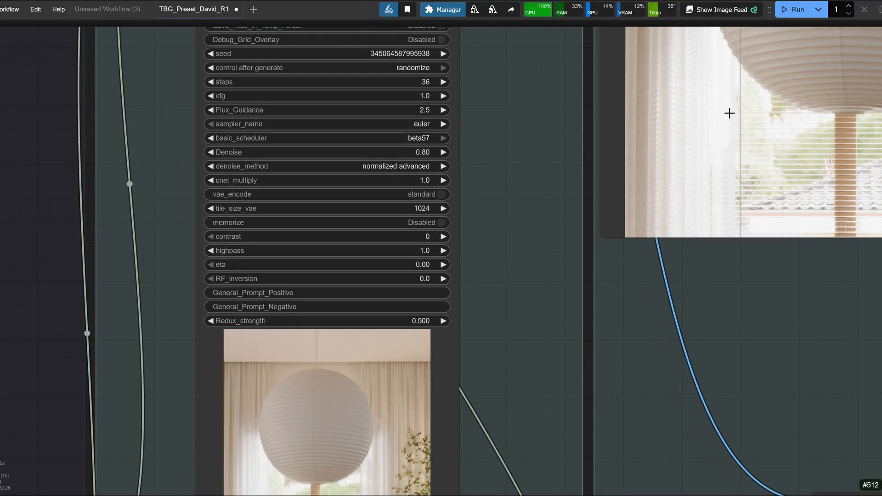
pyautogui.click(792, 9)
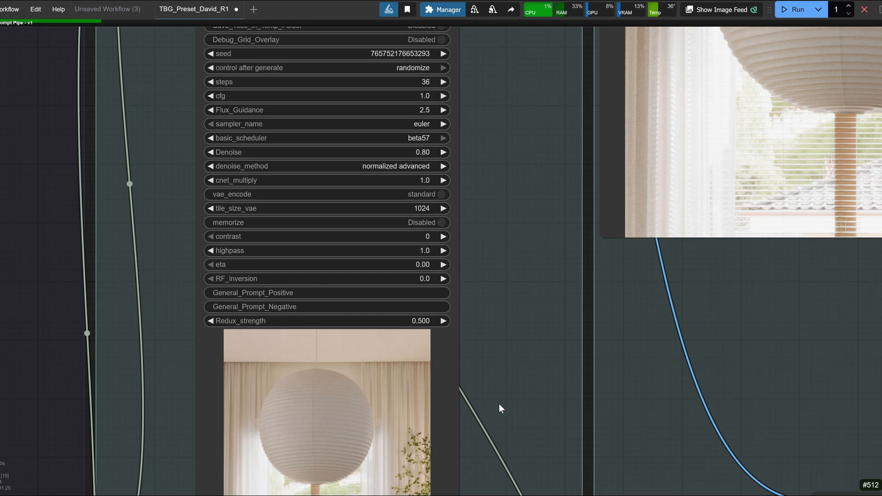
pyautogui.moveTo(500, 404); pyautogui.dragTo(519, 397)
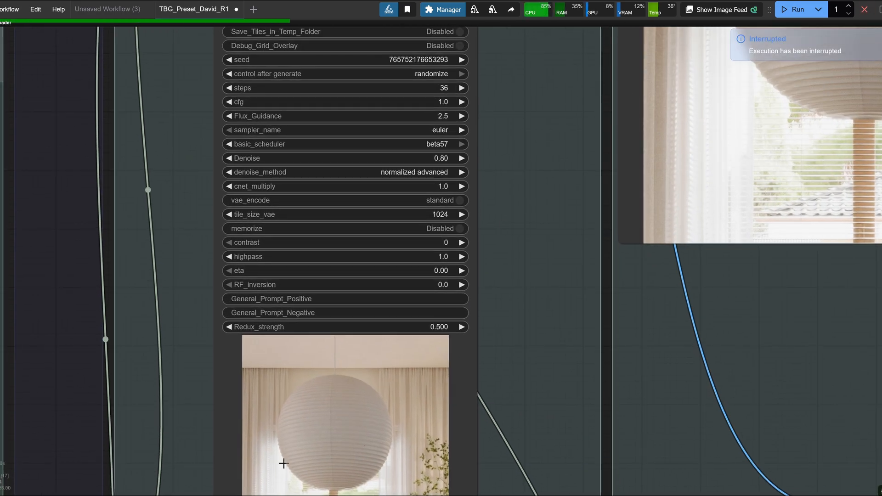
# - Examine the individual tile prompts and thumbnails in the TBG Tile Prompt Pipe of the Tile Promter group
pyautogui.scroll(-6, 336, 263)
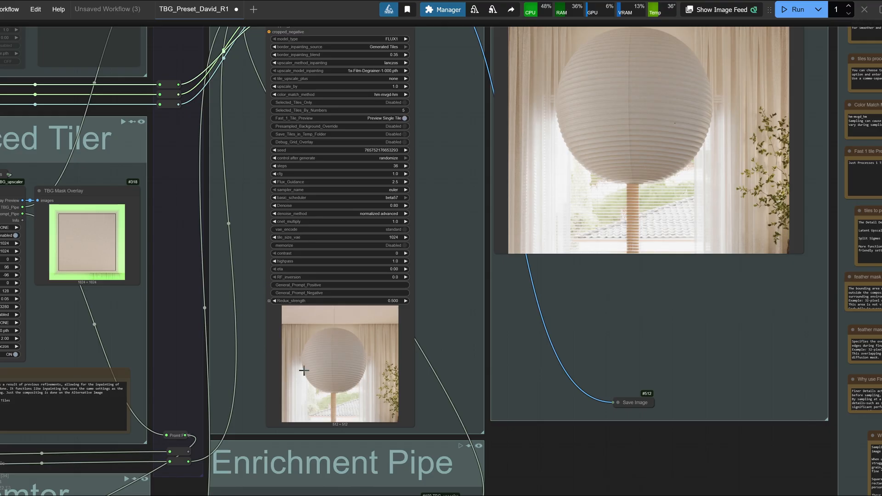
pyautogui.moveTo(440, 337); pyautogui.dragTo(651, 244)
pyautogui.moveTo(257, 487); pyautogui.dragTo(563, 266)
pyautogui.moveTo(562, 451); pyautogui.dragTo(527, 144)
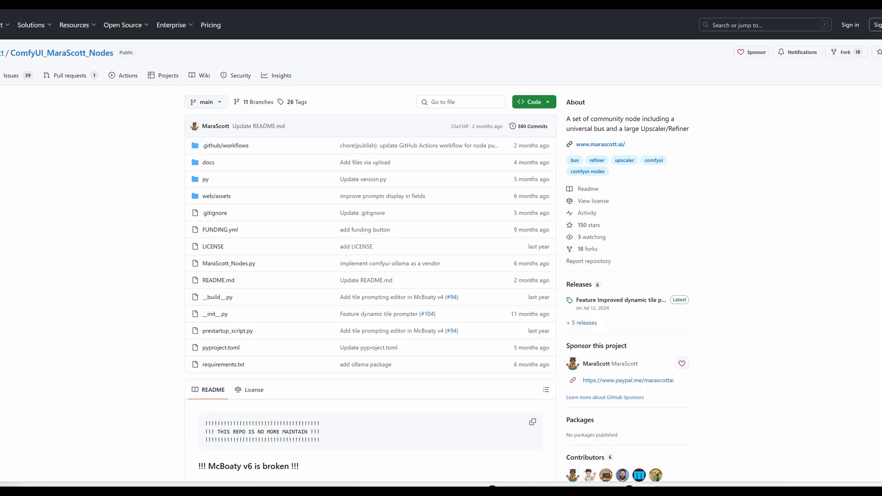
pyautogui.scroll(-15, 756, 222)
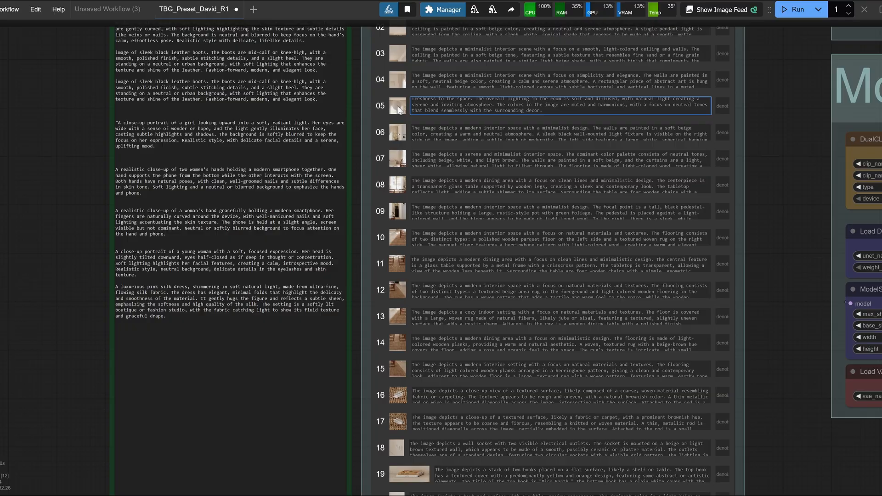
pyautogui.moveTo(777, 98); pyautogui.dragTo(724, 273)
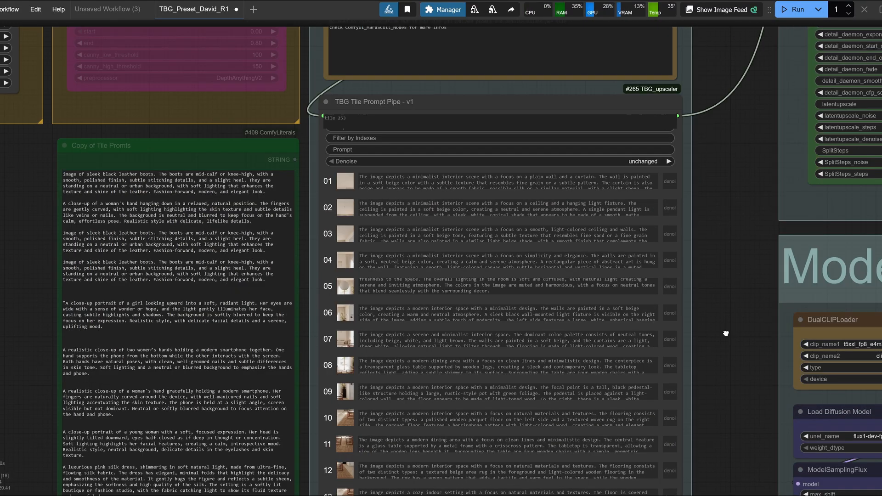
pyautogui.scroll(-3, 724, 273)
pyautogui.scroll(3, 679, 45)
pyautogui.scroll(-5, 707, 395)
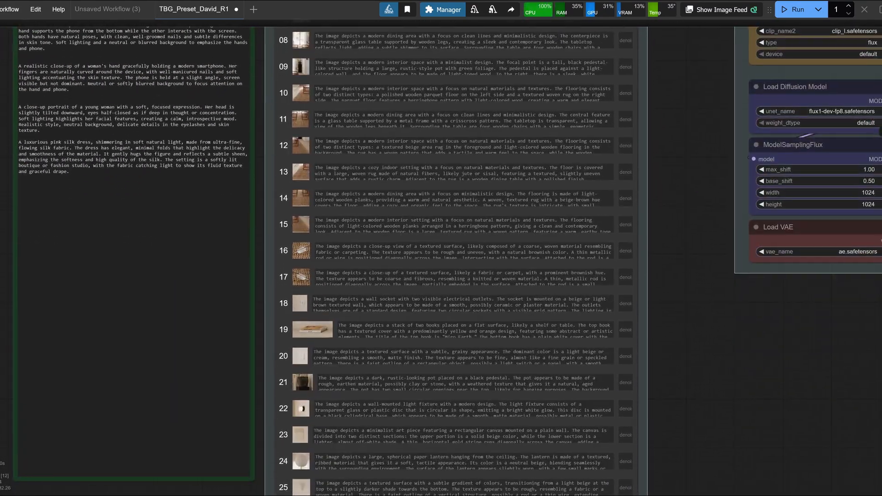
pyautogui.scroll(-10, 682, 250)
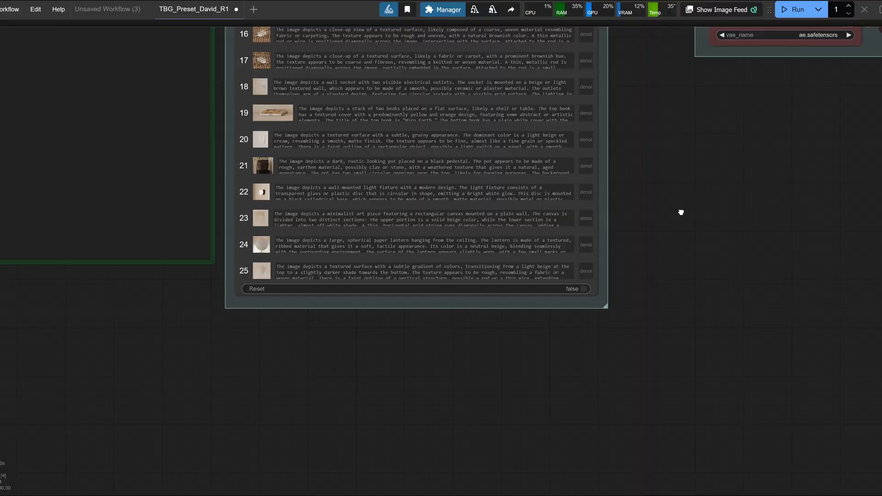
pyautogui.scroll(14, 484, 167)
pyautogui.hscroll(7, 485, 167)
pyautogui.scroll(-3, 484, 167)
pyautogui.scroll(10, 487, 63)
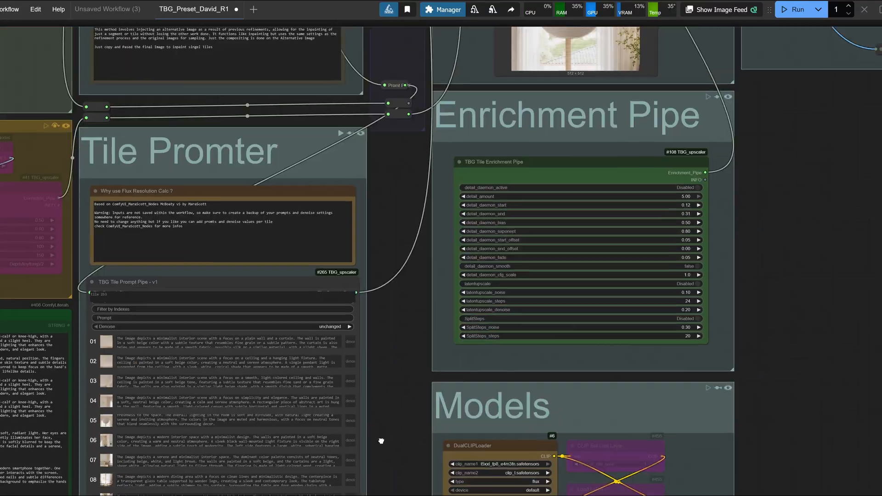
# - Inspect the paper lantern preview image in the TBG Enhanced Refiner node up close
pyautogui.moveTo(683, 120); pyautogui.dragTo(619, 419)
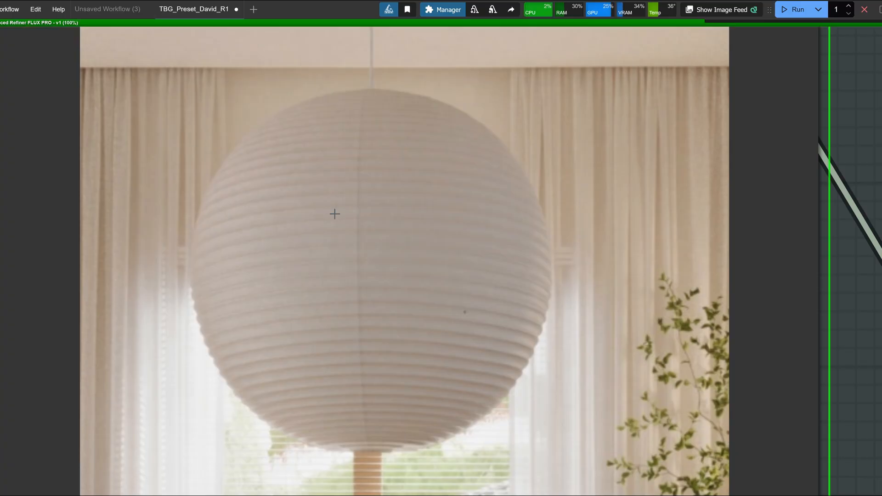
pyautogui.scroll(-3, 334, 214)
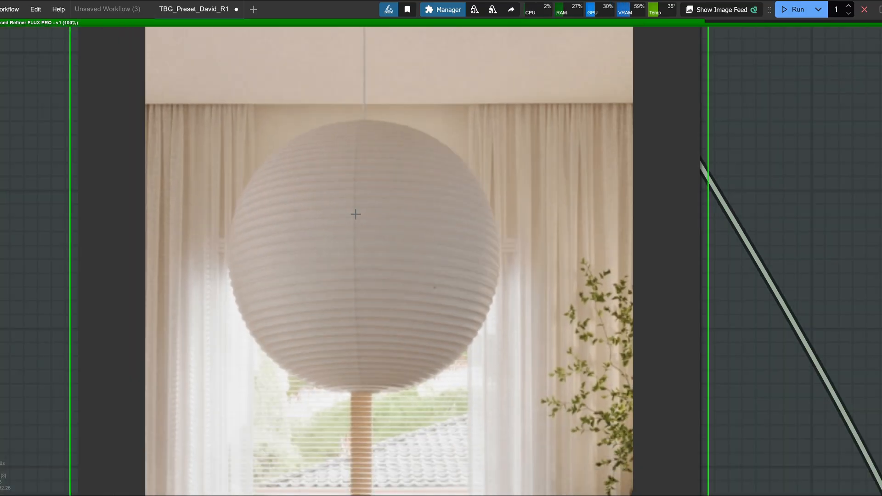
pyautogui.scroll(-4, 355, 214)
pyautogui.scroll(3, 361, 211)
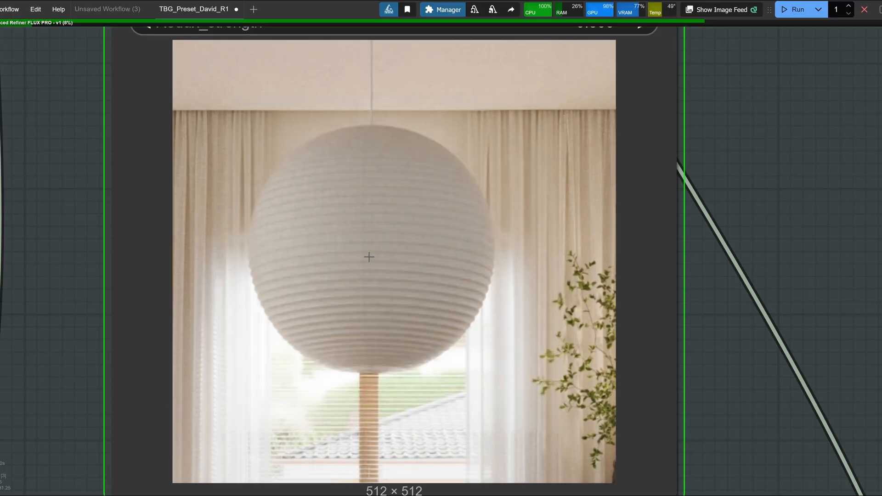
# - Set the refiner's tile_upscale_plus to "finer details + gain removal"
pyautogui.scroll(3, 369, 257)
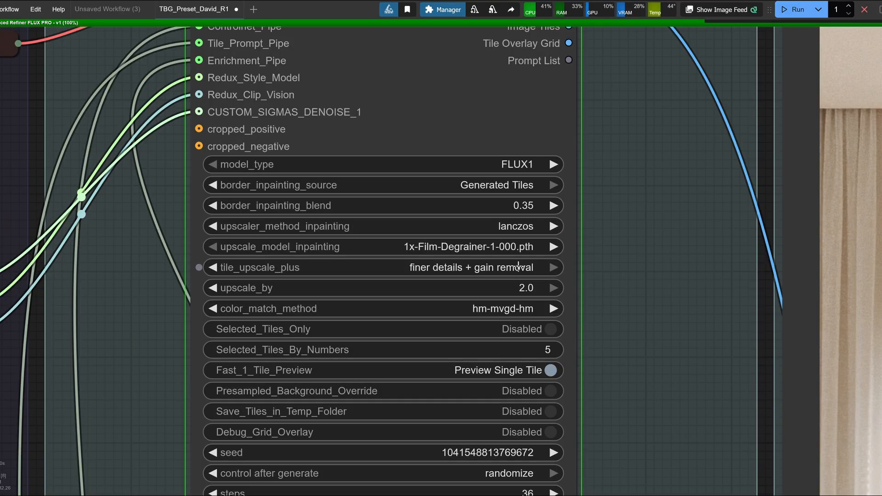
pyautogui.click(518, 268)
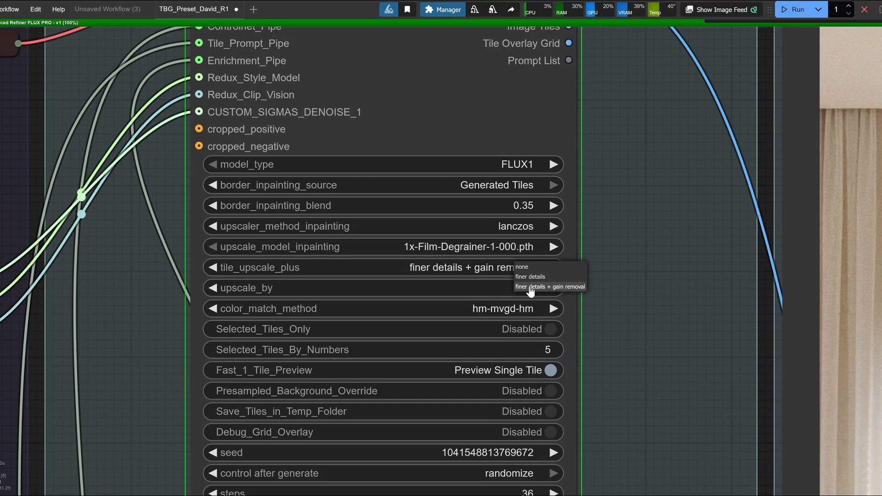
pyautogui.click(533, 287)
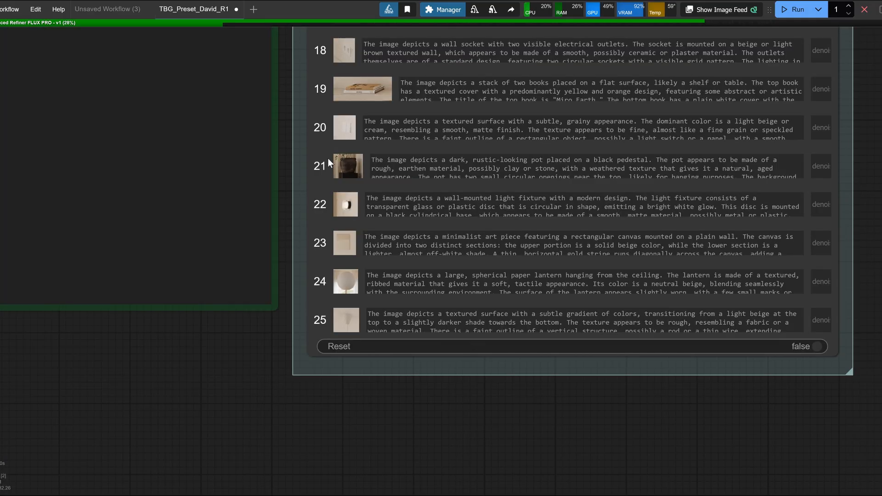
# - Set Selected_Tiles_By_Numbers to 1 in the TBG Enhanced Refiner node
pyautogui.scroll(-3, 328, 158)
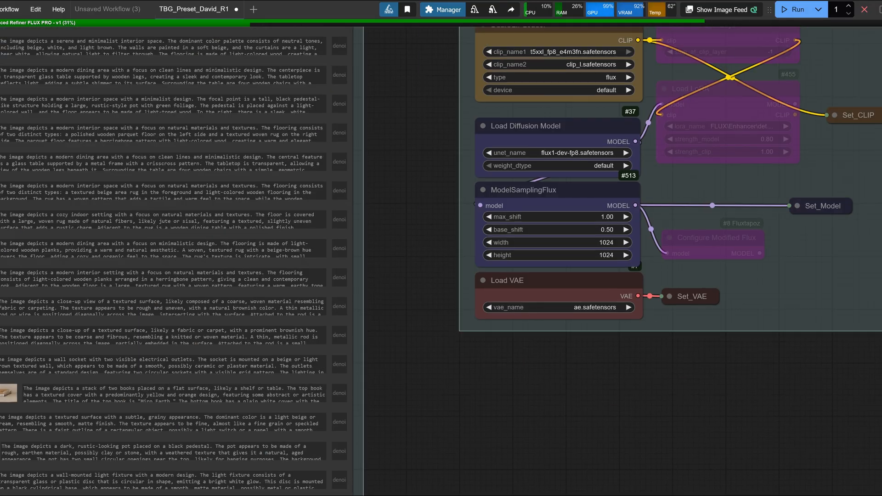
pyautogui.scroll(-5, 354, 445)
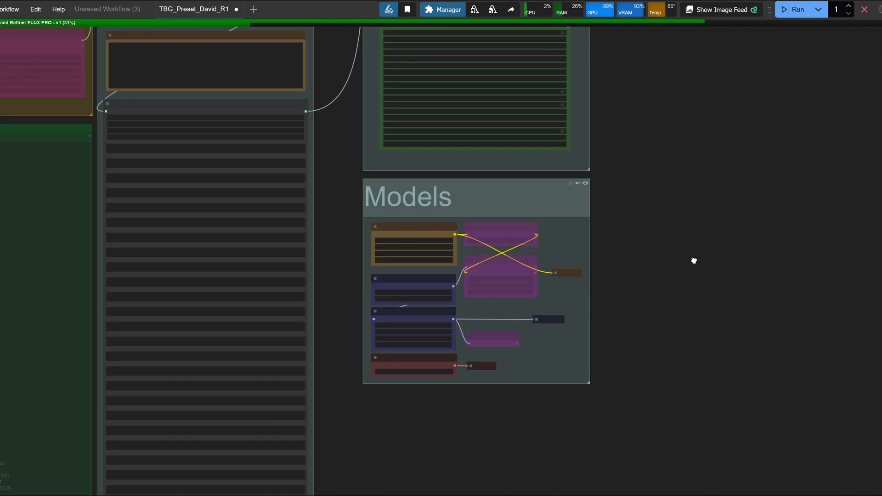
pyautogui.moveTo(694, 261); pyautogui.dragTo(716, 452)
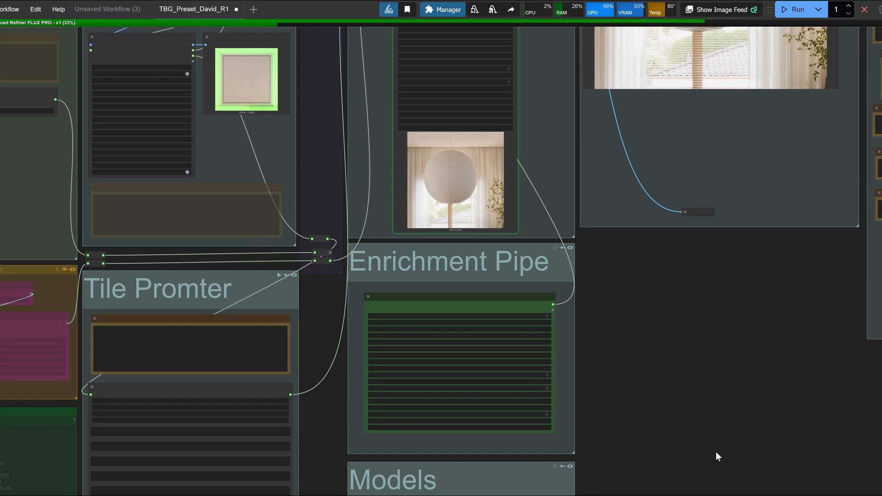
pyautogui.scroll(8, 529, 92)
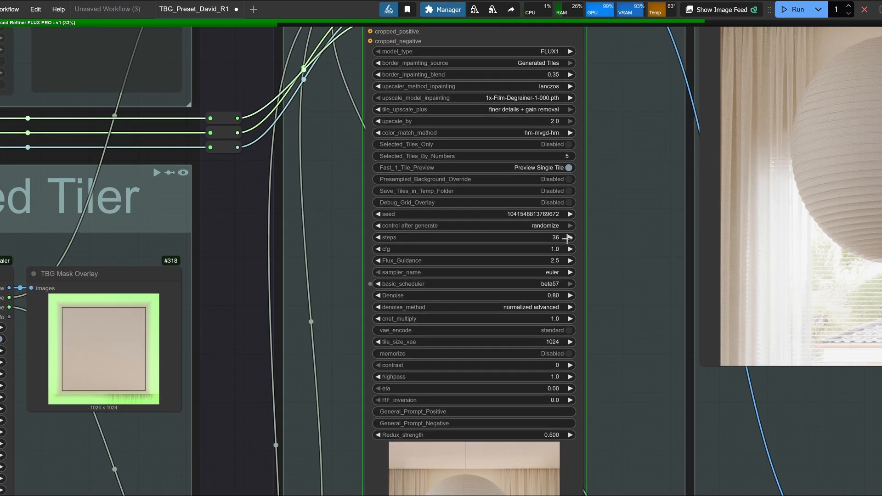
pyautogui.scroll(3, 544, 130)
pyautogui.click(568, 166)
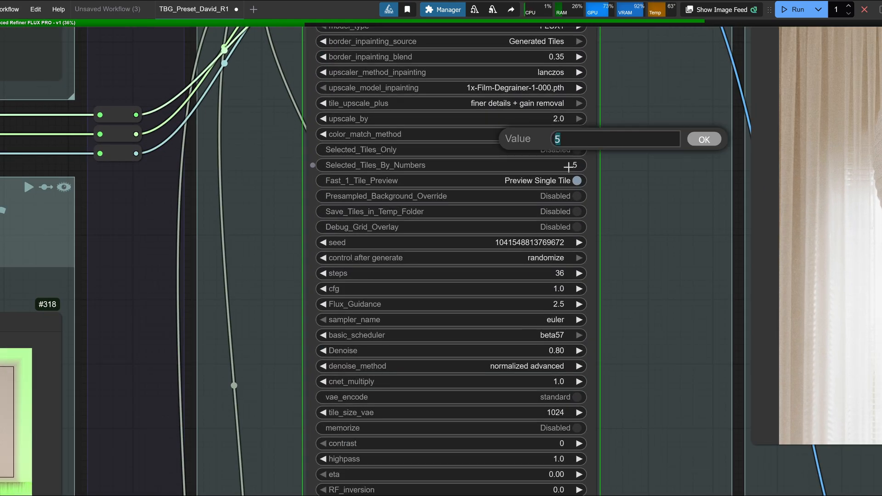
pyautogui.write('1')
pyautogui.press('Return')
# - Review the refiner's basic_scheduler choices and its denoise_method setting
pyautogui.scroll(4, 574, 175)
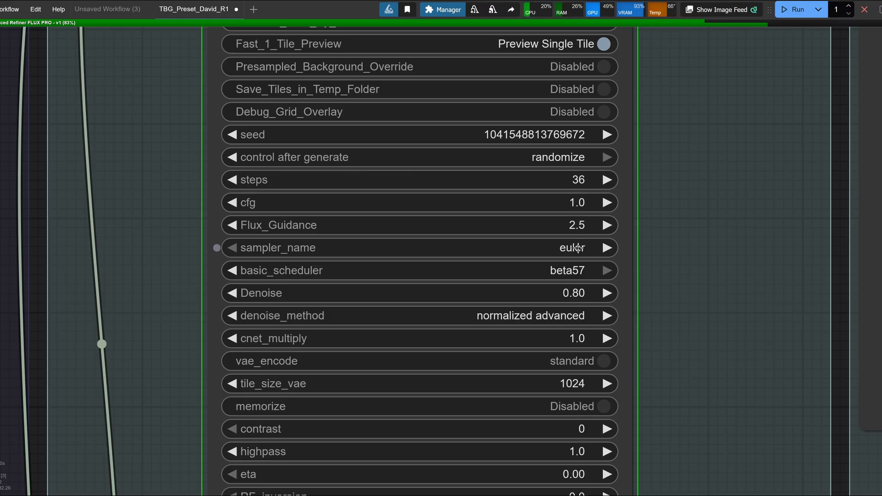
pyautogui.click(576, 270)
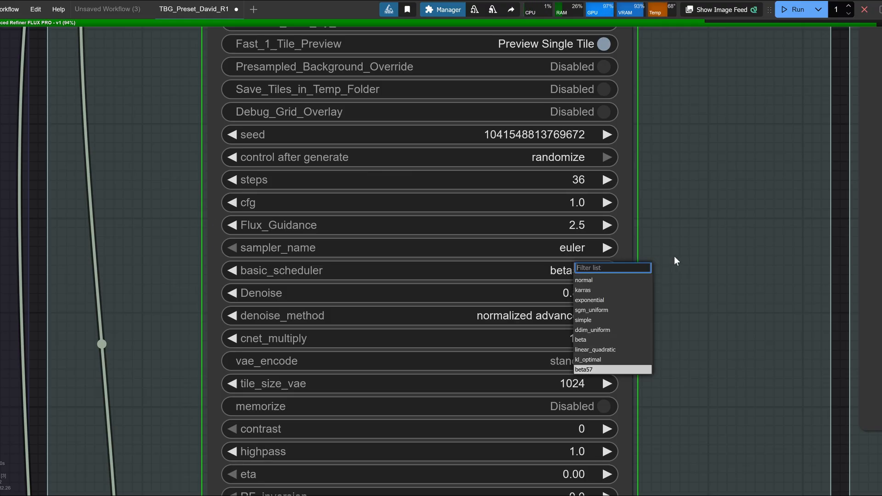
pyautogui.scroll(-5, 662, 272)
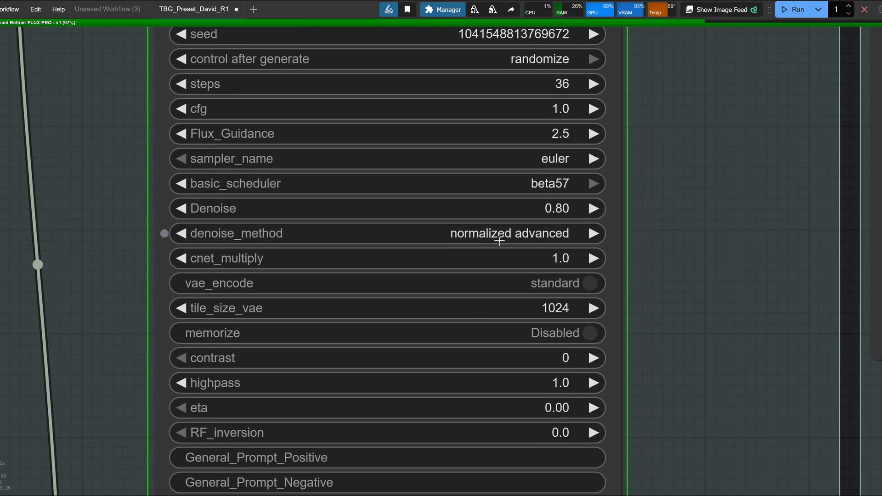
pyautogui.click(550, 236)
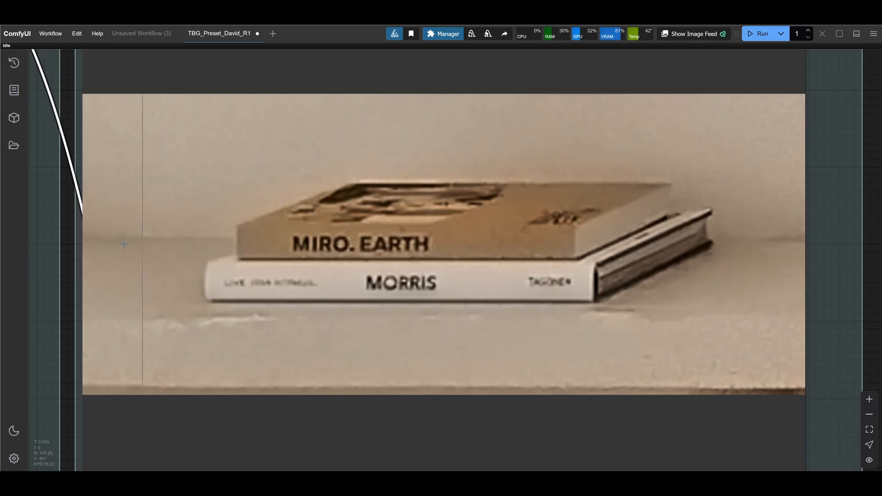
# - Inspect the refined book-stack tile in the Final Image comparer alongside the Enhanced Refiner node
pyautogui.scroll(-9, 100, 244)
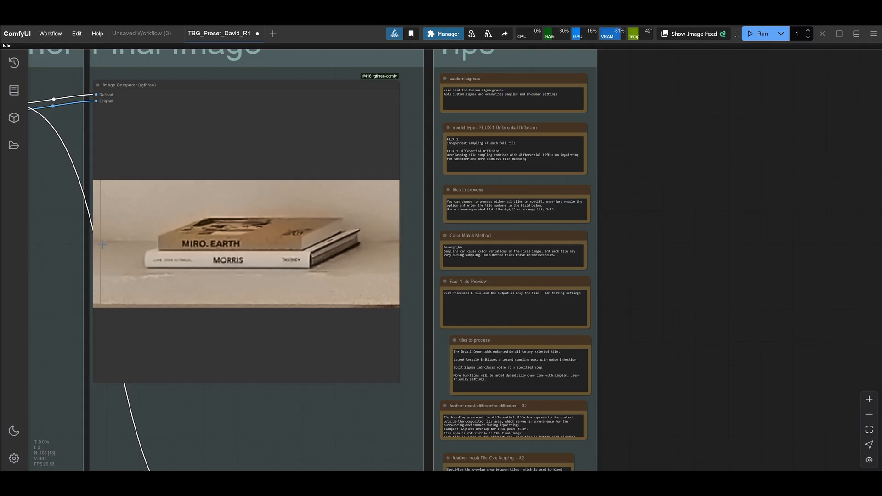
pyautogui.moveTo(125, 244); pyautogui.dragTo(359, 224)
pyautogui.scroll(-5, 266, 244)
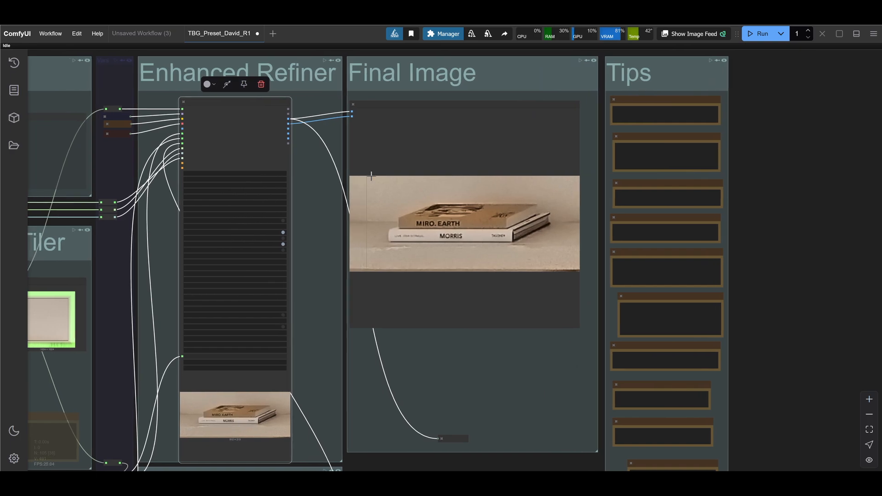
pyautogui.moveTo(343, 358); pyautogui.dragTo(352, 355)
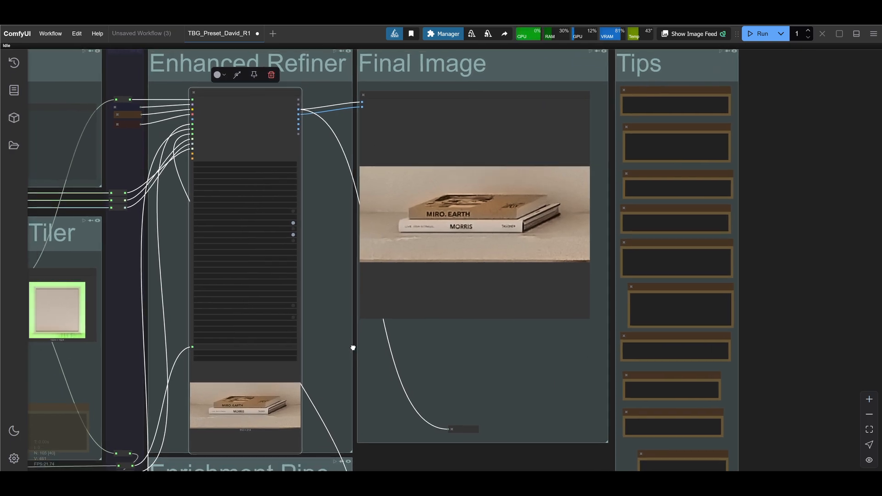
pyautogui.scroll(2, 353, 357)
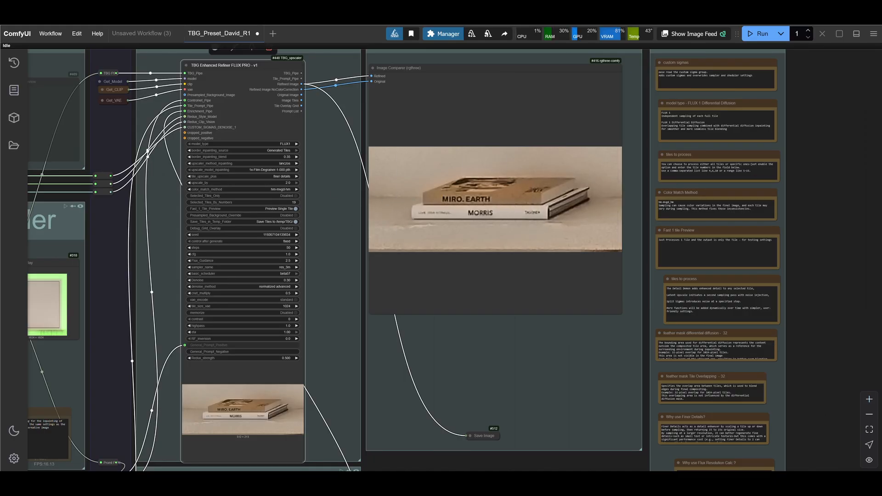
# - Disconnect the lower Additional Prompt from the text_2 input of TextConcatenate in the General Promt for all Tiles group
pyautogui.moveTo(78, 140); pyautogui.dragTo(339, 158)
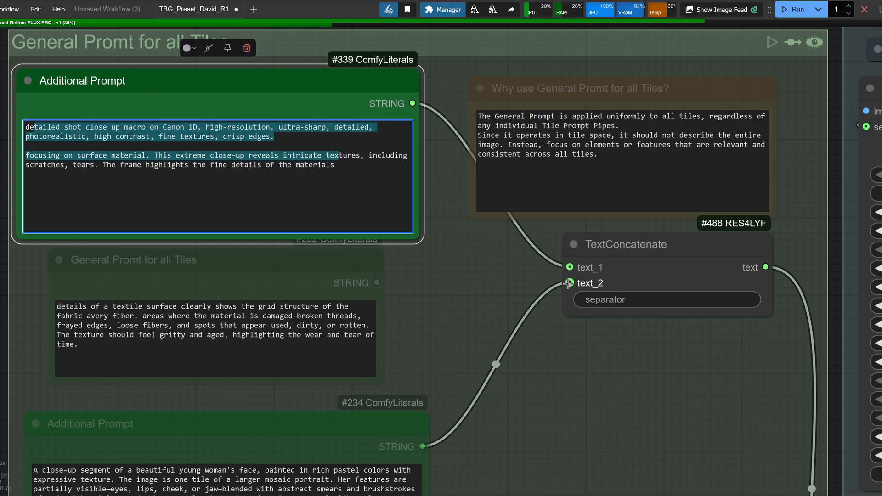
pyautogui.moveTo(569, 283); pyautogui.dragTo(532, 290)
pyautogui.click(436, 235)
# - Connect the general prompt text, through its reroute beside the Tile Promter group, to the refiner's General_Prompt_Positive input
pyautogui.scroll(-4, 496, 272)
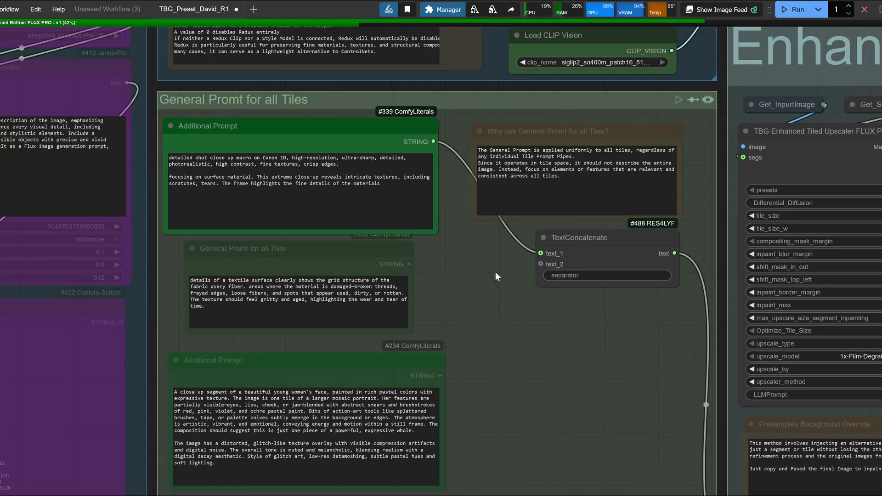
pyautogui.scroll(-1, 495, 272)
pyautogui.moveTo(550, 354); pyautogui.dragTo(0, 62)
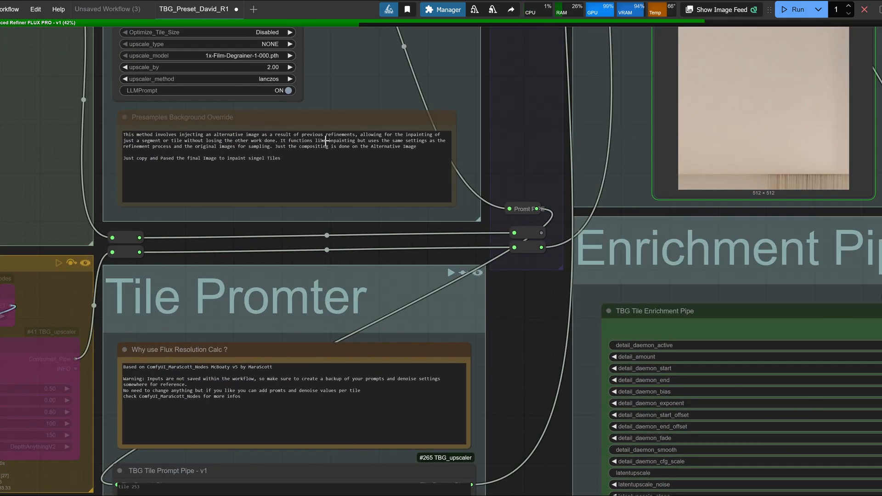
pyautogui.moveTo(520, 182); pyautogui.dragTo(339, 362)
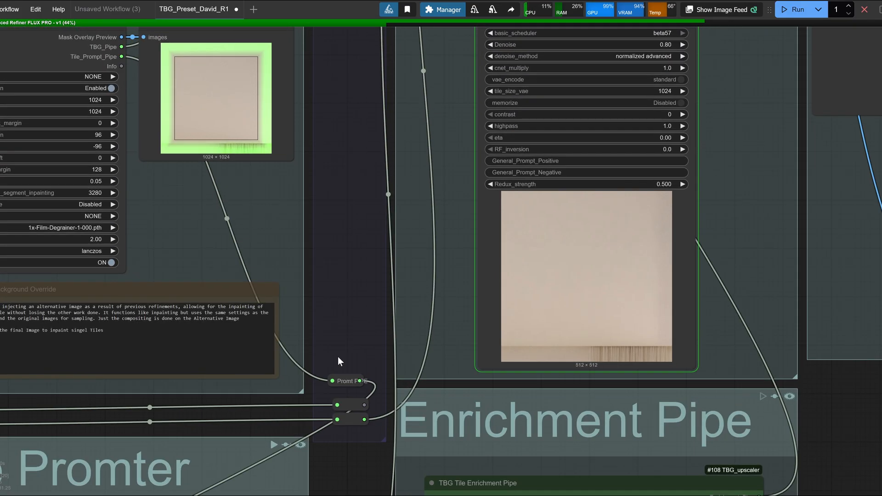
pyautogui.moveTo(363, 405); pyautogui.dragTo(485, 160)
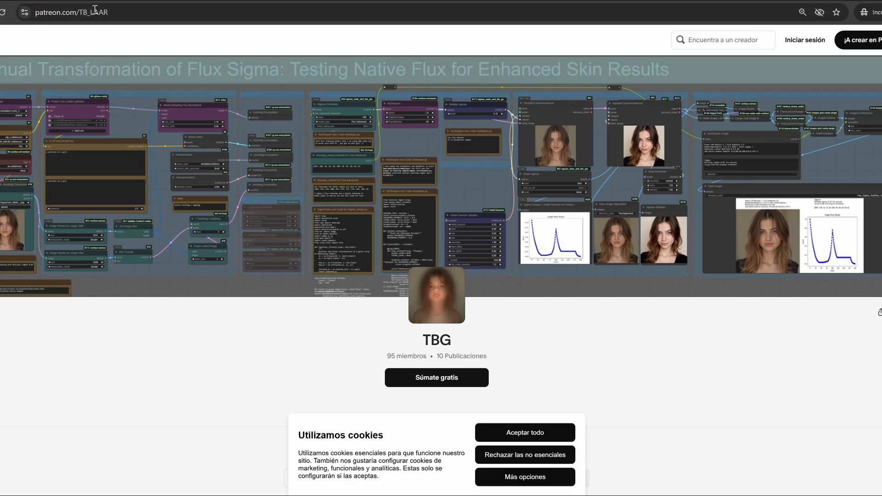
# - Browse the recent TBG posts on the Patreon page patreon.com/TB_LAAR down to the ComfyUI TBG notes
pyautogui.click(116, 12)
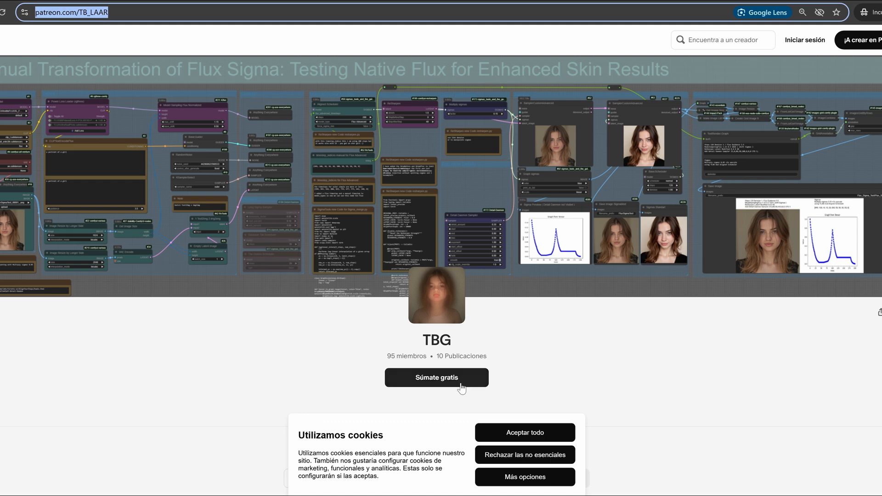
pyautogui.scroll(-5, 498, 388)
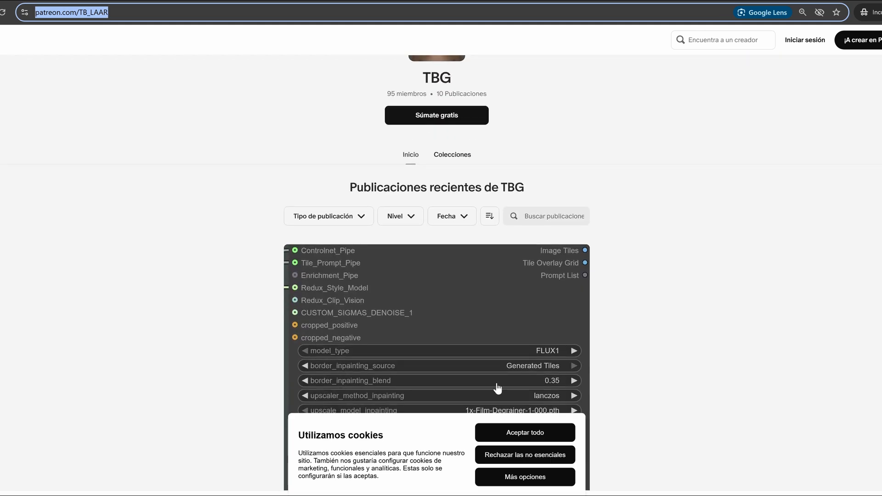
pyautogui.scroll(-3, 501, 278)
pyautogui.scroll(-13, 501, 268)
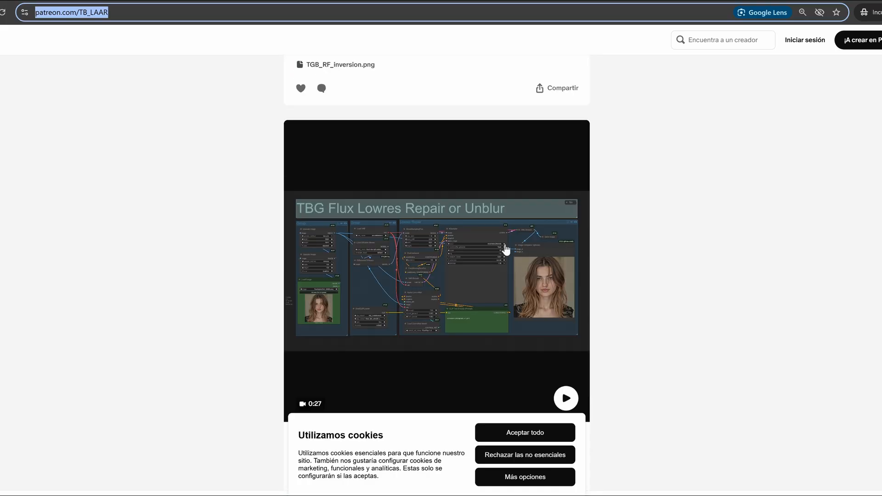
pyautogui.scroll(8, 506, 249)
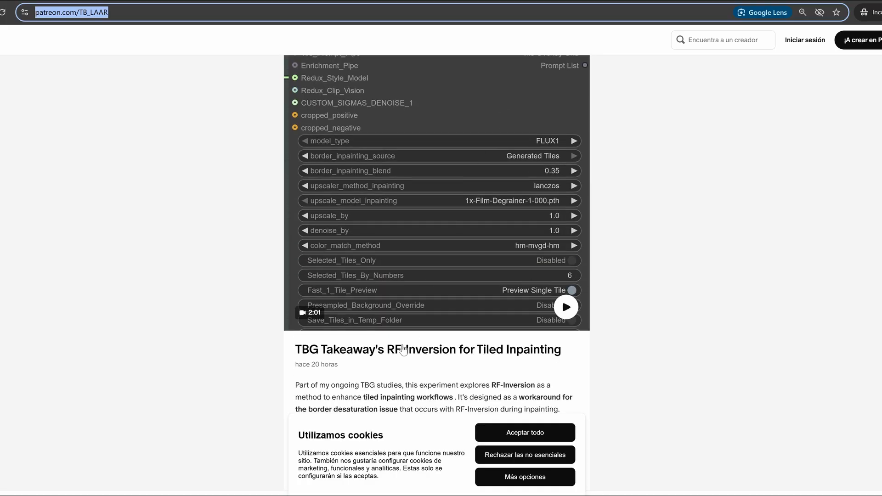
pyautogui.scroll(-12, 469, 366)
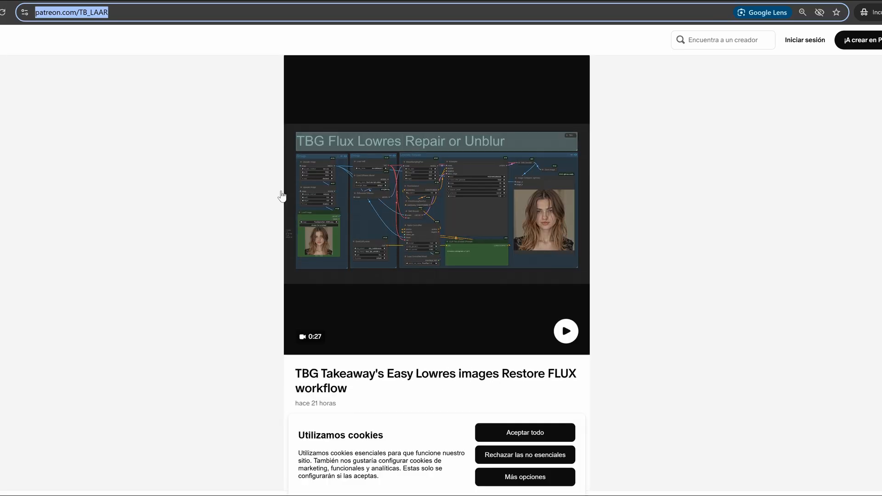
pyautogui.scroll(-12, 454, 266)
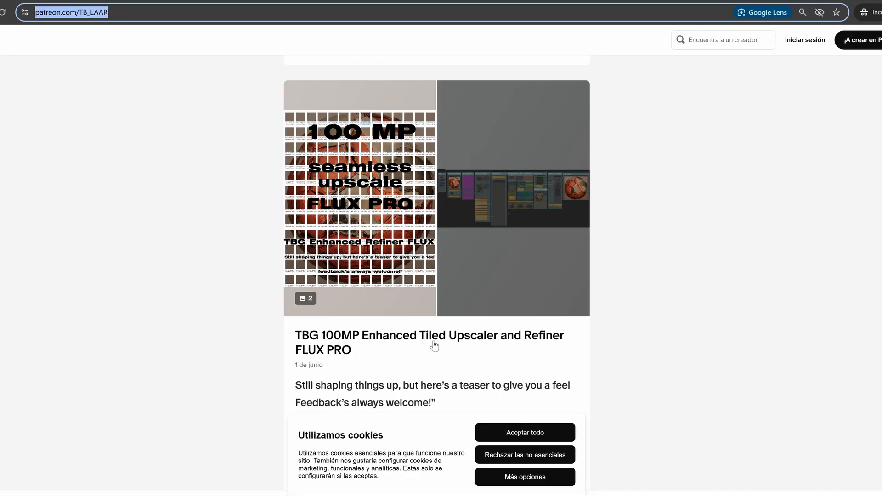
pyautogui.scroll(-12, 516, 257)
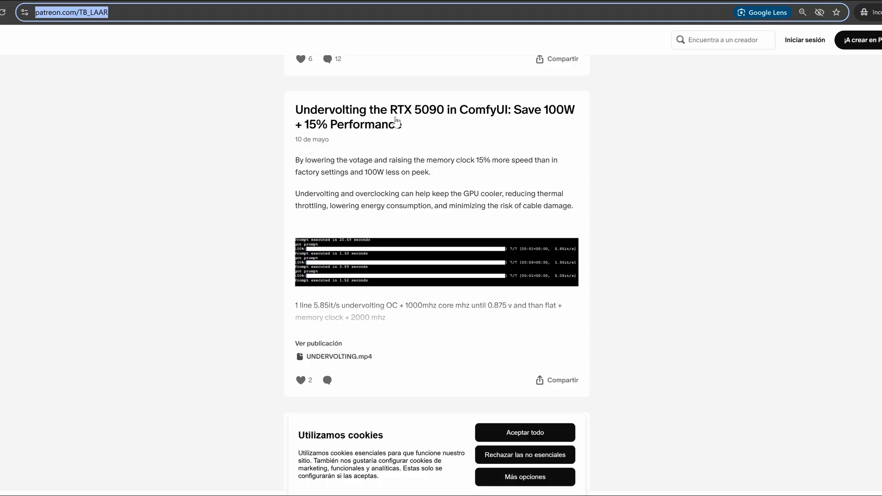
pyautogui.scroll(-6, 448, 138)
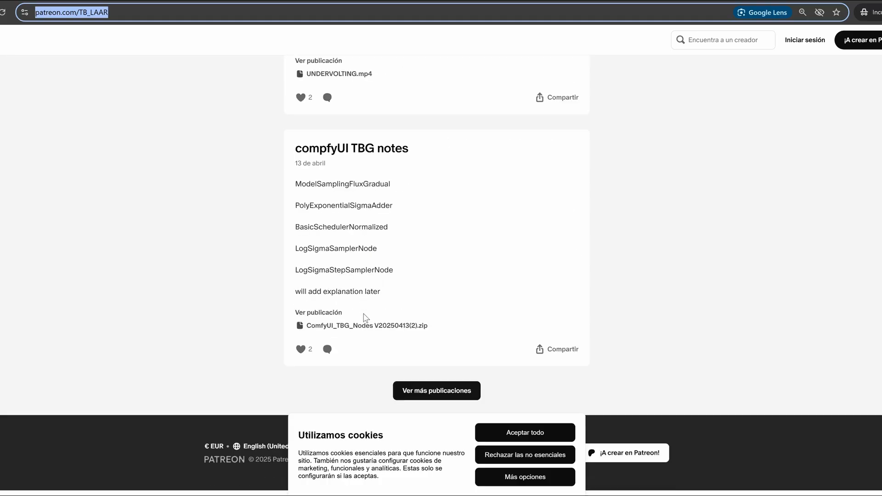
# - Load more TBG publications on Patreon and look through the older posts, including Log Sigmas vs Sigmas
pyautogui.click(434, 376)
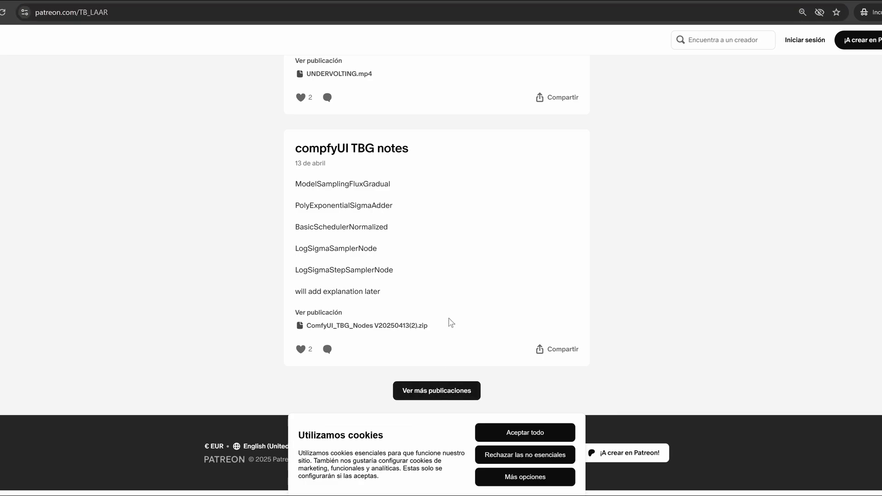
pyautogui.click(441, 389)
pyautogui.scroll(-8, 449, 280)
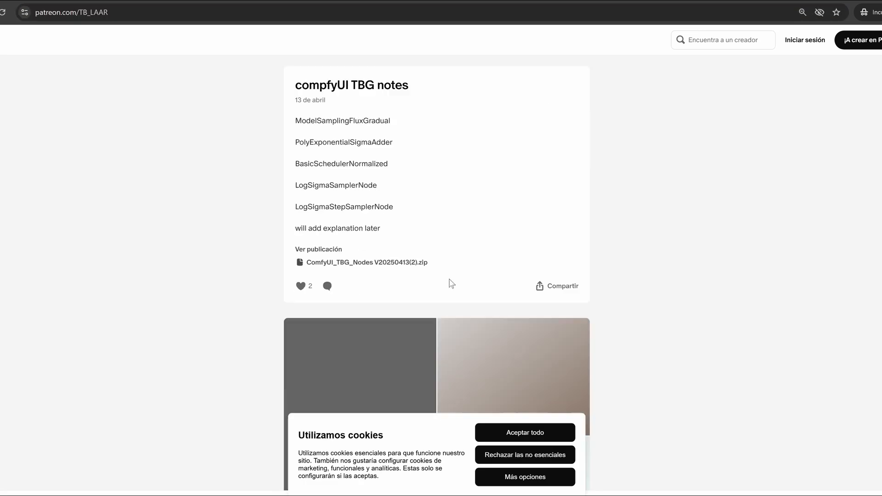
pyautogui.scroll(-12, 459, 235)
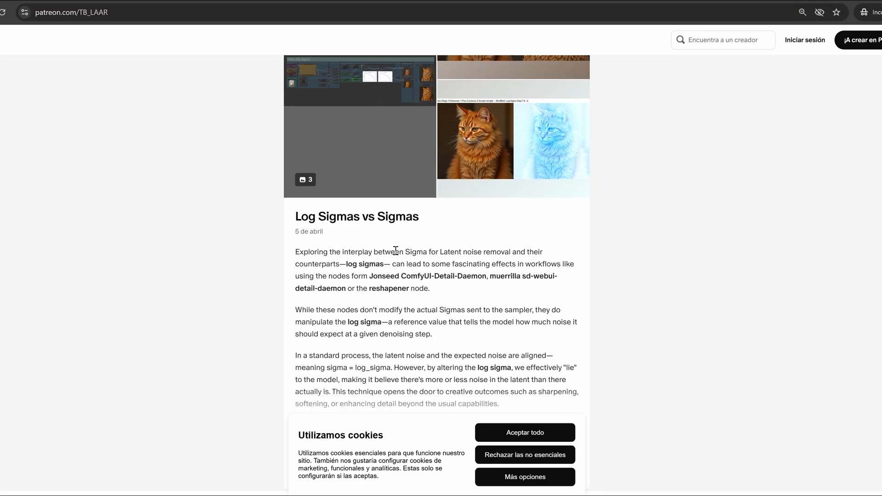
pyautogui.scroll(-20, 460, 229)
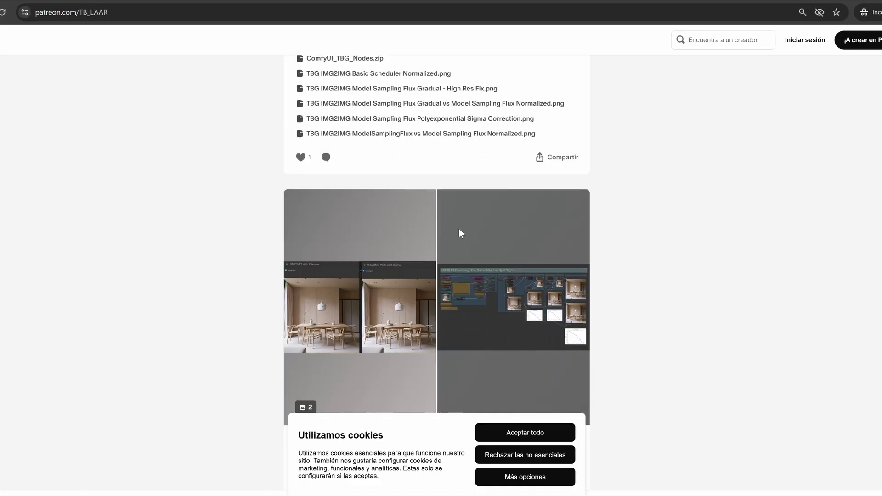
pyautogui.scroll(-12, 461, 233)
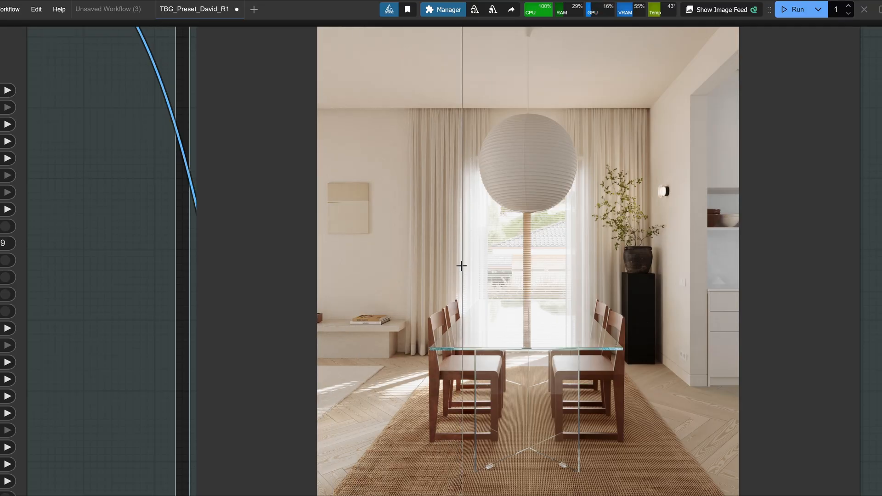
# - Switch back to ComfyUI and inspect the books on the bench in the dining-room image comparison up close
pyautogui.scroll(-5, 461, 264)
pyautogui.scroll(10, 299, 195)
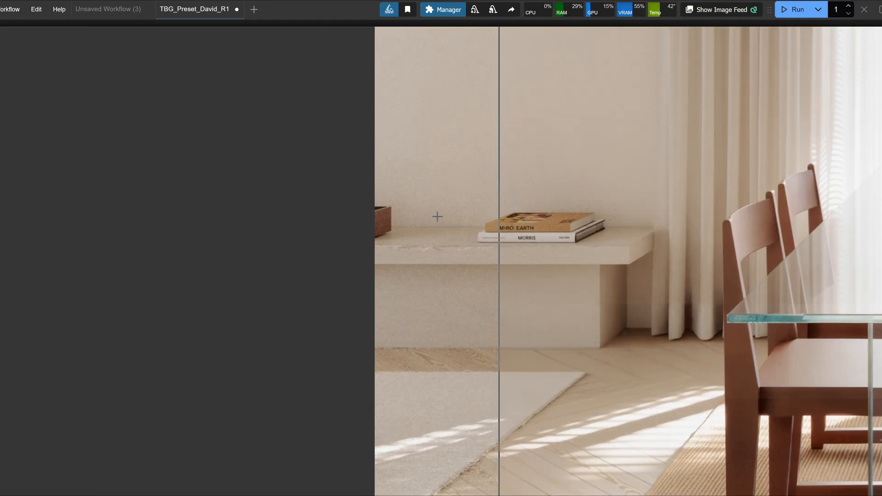
# - Inspect the wall picture, curtains and round paper lamp up close in the dining-room image comparison
pyautogui.scroll(12, 309, 199)
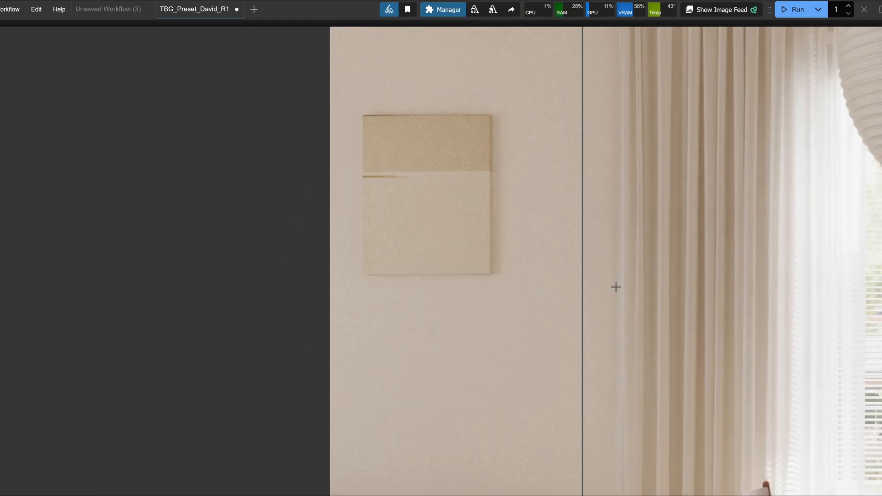
pyautogui.scroll(-5, 209, 212)
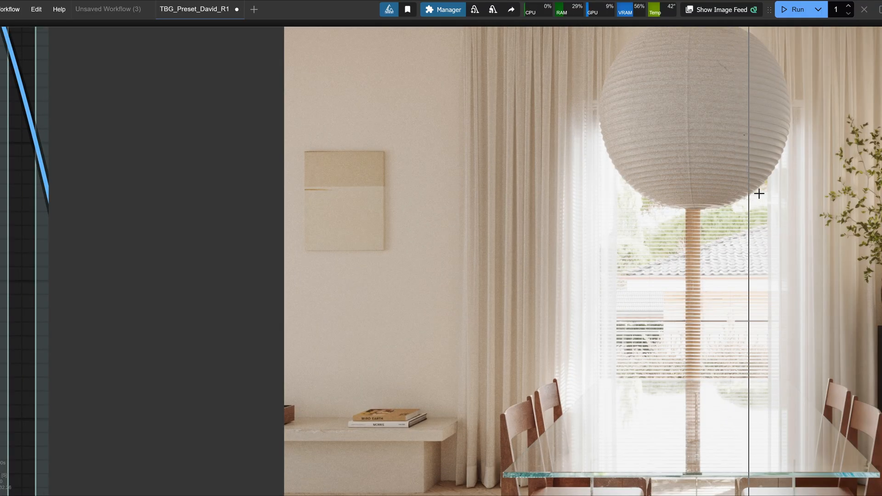
pyautogui.scroll(5, 760, 165)
pyautogui.scroll(3, 694, 329)
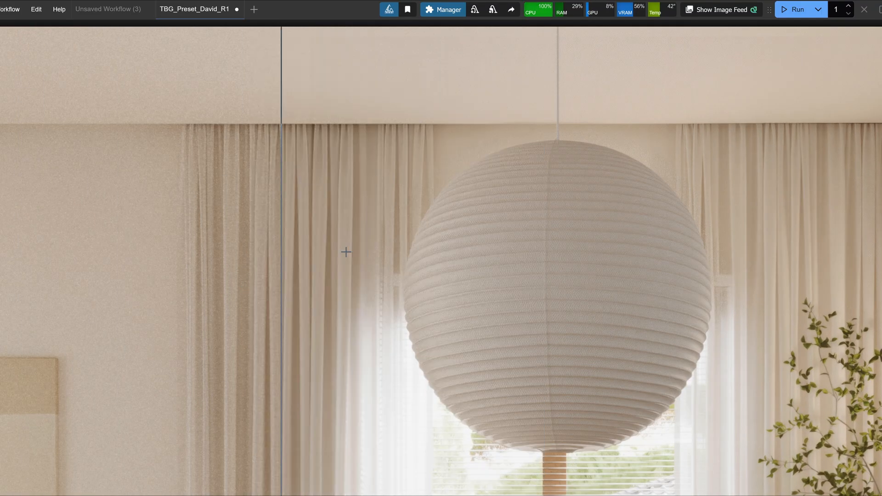
pyautogui.scroll(-3, 346, 252)
pyautogui.scroll(3, 751, 99)
# - Compare the jute rug's weave and the glass table legs across the before and after images
pyautogui.moveTo(561, 291); pyautogui.dragTo(561, 168)
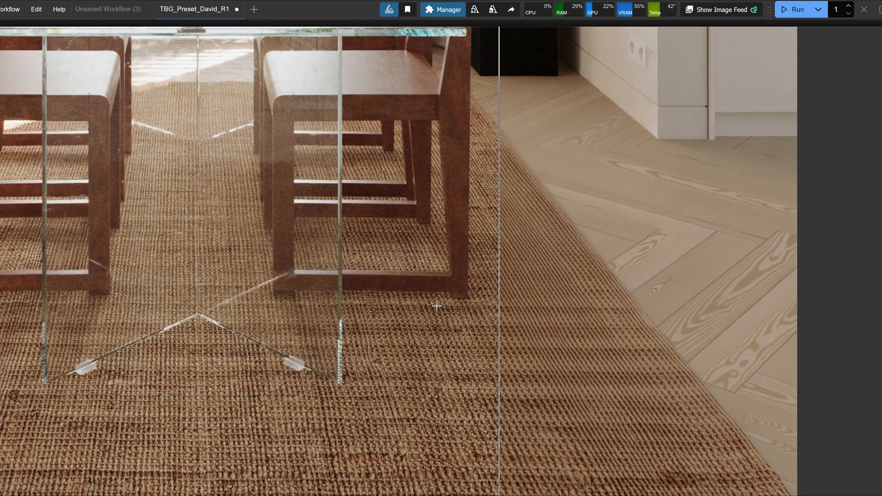
pyautogui.moveTo(485, 274); pyautogui.dragTo(647, 92)
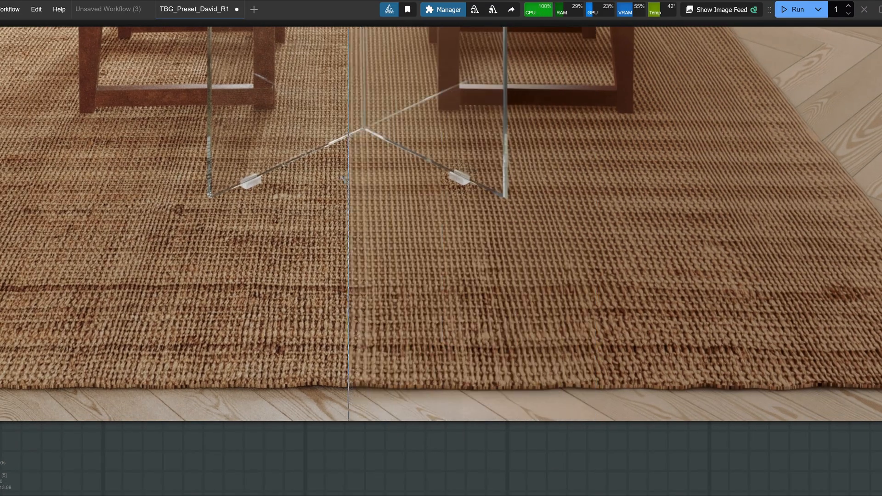
pyautogui.moveTo(346, 183); pyautogui.dragTo(658, 258)
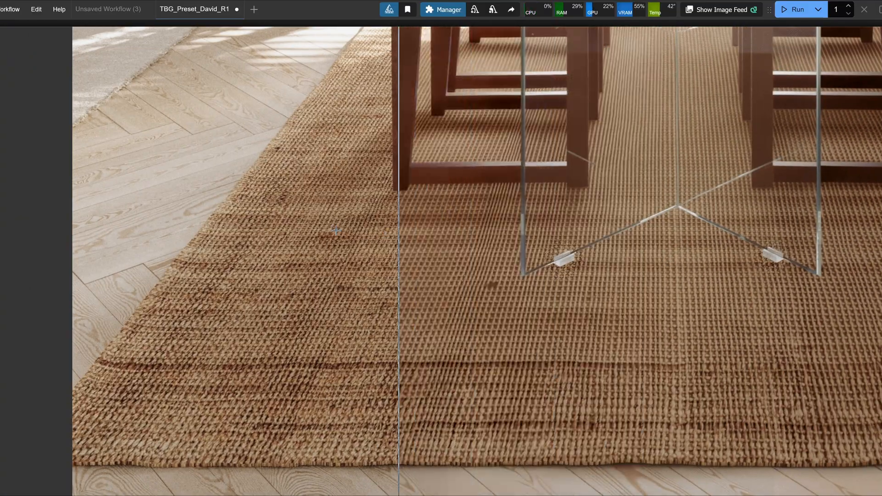
# - Set the refiner's Denoise to 0.60 and its cnet_multiply to 0.5
pyautogui.click(527, 257)
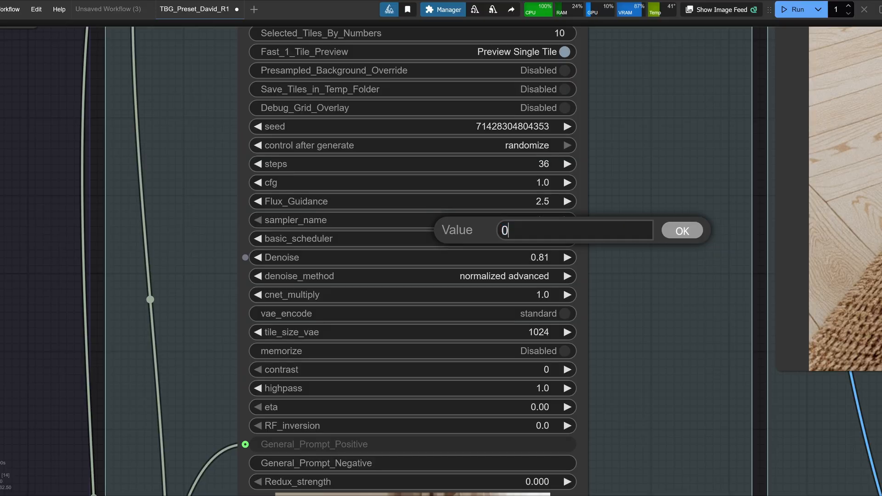
pyautogui.press('Return')
pyautogui.scroll(-3, 650, 275)
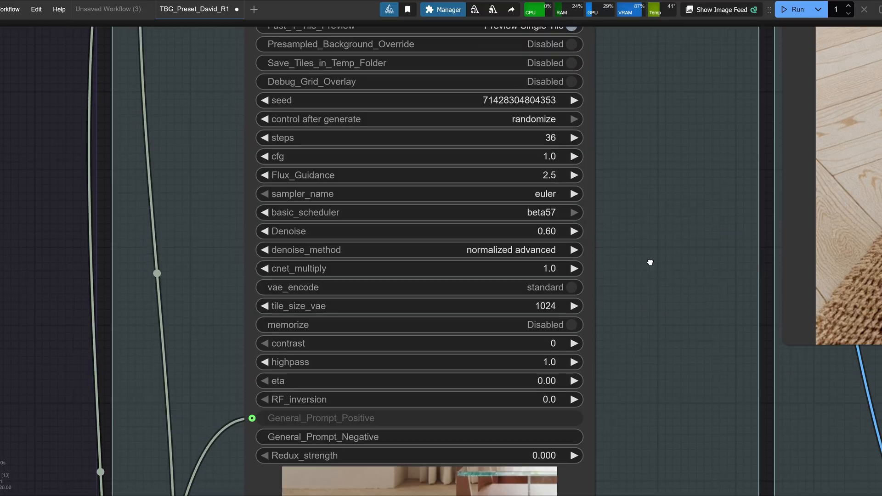
pyautogui.click(538, 220)
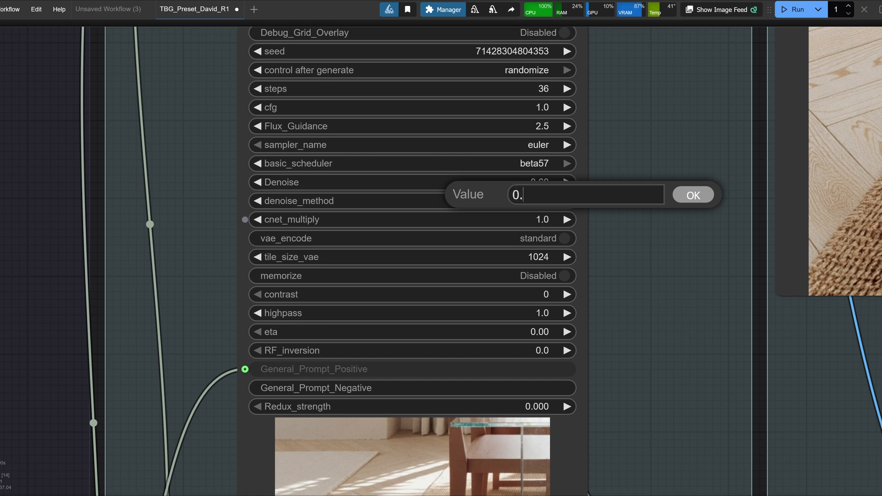
pyautogui.press('Return')
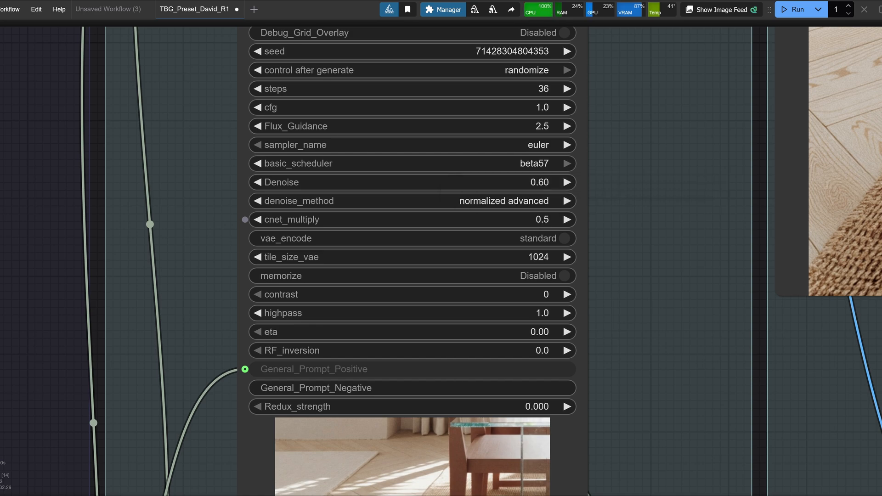
# - Set the refiner's eta to 1.00 and switch sampler_name to one of the res_ samplers
pyautogui.click(538, 332)
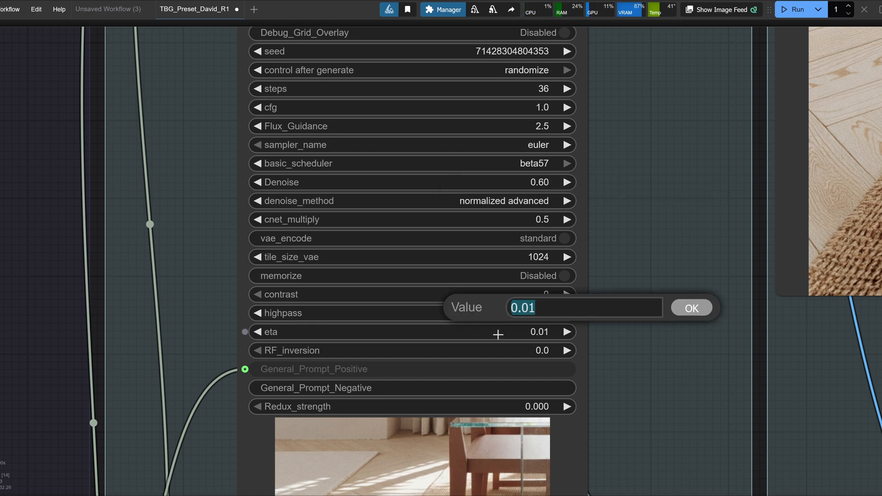
pyautogui.press('Return')
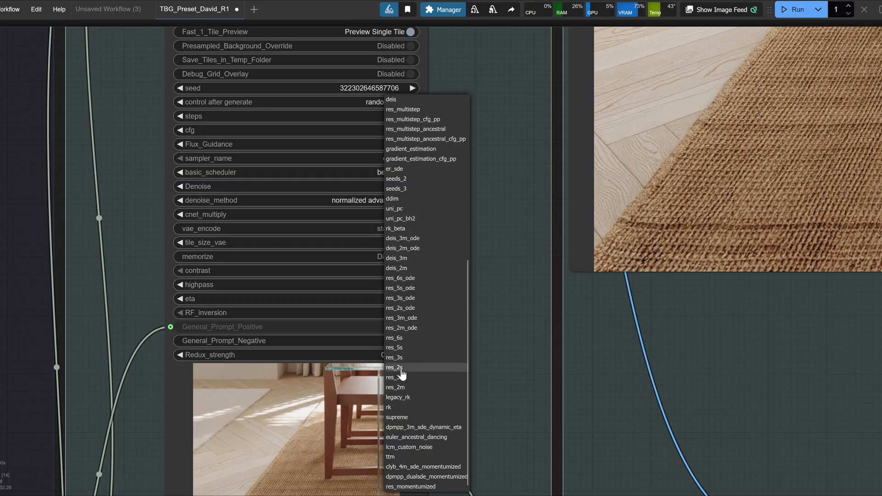
pyautogui.press('Escape')
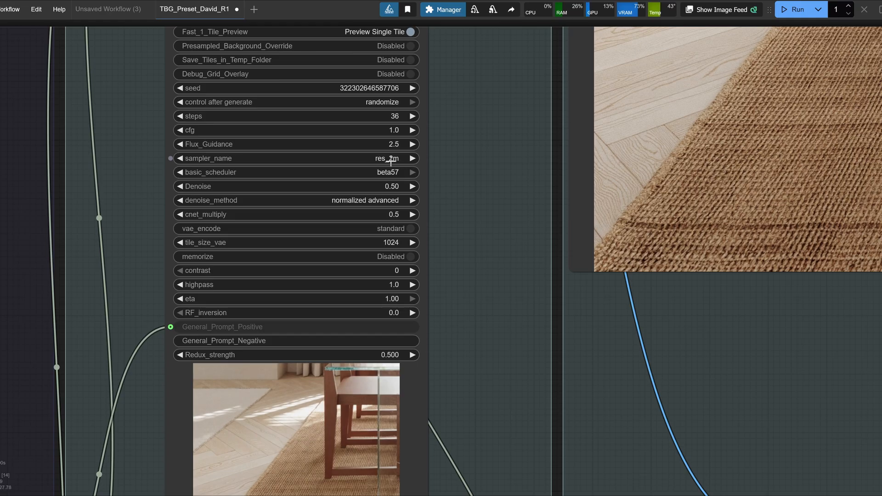
# - Enable detail_daemon_active in the TBG Tile Enrichment Pipe and set detail_amount to 1.20
pyautogui.moveTo(482, 345); pyautogui.dragTo(508, 338)
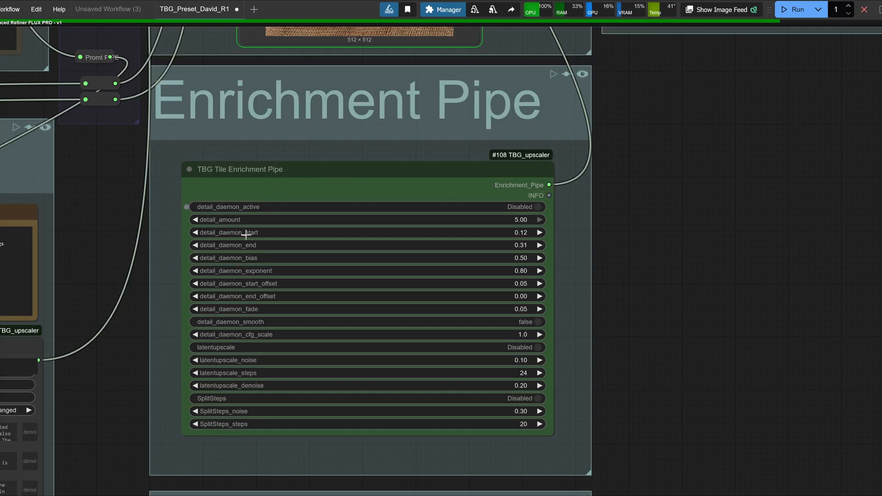
pyautogui.scroll(2, 265, 385)
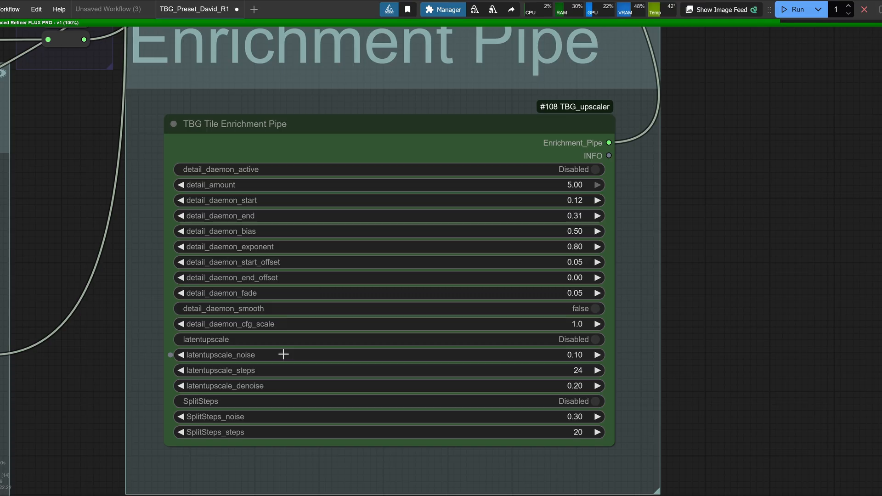
pyautogui.scroll(3, 583, 117)
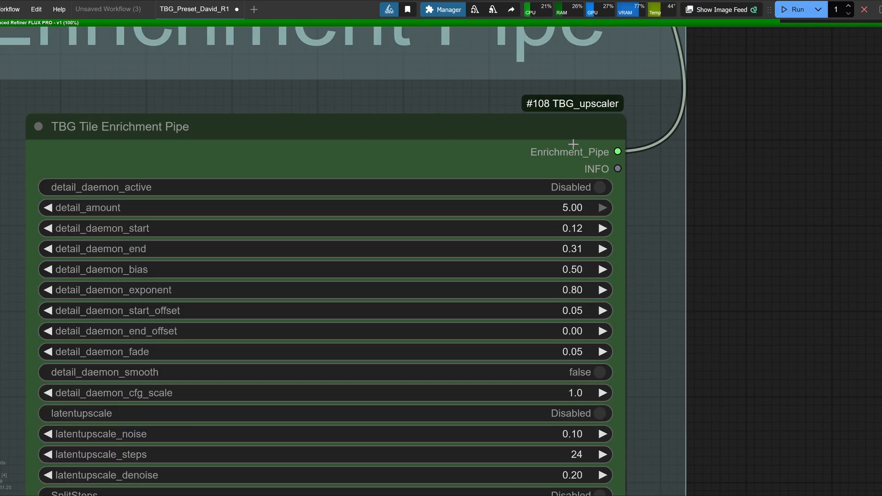
pyautogui.click(572, 207)
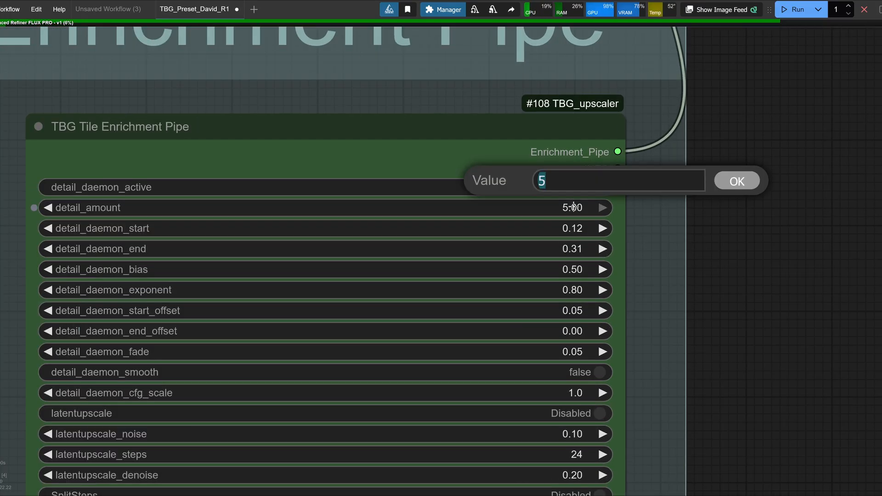
pyautogui.write('1.2')
pyautogui.press('Return')
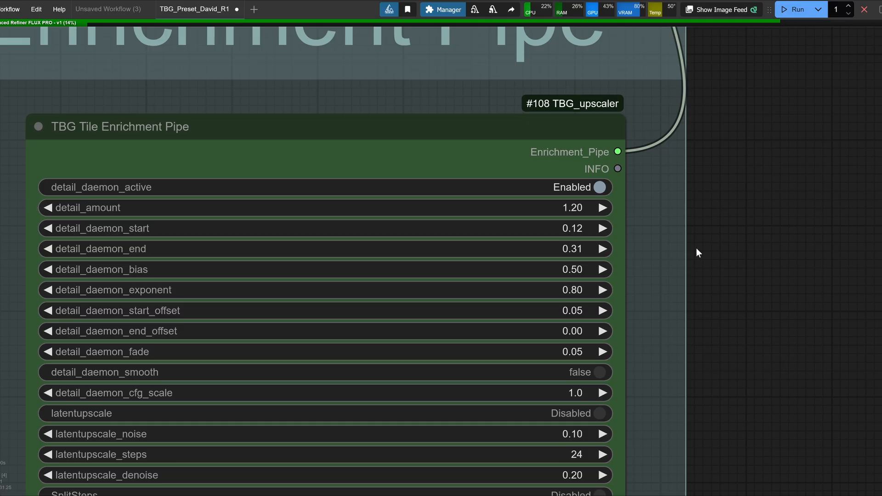
# - Compare the refined rug, wooden floor, chair and bench books with the original in the image comparison
pyautogui.scroll(-3, 696, 253)
pyautogui.moveTo(628, 218); pyautogui.dragTo(628, 231)
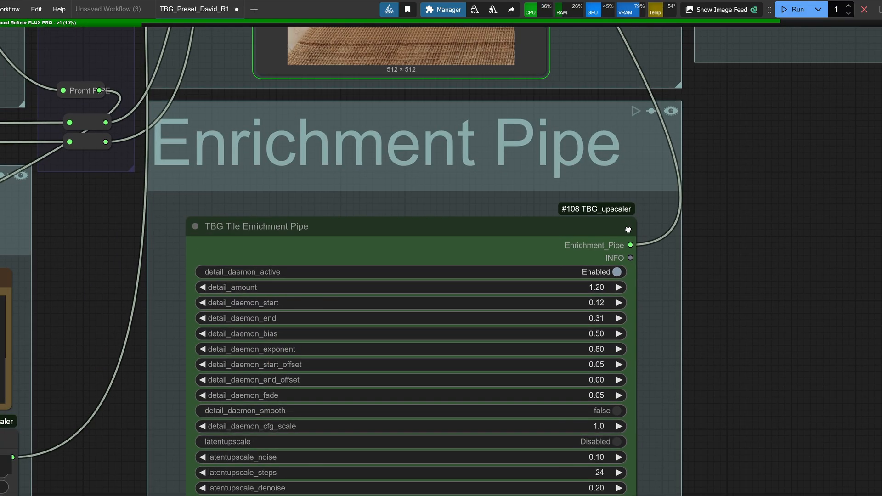
pyautogui.moveTo(604, 197); pyautogui.dragTo(615, 272)
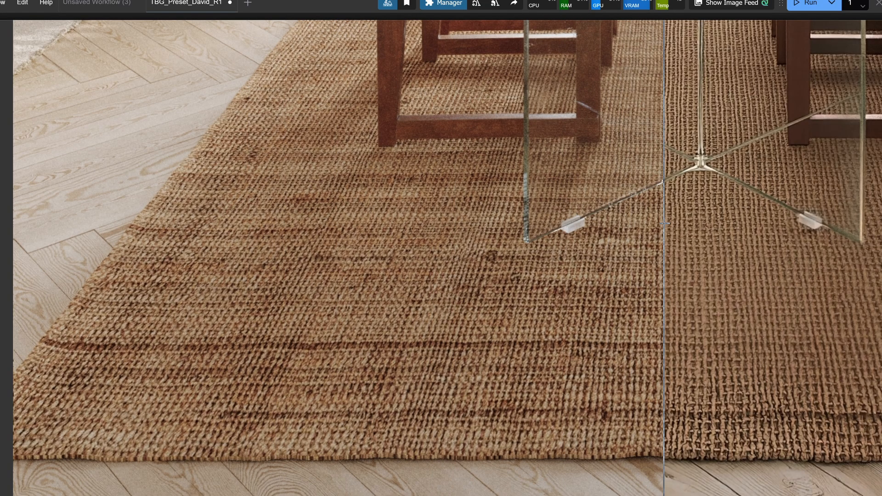
pyautogui.moveTo(663, 224); pyautogui.dragTo(154, 193)
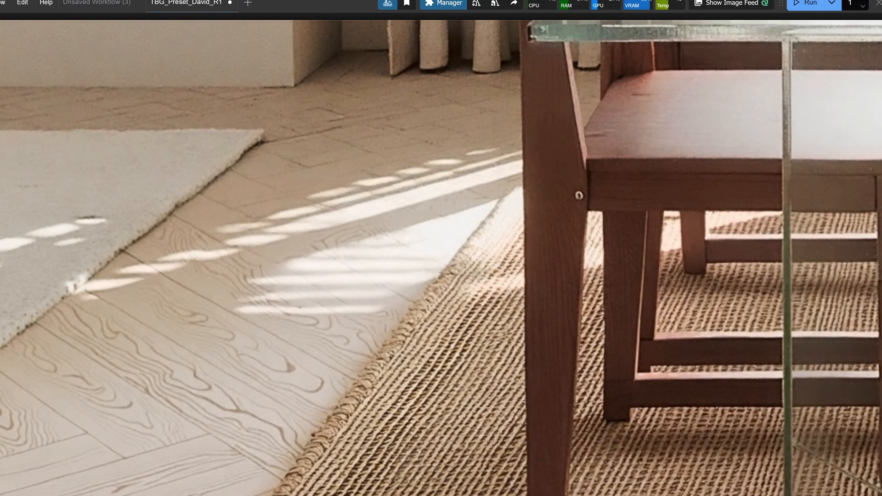
pyautogui.moveTo(32, 140); pyautogui.dragTo(32, 229)
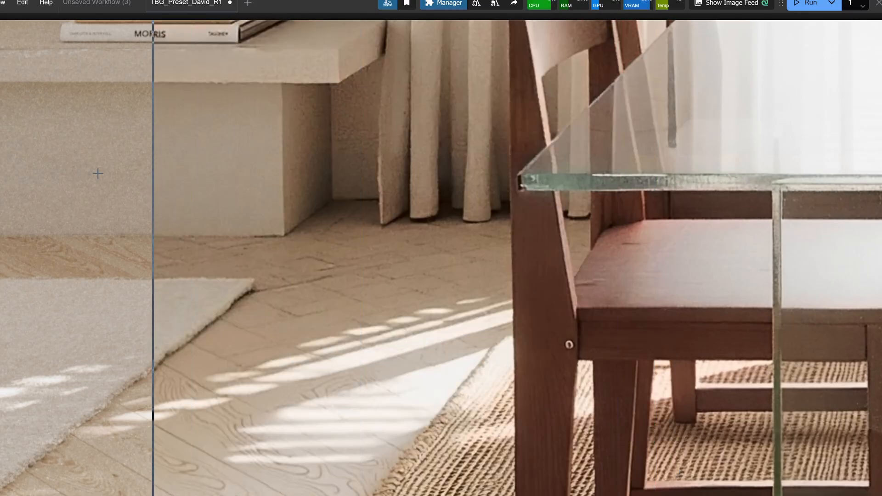
pyautogui.moveTo(65, 197); pyautogui.dragTo(37, 334)
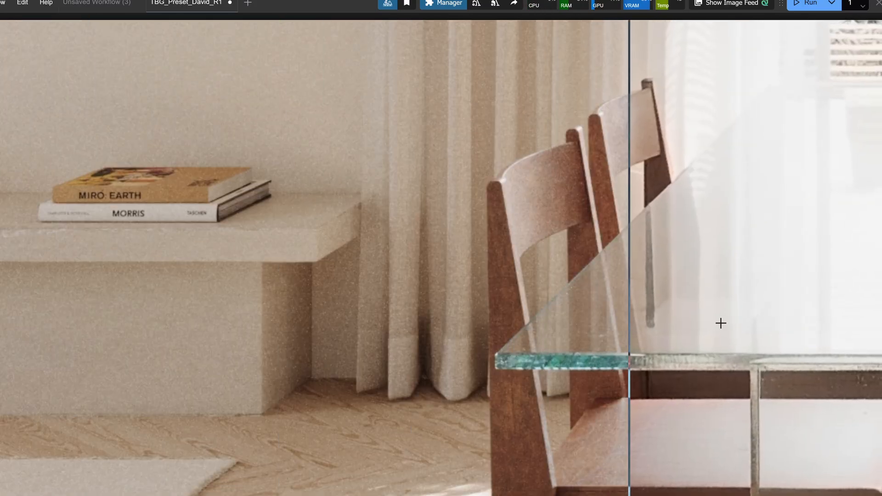
# - Examine the glass table, window, rug weave and paper lamp, and view the whole dining-room comparison
pyautogui.moveTo(721, 321); pyautogui.dragTo(519, 362)
pyautogui.scroll(-5, 315, 367)
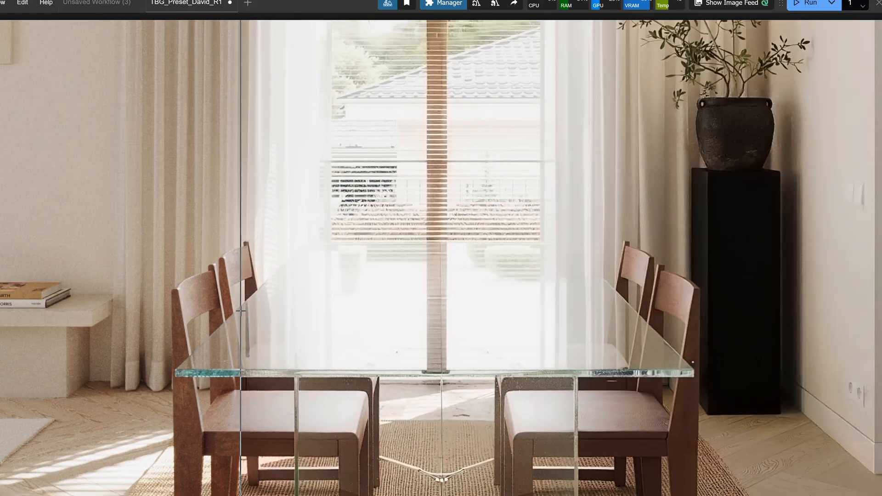
pyautogui.scroll(3, 726, 229)
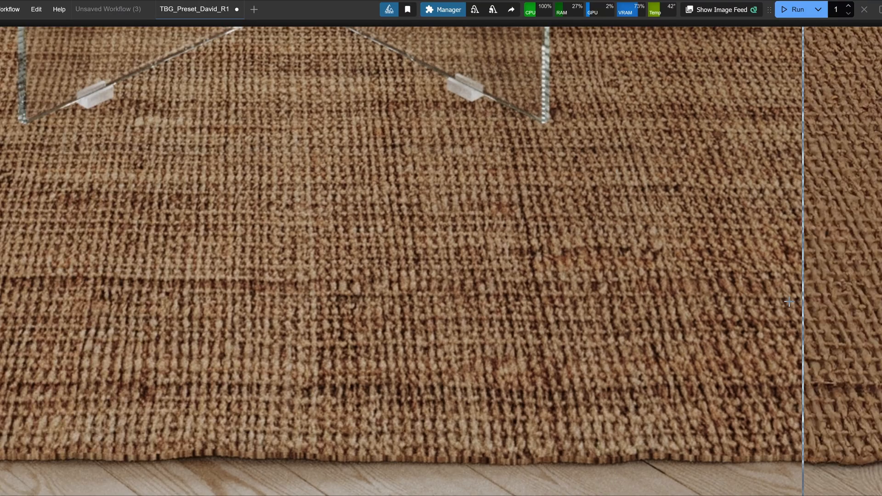
pyautogui.scroll(-4, 254, 226)
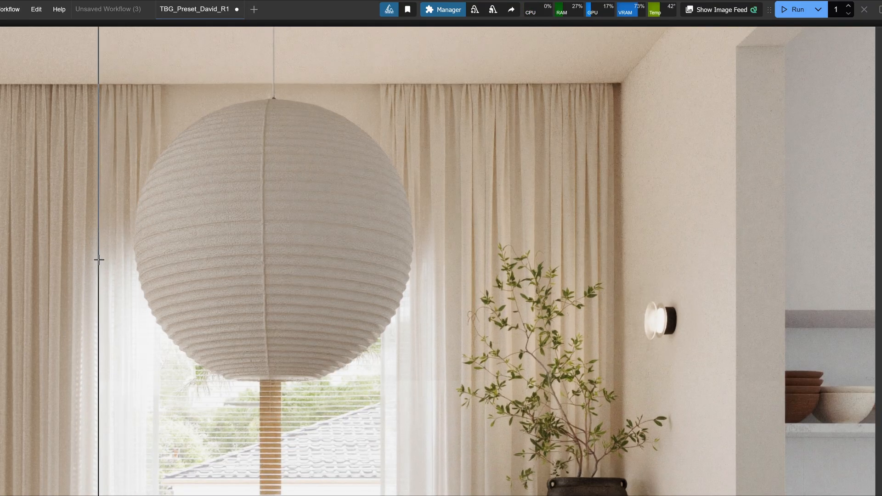
pyautogui.scroll(-6, 99, 260)
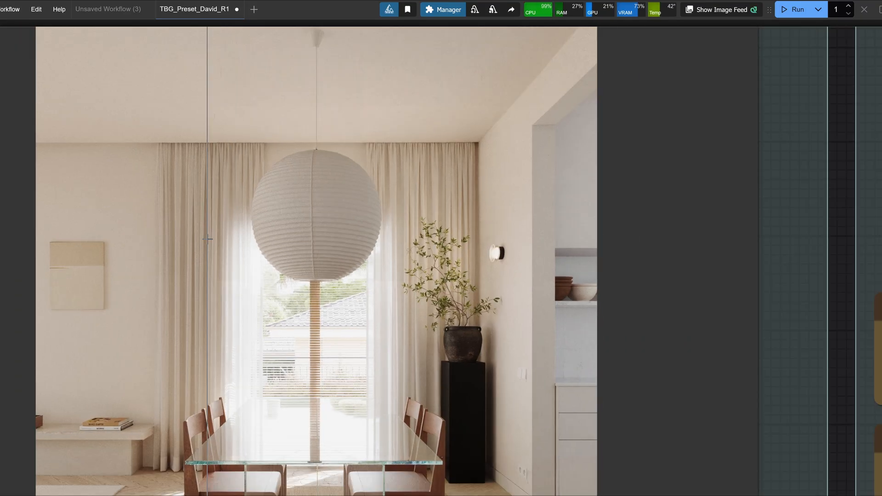
pyautogui.scroll(-5, 199, 232)
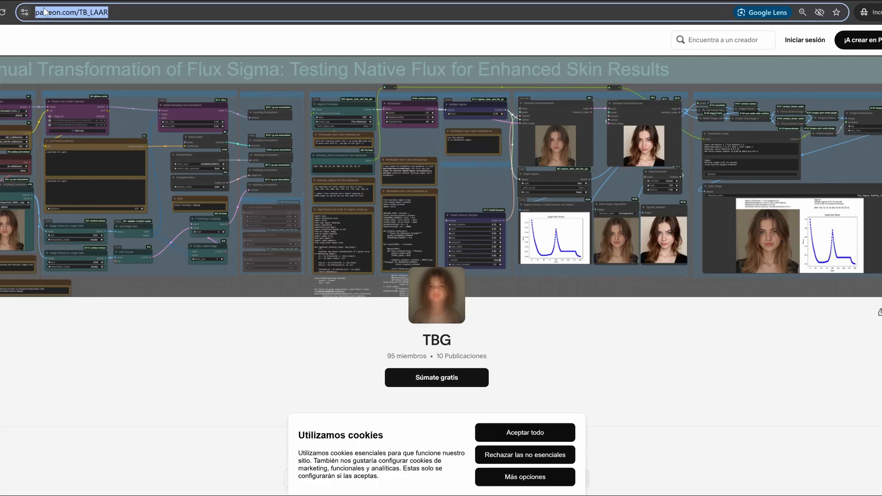